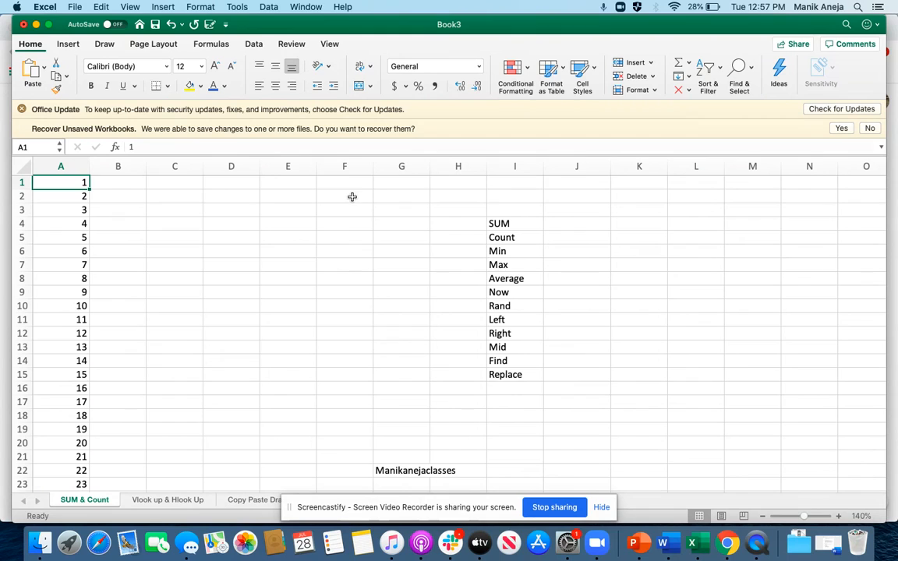
Examine the run of numbers in column A and the list of function names in column I.
{"action": "key", "text": "Down"}
{"action": "key", "text": "Down"}
{"action": "key", "text": "Up"}
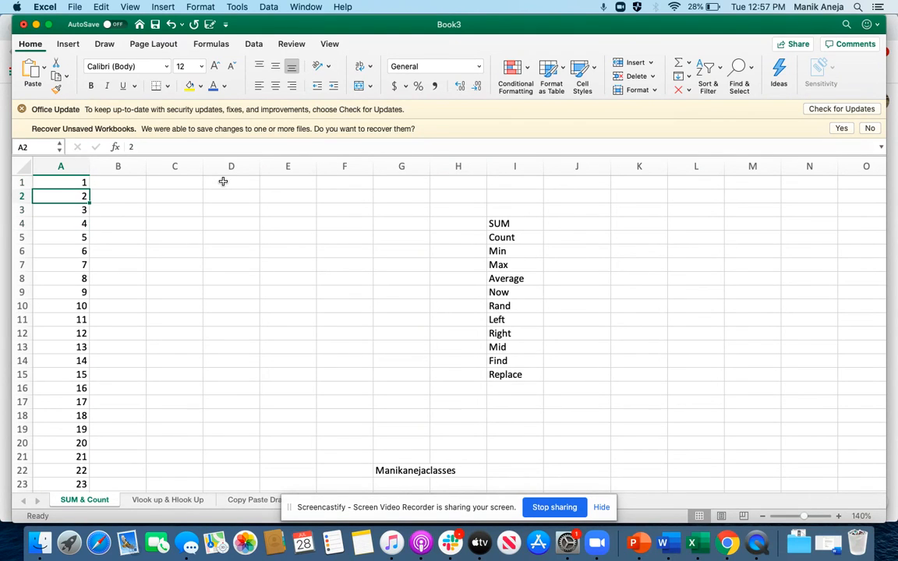
{"action": "left_click", "coordinate": [80, 181]}
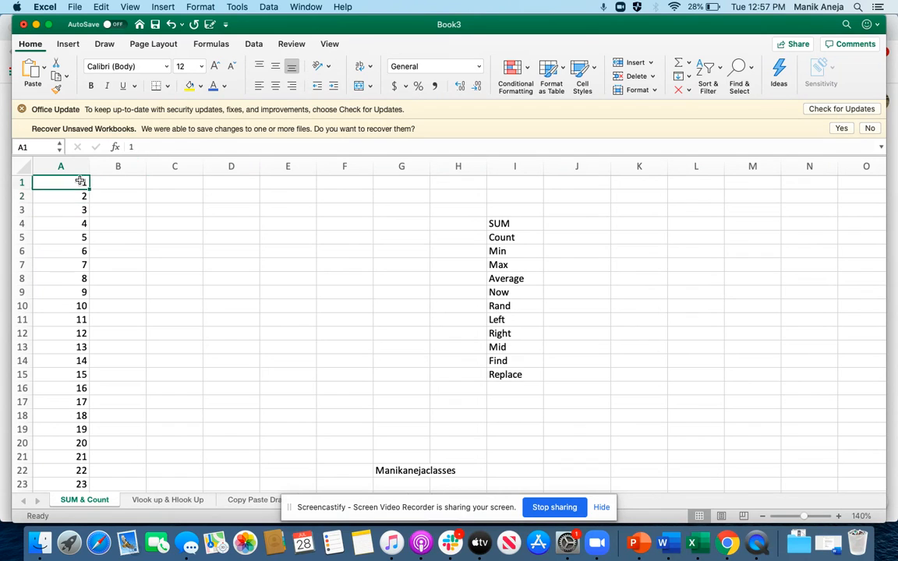
{"action": "key", "text": "super+shift+Down"}
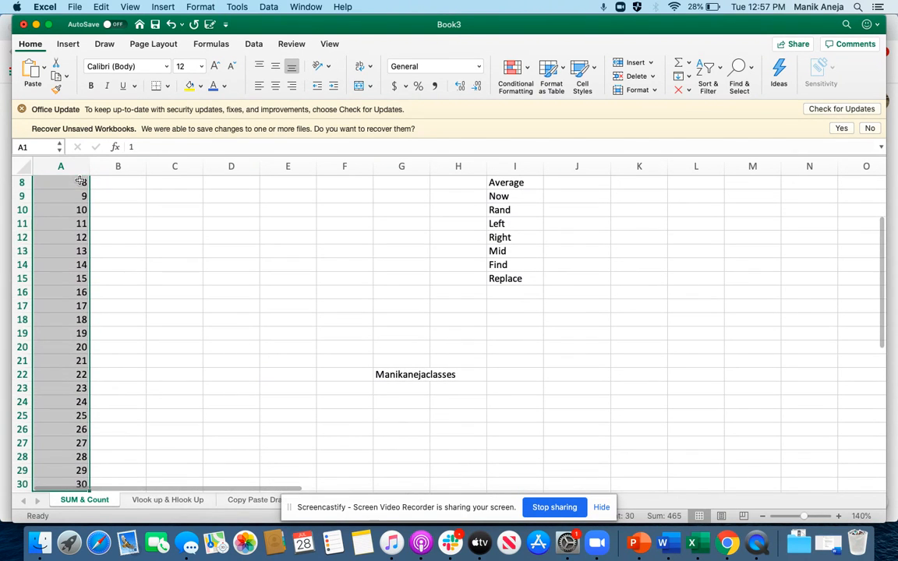
{"action": "scroll", "coordinate": [80, 181], "scroll_direction": "up", "scroll_amount": 3}
{"action": "left_click", "coordinate": [80, 181]}
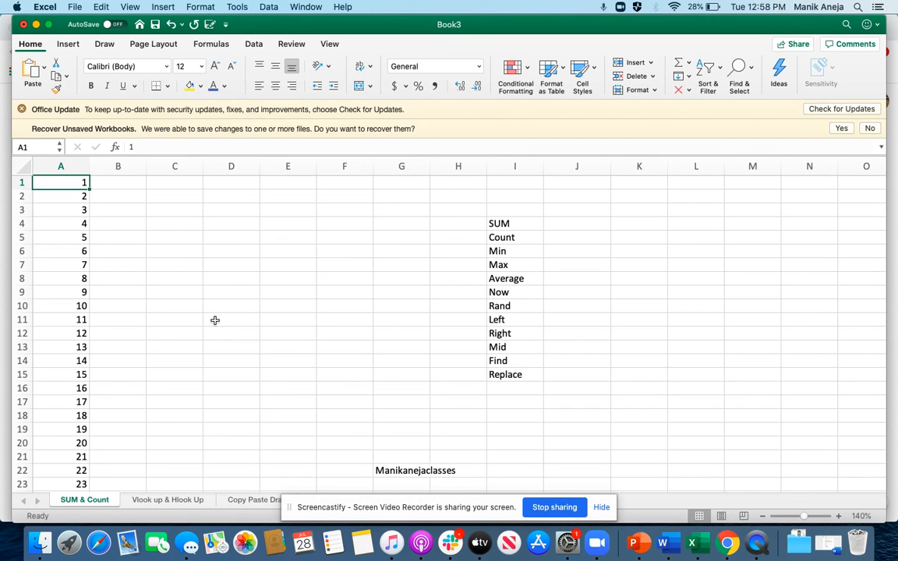
{"action": "scroll", "coordinate": [210, 332], "scroll_direction": "down", "scroll_amount": 3}
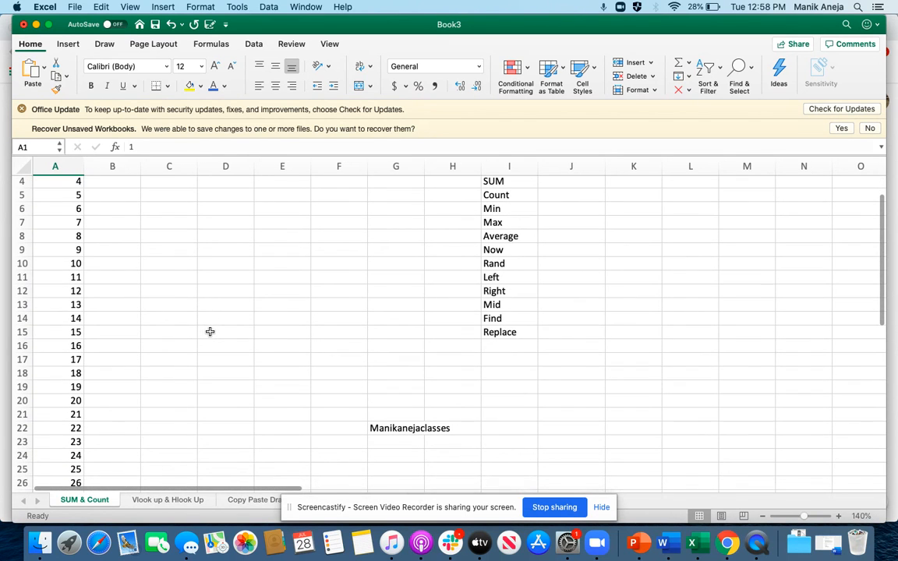
{"action": "scroll", "coordinate": [210, 332], "scroll_direction": "down", "scroll_amount": 1}
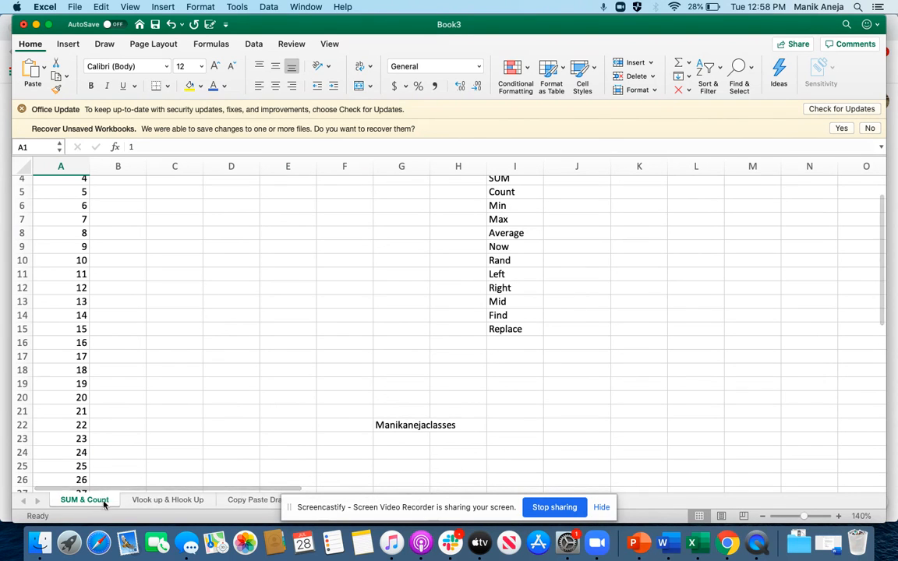
Look through the Vlook up & Hlook Up, Copy Paste Drag, and Concatenate & Text Join sheets.
{"action": "left_click_drag", "start_coordinate": [405, 505], "coordinate": [521, 539]}
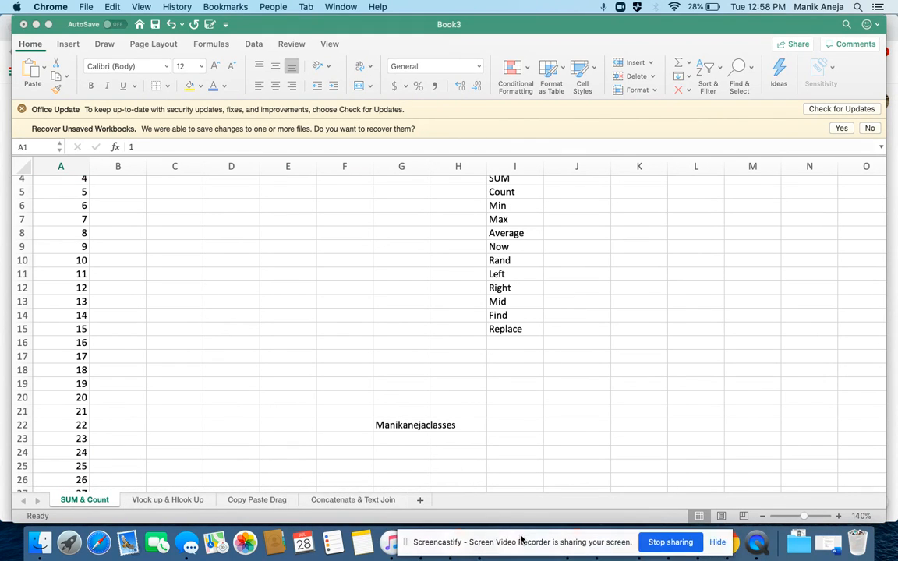
{"action": "left_click", "coordinate": [156, 503]}
{"action": "left_click", "coordinate": [246, 505]}
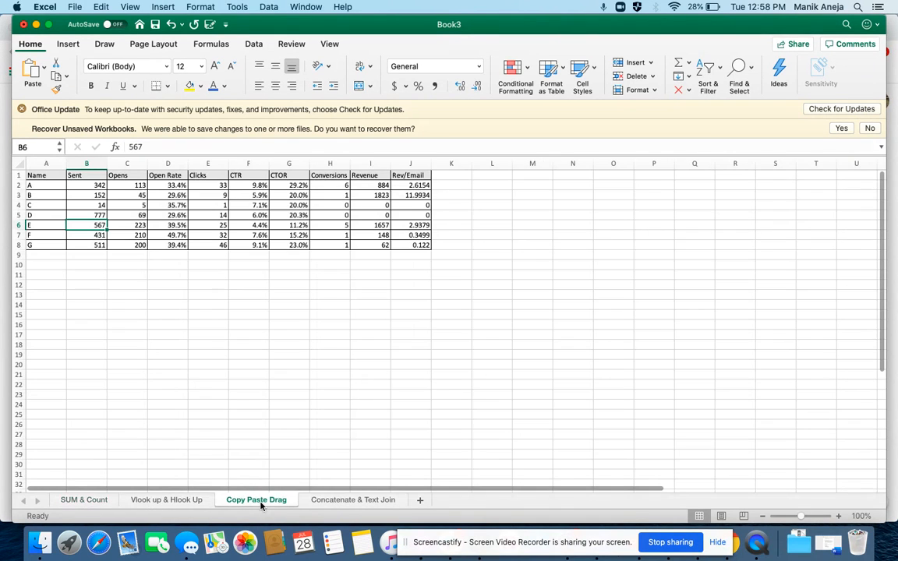
{"action": "left_click", "coordinate": [358, 505]}
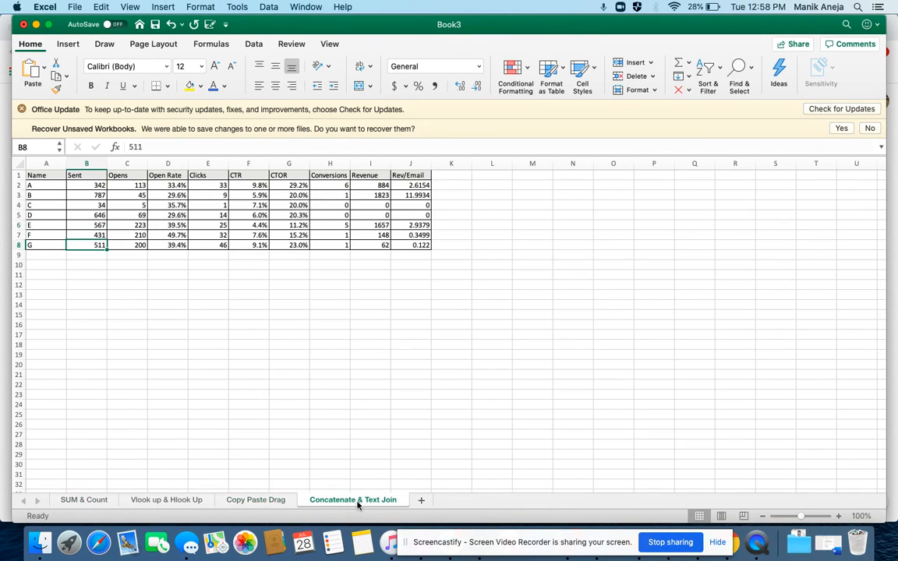
Add a new blank worksheet to the workbook and return to the SUM & Count sheet.
{"action": "left_click", "coordinate": [421, 502]}
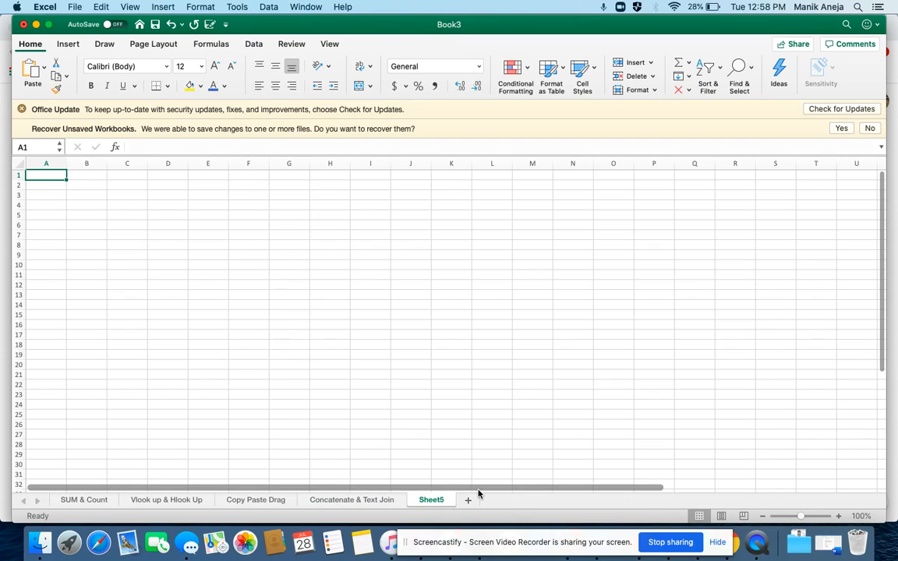
{"action": "left_click", "coordinate": [81, 501]}
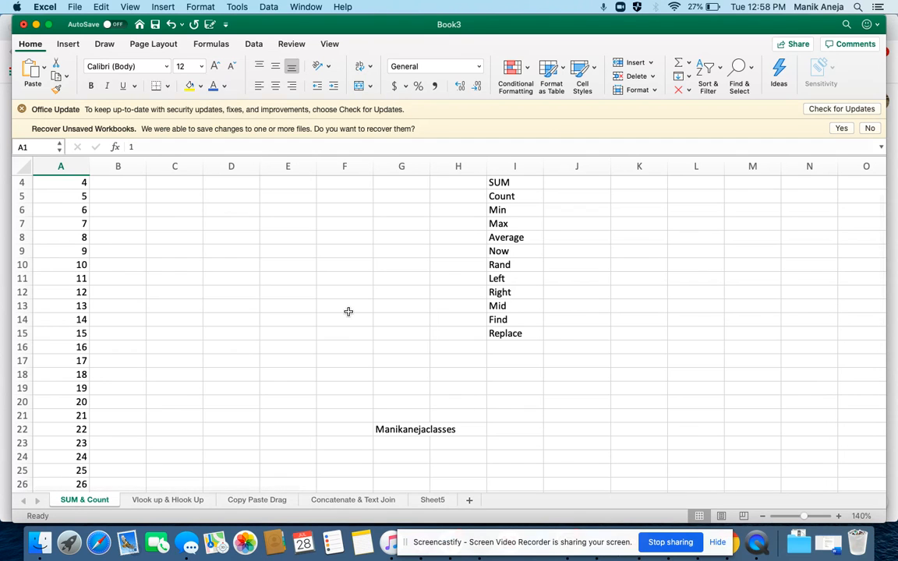
{"action": "scroll", "coordinate": [348, 310], "scroll_direction": "up", "scroll_amount": 2}
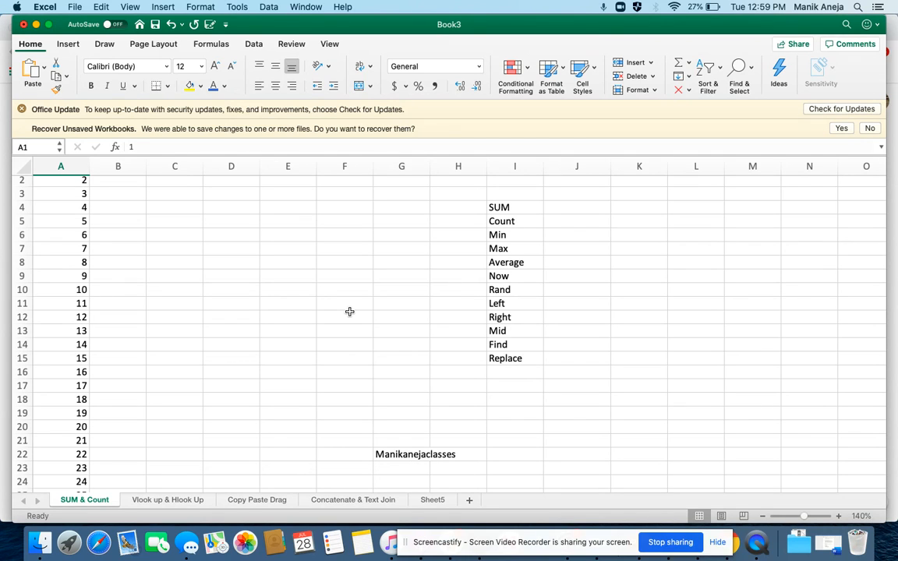
Examine the column of numbers starting at A1 that the SUM result in J4 has to cover.
{"action": "left_click", "coordinate": [570, 209]}
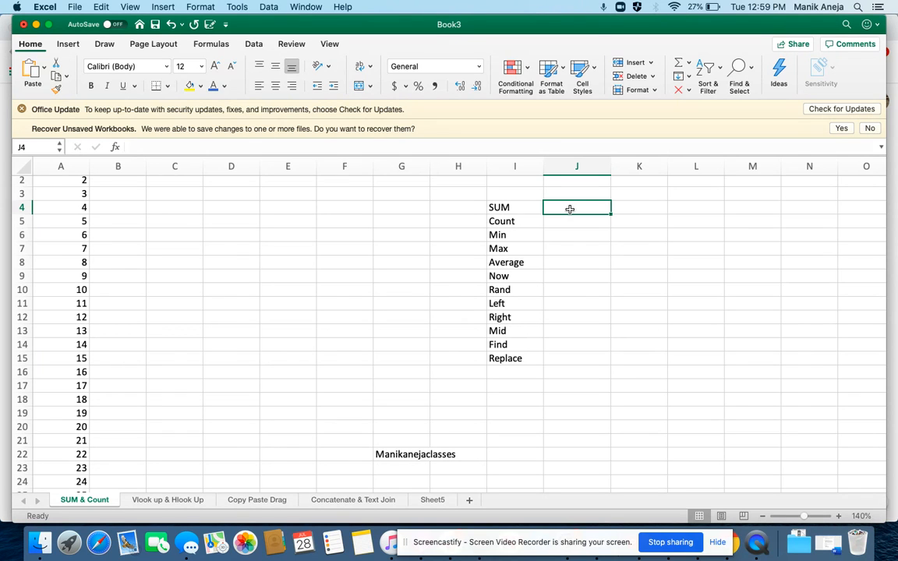
{"action": "key", "text": "Left"}
{"action": "key", "text": "Left"}
{"action": "key", "text": "Left"}
{"action": "key", "text": "ctrl+Left"}
{"action": "key", "text": "Up"}
{"action": "key", "text": "Up"}
{"action": "key", "text": "Up"}
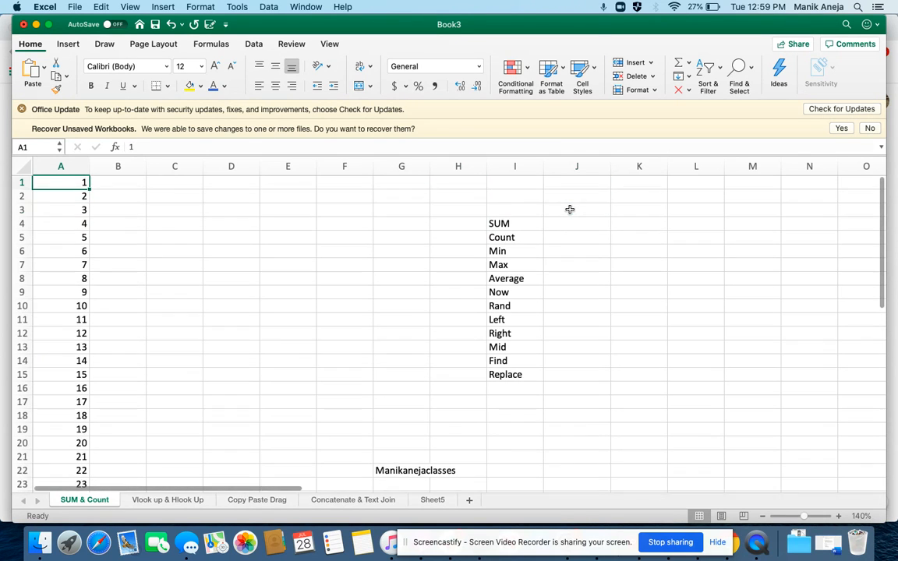
{"action": "key", "text": "shift+Down"}
{"action": "key", "text": "shift+Down"}
{"action": "key", "text": "shift+Down"}
{"action": "key", "text": "shift+Down"}
{"action": "key", "text": "shift+Down"}
{"action": "key", "text": "shift+Down"}
{"action": "key", "text": "shift+Down"}
{"action": "key", "text": "shift+Down"}
{"action": "key", "text": "shift+Down"}
{"action": "key", "text": "shift+Down"}
{"action": "key", "text": "shift+Down"}
{"action": "key", "text": "shift+Down"}
{"action": "key", "text": "shift+Down"}
{"action": "key", "text": "shift+Down"}
{"action": "key", "text": "shift+Down"}
{"action": "key", "text": "shift+Down"}
{"action": "key", "text": "shift+Down"}
{"action": "key", "text": "shift+Down"}
{"action": "key", "text": "shift+Down"}
{"action": "key", "text": "shift+Down"}
Enter =SUM(A1:A30) in cell J4 beside the SUM label to total the numbers in column A.
{"action": "key", "text": "Right"}
{"action": "key", "text": "Right"}
{"action": "key", "text": "Down"}
{"action": "key", "text": "Right"}
{"action": "key", "text": "Right"}
{"action": "key", "text": "Right"}
{"action": "key", "text": "Down"}
{"action": "key", "text": "Down"}
{"action": "key", "text": "Right"}
{"action": "key", "text": "Right"}
{"action": "key", "text": "Right"}
{"action": "key", "text": "Right"}
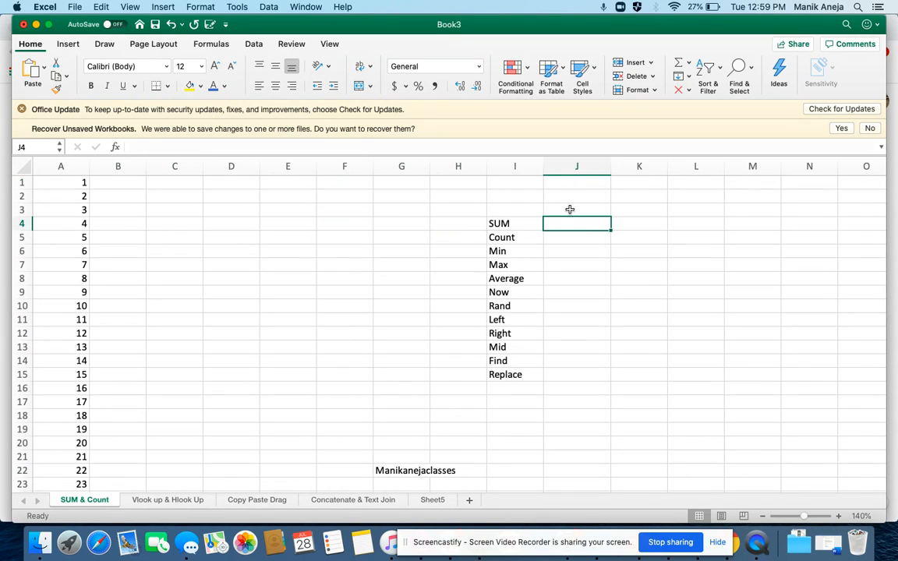
{"action": "type", "text": "="}
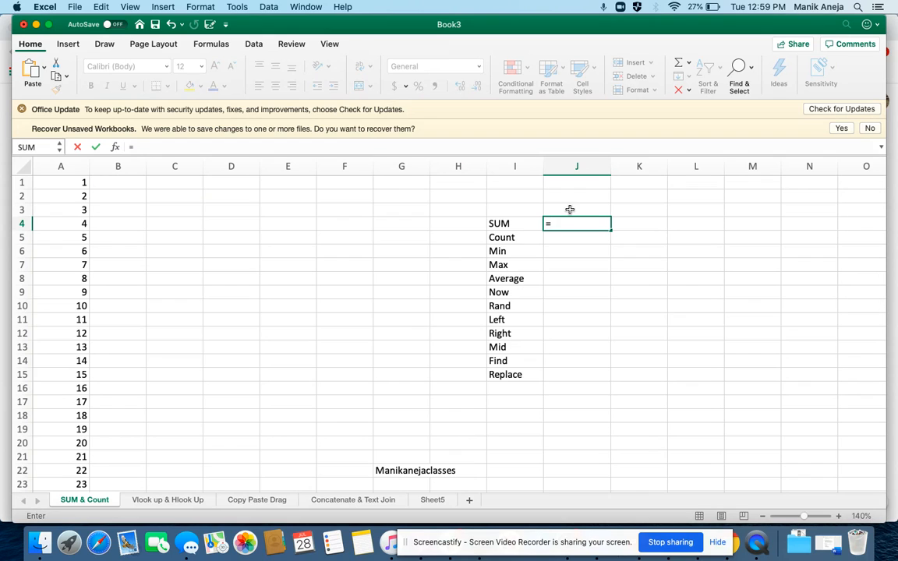
{"action": "type", "text": "sum"}
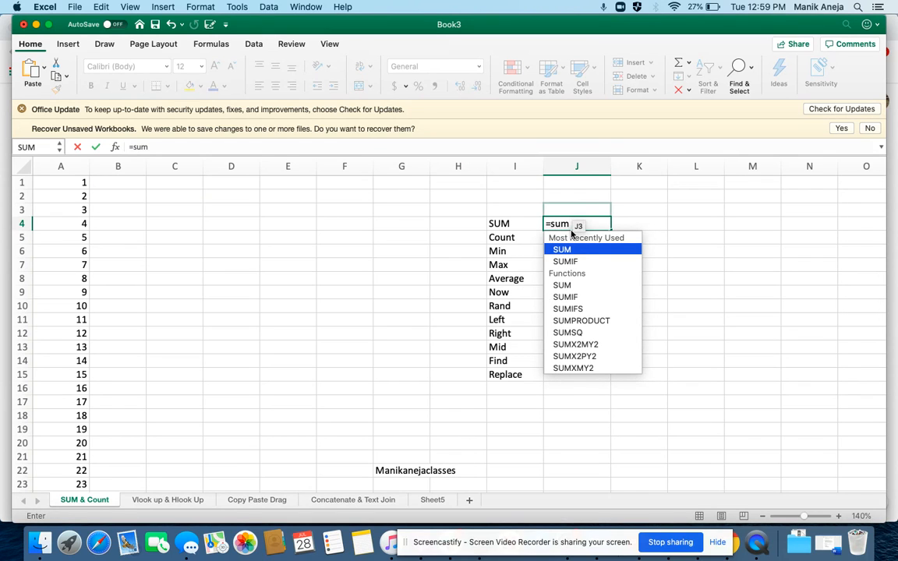
{"action": "double_click", "coordinate": [573, 254]}
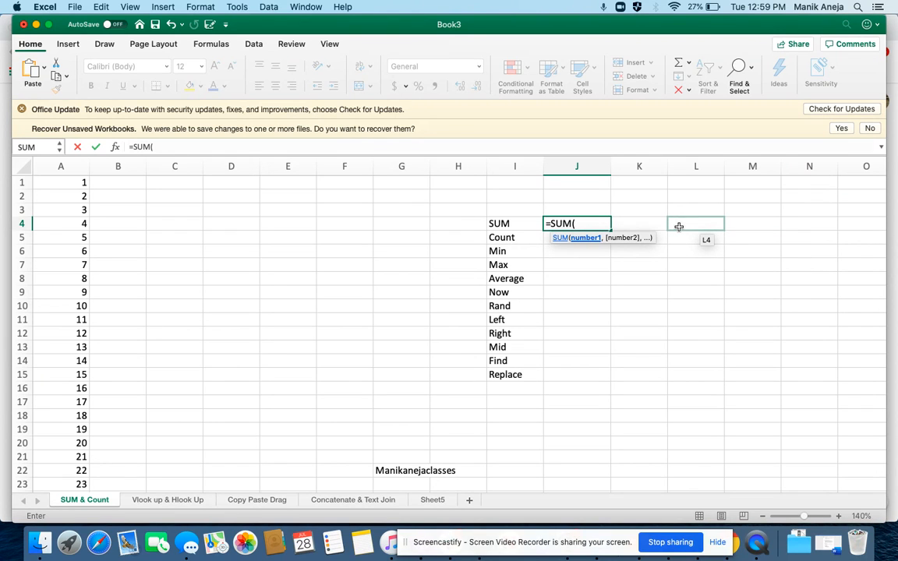
{"action": "key", "text": "Left"}
{"action": "key", "text": "Left"}
{"action": "key", "text": "Left"}
{"action": "key", "text": "Left"}
{"action": "key", "text": "Left"}
{"action": "key", "text": "Left"}
{"action": "key", "text": "Left"}
{"action": "key", "text": "Left"}
{"action": "key", "text": "Left"}
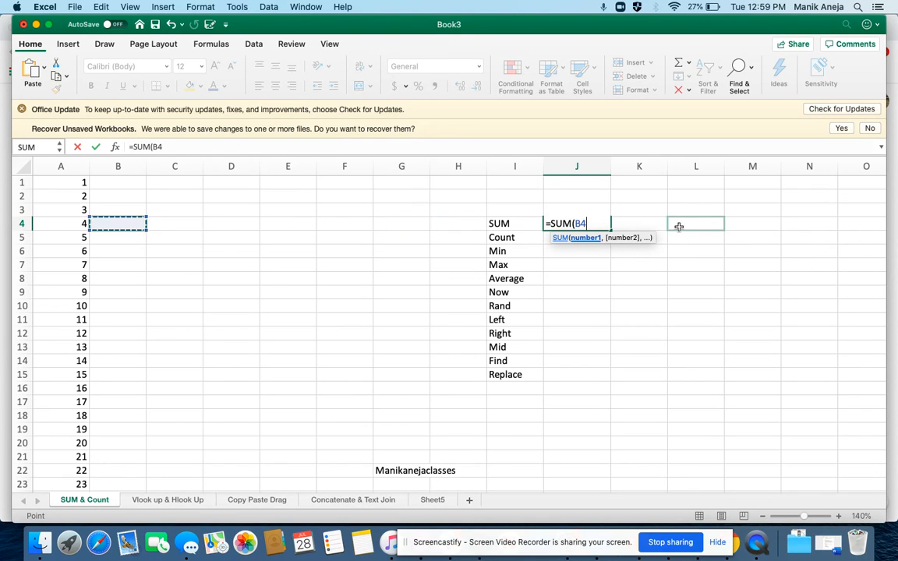
{"action": "key", "text": "Up"}
{"action": "key", "text": "Up"}
{"action": "key", "text": "Up"}
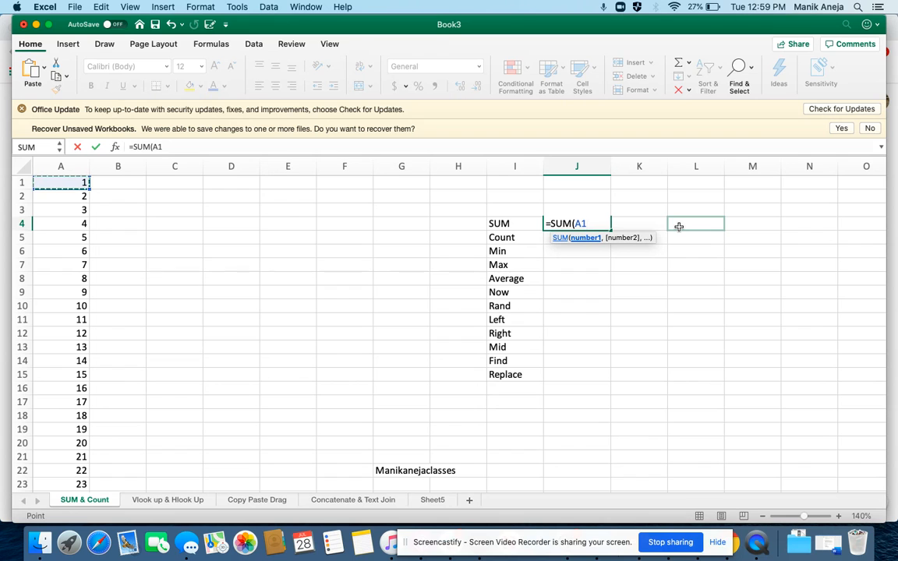
{"action": "key", "text": "ctrl+shift+Down"}
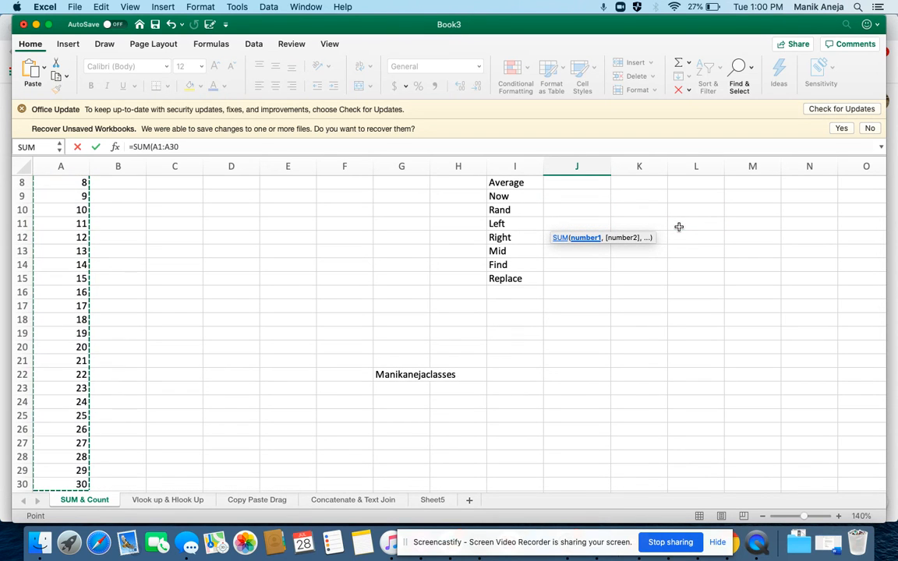
{"action": "key", "text": "Return"}
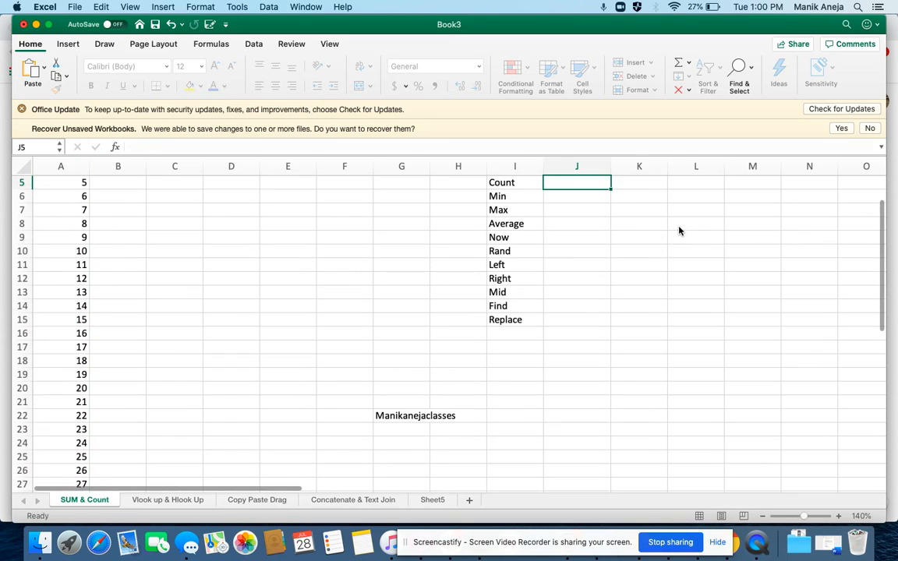
{"action": "key", "text": "Up"}
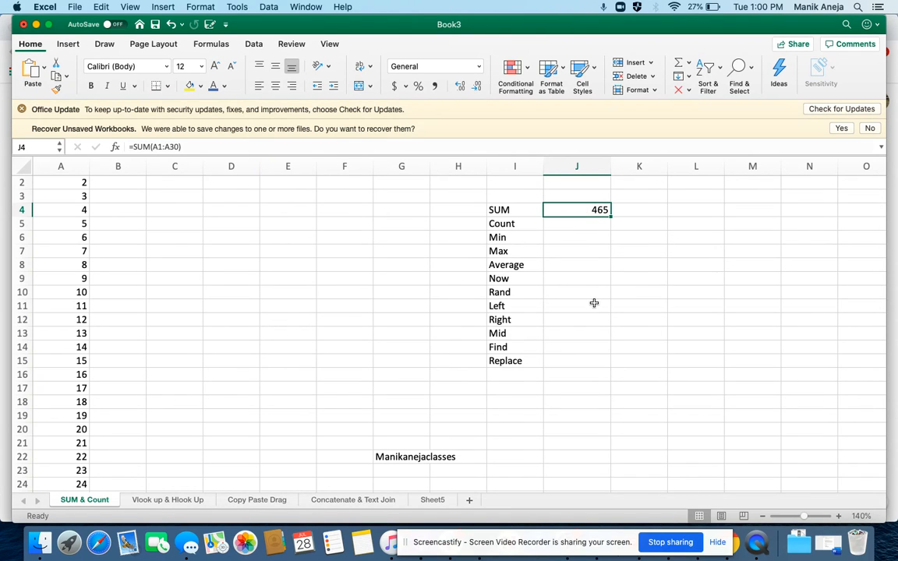
{"action": "key", "text": "Right"}
{"action": "key", "text": "Left"}
{"action": "key", "text": "Right"}
{"action": "key", "text": "Left"}
Enter =COUNT(A1:A30) in cell J5 beside the Count label to count the numbers in column A.
{"action": "key", "text": "Return"}
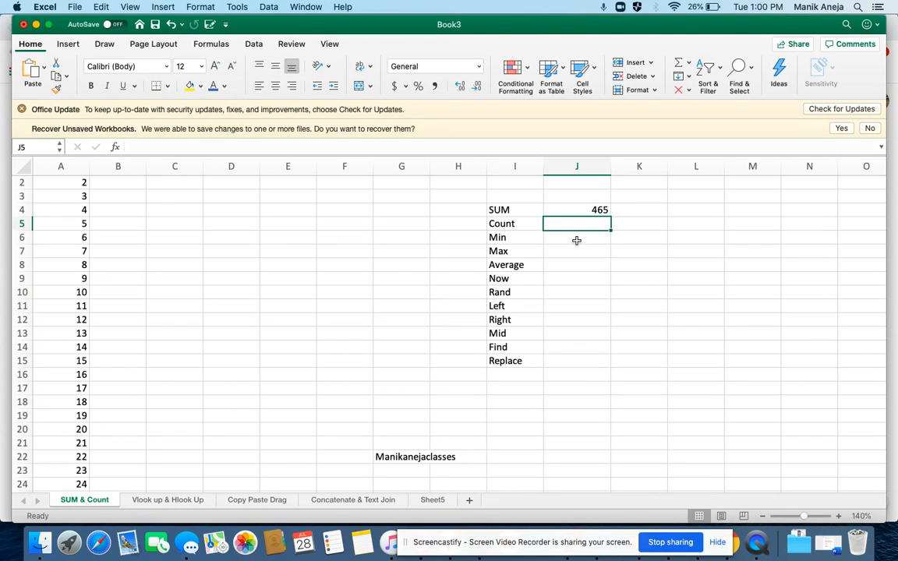
{"action": "type", "text": "="}
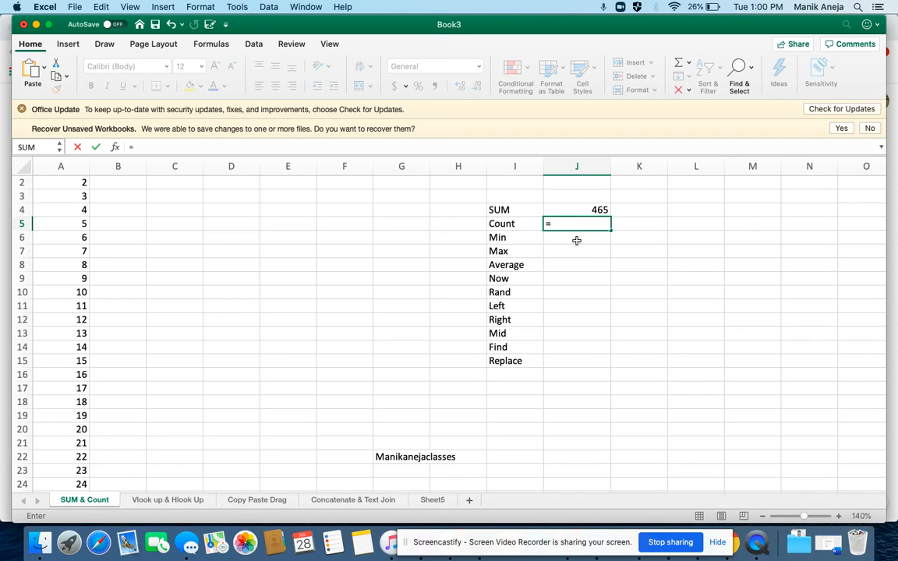
{"action": "type", "text": "coun"}
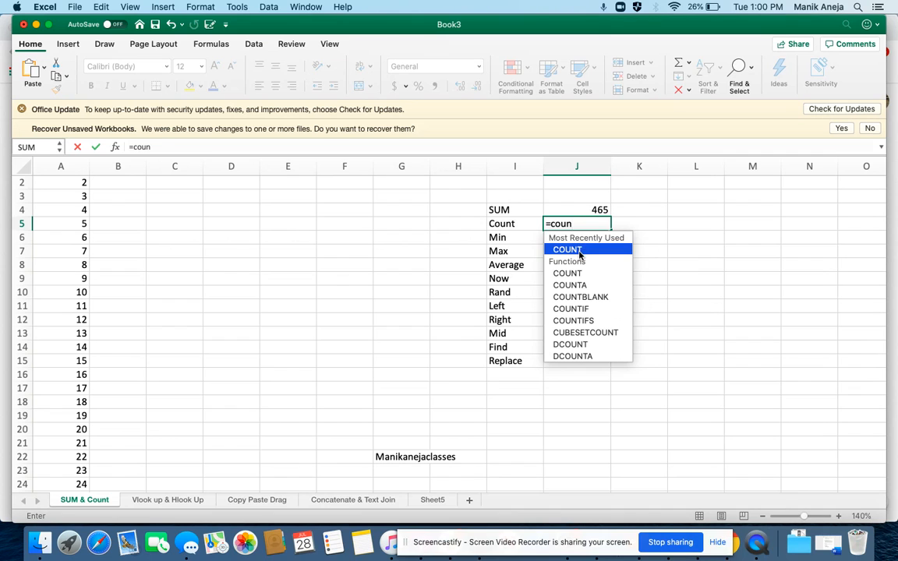
{"action": "double_click", "coordinate": [579, 248]}
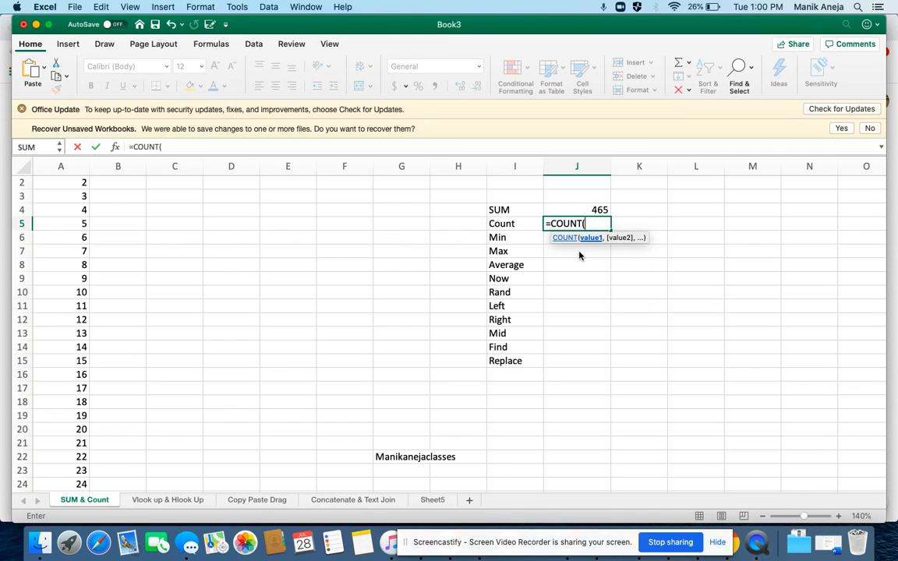
{"action": "key", "text": "Left"}
{"action": "key", "text": "Left"}
{"action": "key", "text": "Left"}
{"action": "key", "text": "Left"}
{"action": "key", "text": "Left"}
{"action": "key", "text": "Left"}
{"action": "key", "text": "Left"}
{"action": "key", "text": "Left"}
{"action": "key", "text": "Left"}
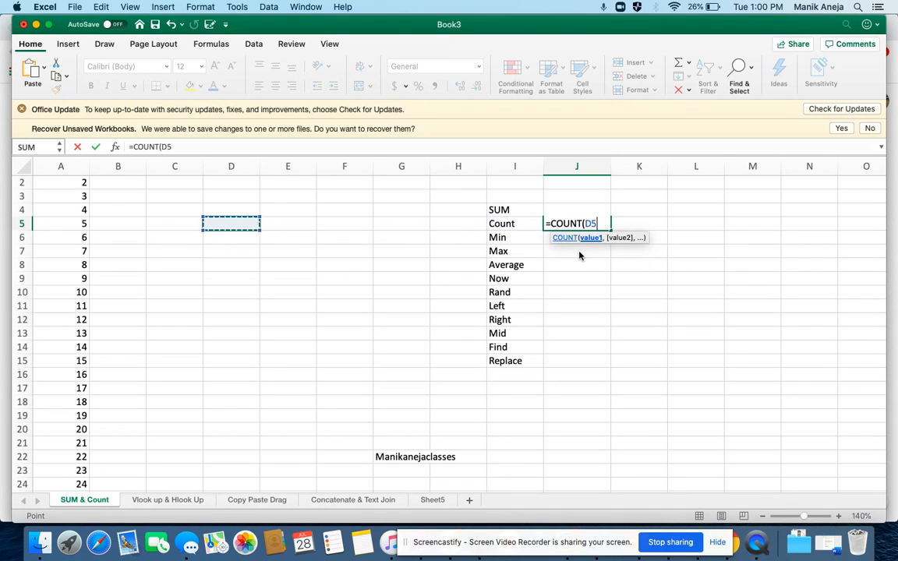
{"action": "key", "text": "Up"}
{"action": "key", "text": "Up"}
{"action": "key", "text": "Up"}
{"action": "key", "text": "Up"}
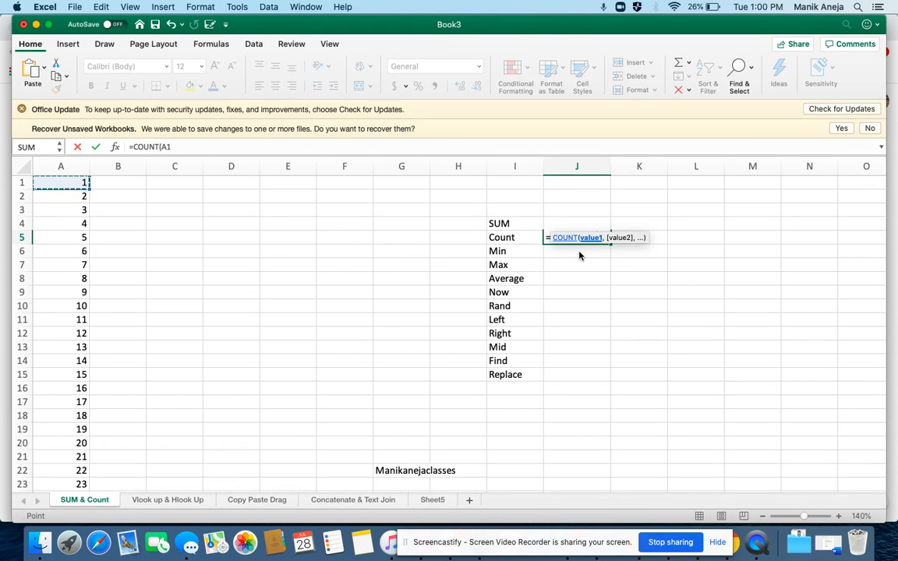
{"action": "key", "text": "ctrl+shift+Down"}
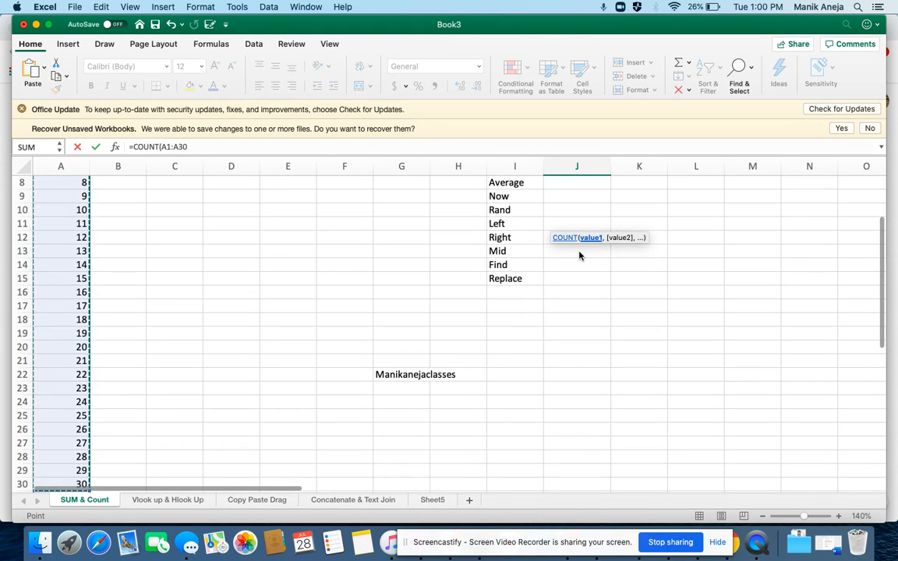
{"action": "key", "text": "Return"}
{"action": "key", "text": "Up"}
{"action": "key", "text": "Up"}
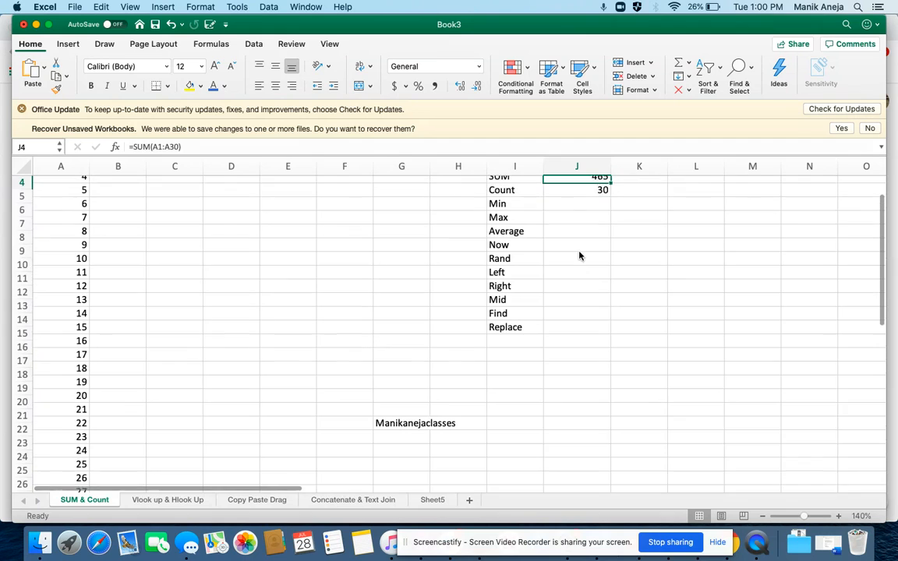
{"action": "key", "text": "Down"}
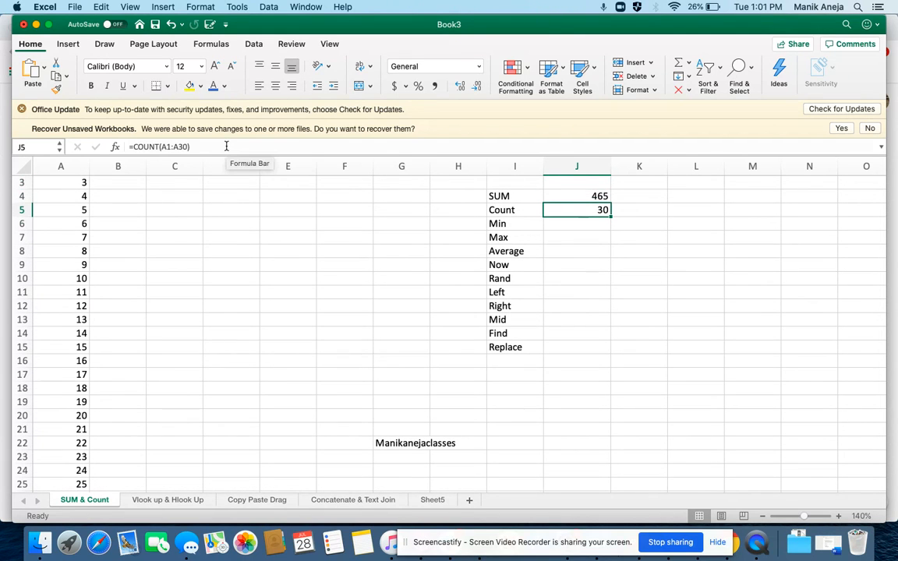
Enter =MIN(A1:A30) in cell J6 beside the Min label to find the smallest number in column A.
{"action": "left_click", "coordinate": [570, 224]}
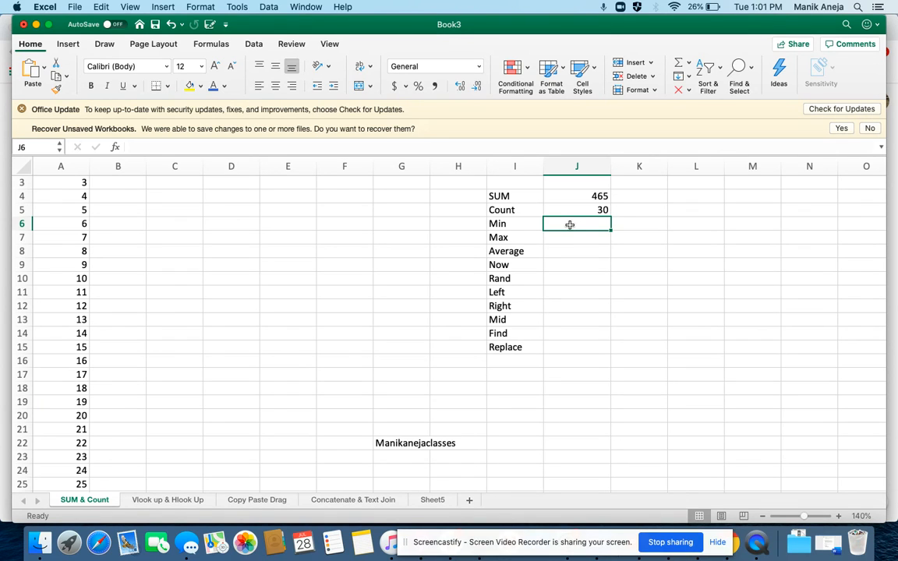
{"action": "type", "text": "="}
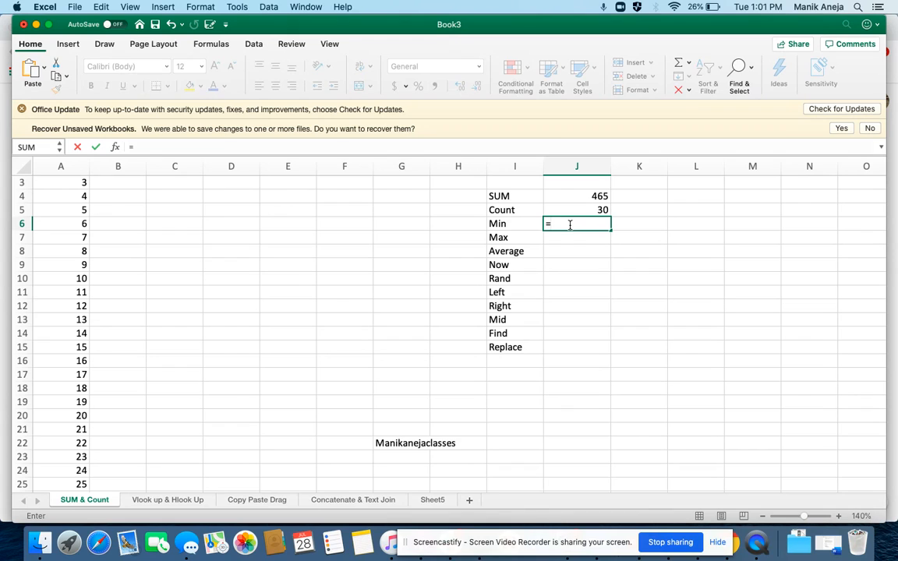
{"action": "type", "text": "min"}
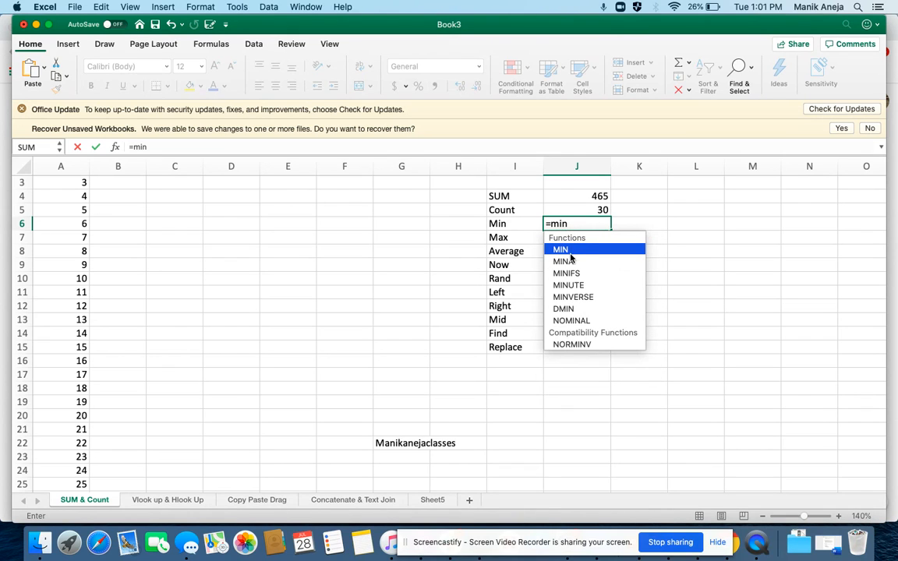
{"action": "double_click", "coordinate": [573, 251]}
{"action": "key", "text": "Left"}
{"action": "key", "text": "Left"}
{"action": "key", "text": "Left"}
{"action": "key", "text": "Left"}
{"action": "key", "text": "Left"}
{"action": "key", "text": "Left"}
{"action": "key", "text": "Left"}
{"action": "key", "text": "Left"}
{"action": "key", "text": "Left"}
{"action": "key", "text": "Up"}
{"action": "key", "text": "Up"}
{"action": "key", "text": "Up"}
{"action": "key", "text": "Up"}
{"action": "key", "text": "Up"}
{"action": "key", "text": "ctrl+shift+Down"}
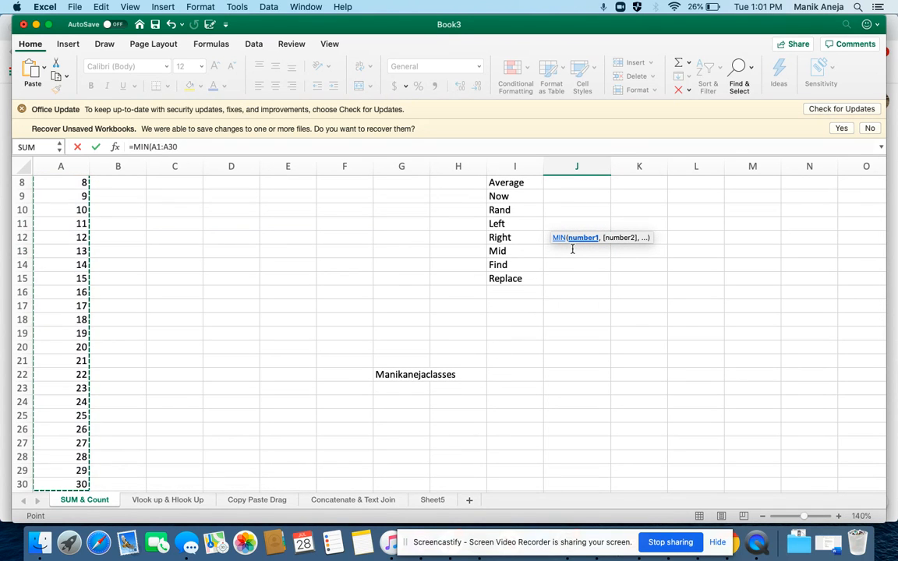
{"action": "key", "text": "Return"}
{"action": "key", "text": "Up"}
{"action": "key", "text": "Up"}
{"action": "key", "text": "Up"}
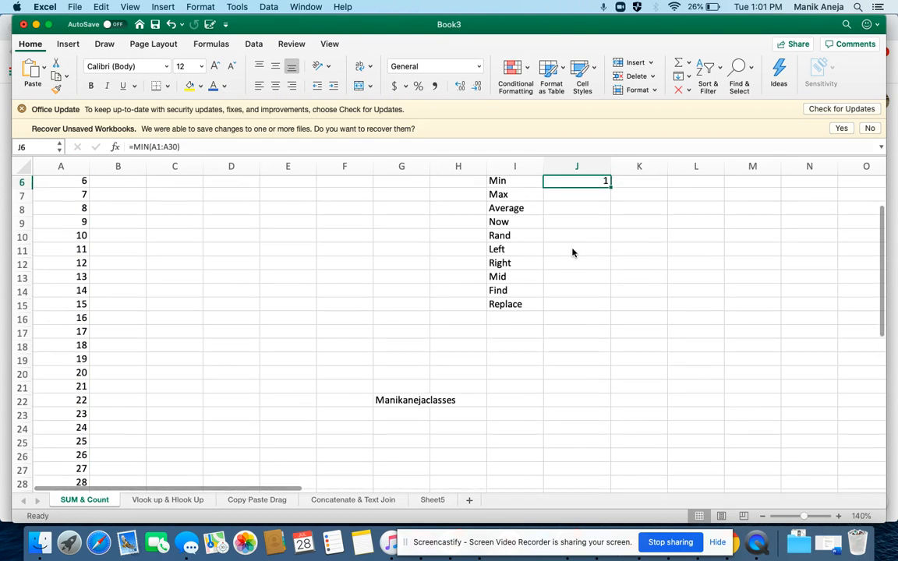
{"action": "key", "text": "Down"}
{"action": "key", "text": "Down"}
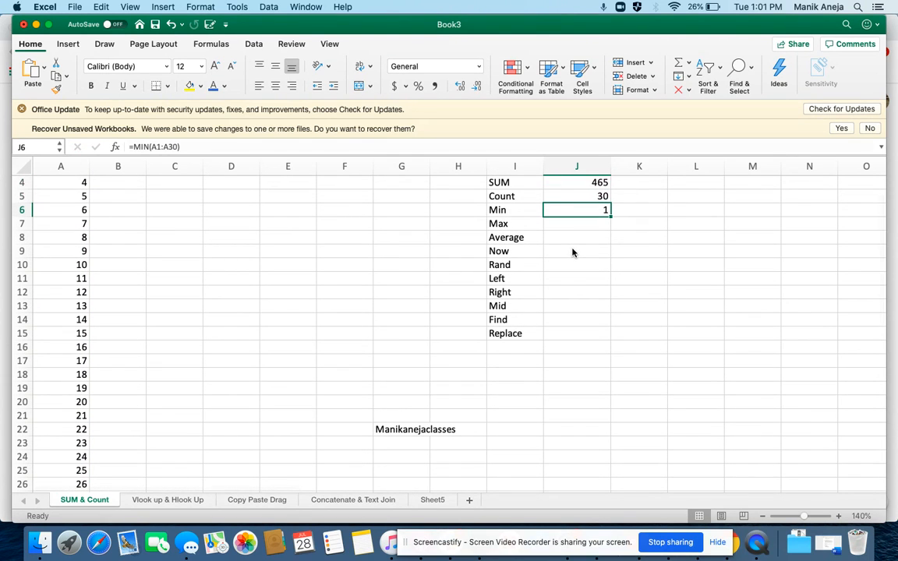
Enter =MAX(A1:A30) in cell J7 beside the Max label to find the largest number in column A.
{"action": "key", "text": "Down"}
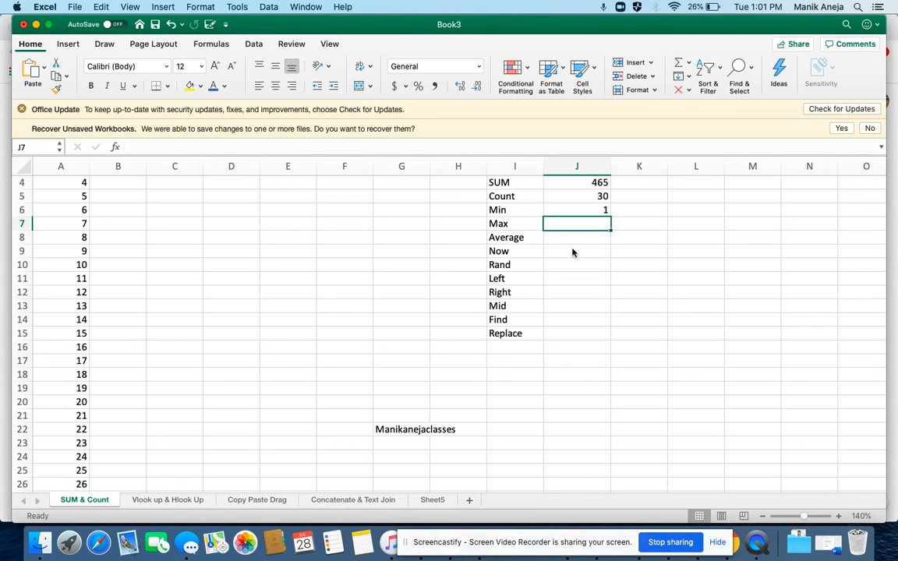
{"action": "type", "text": "=max"}
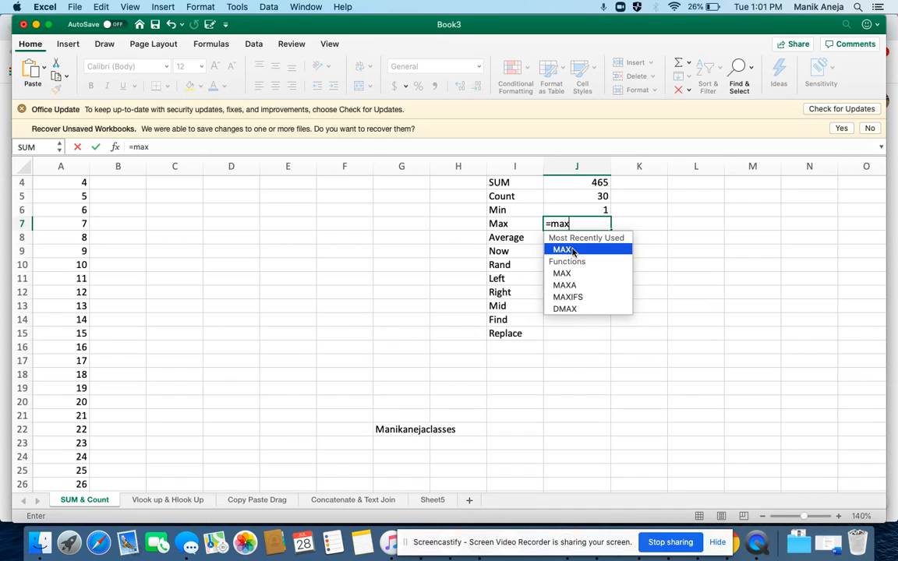
{"action": "double_click", "coordinate": [565, 249]}
{"action": "key", "text": "Left"}
{"action": "key", "text": "Left"}
{"action": "key", "text": "Left"}
{"action": "key", "text": "Left"}
{"action": "key", "text": "Left"}
{"action": "key", "text": "Left"}
{"action": "key", "text": "Left"}
{"action": "key", "text": "Left"}
{"action": "key", "text": "Left"}
{"action": "key", "text": "Up"}
{"action": "key", "text": "Up"}
{"action": "key", "text": "Up"}
{"action": "key", "text": "Up"}
{"action": "key", "text": "Up"}
{"action": "key", "text": "Up"}
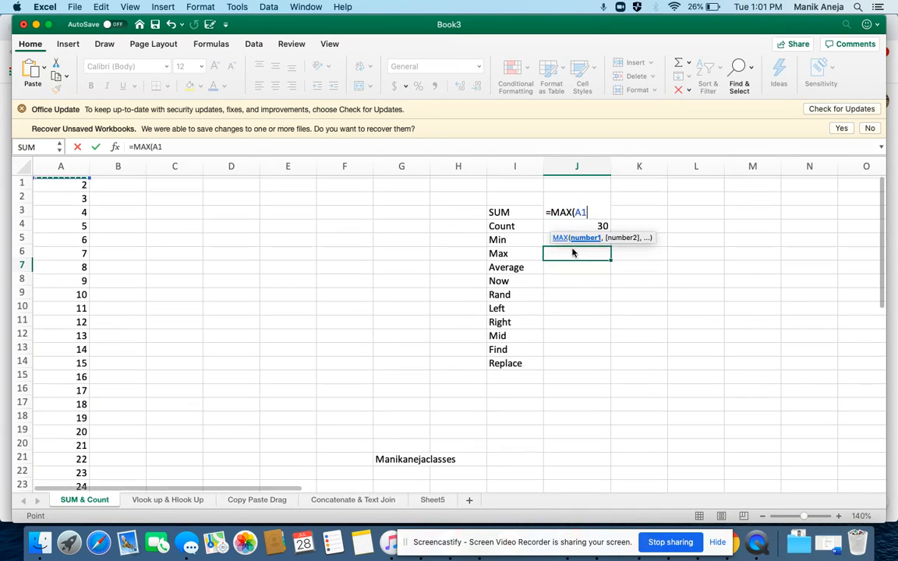
{"action": "key", "text": "super+shift+Down"}
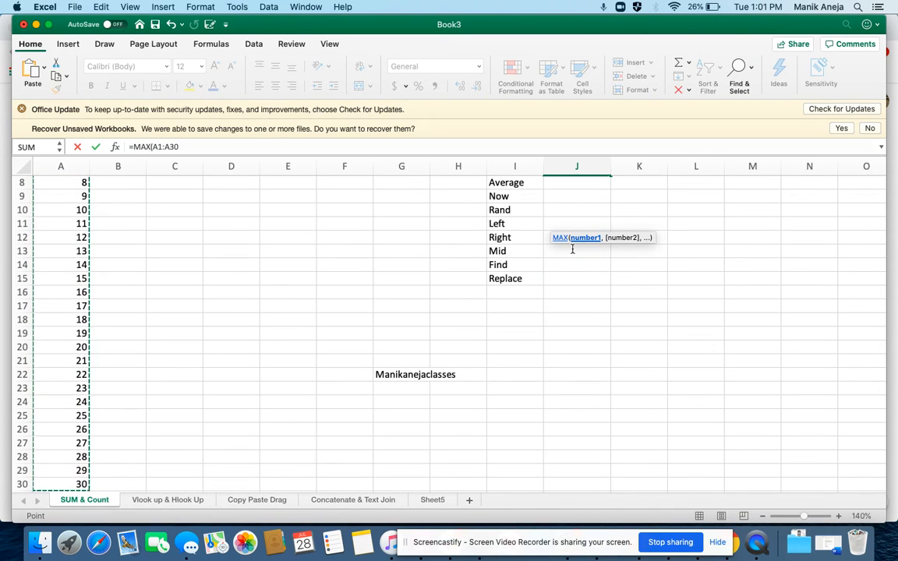
{"action": "key", "text": "Return"}
{"action": "key", "text": "Up"}
{"action": "key", "text": "Up"}
{"action": "key", "text": "Up"}
{"action": "key", "text": "Up"}
{"action": "key", "text": "Down"}
{"action": "key", "text": "Down"}
{"action": "key", "text": "Down"}
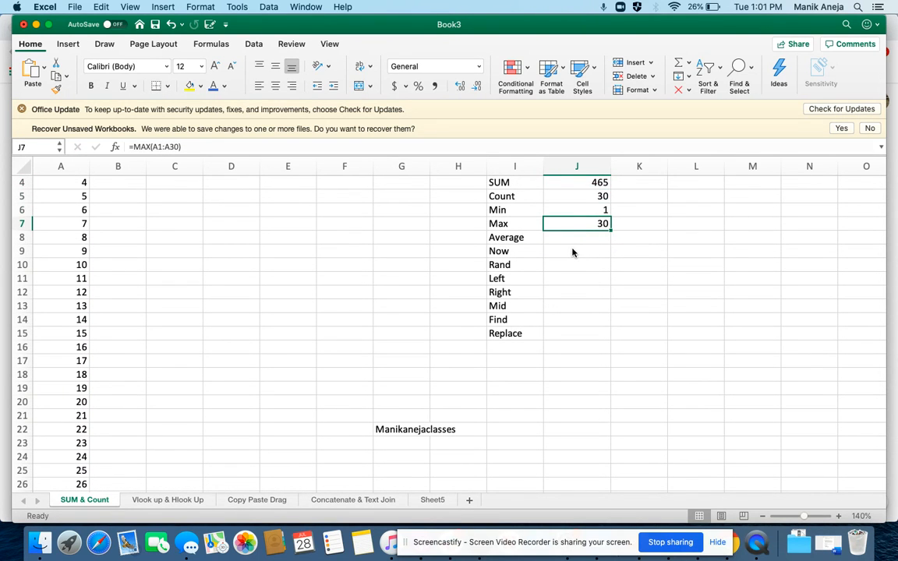
Enter =AVERAGE(A1:A30) in cell J8 beside the Average label to average the numbers in column A.
{"action": "key", "text": "Down"}
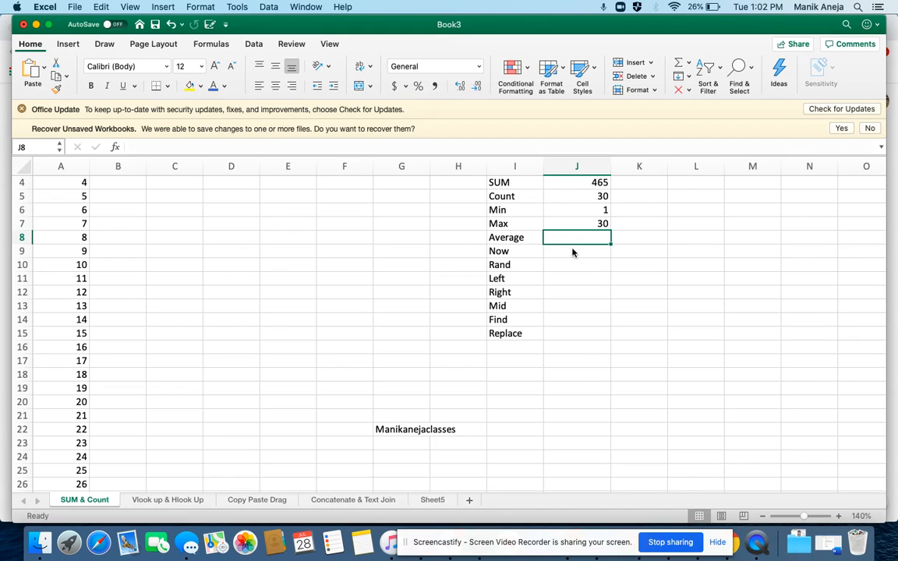
{"action": "type", "text": "=ave"}
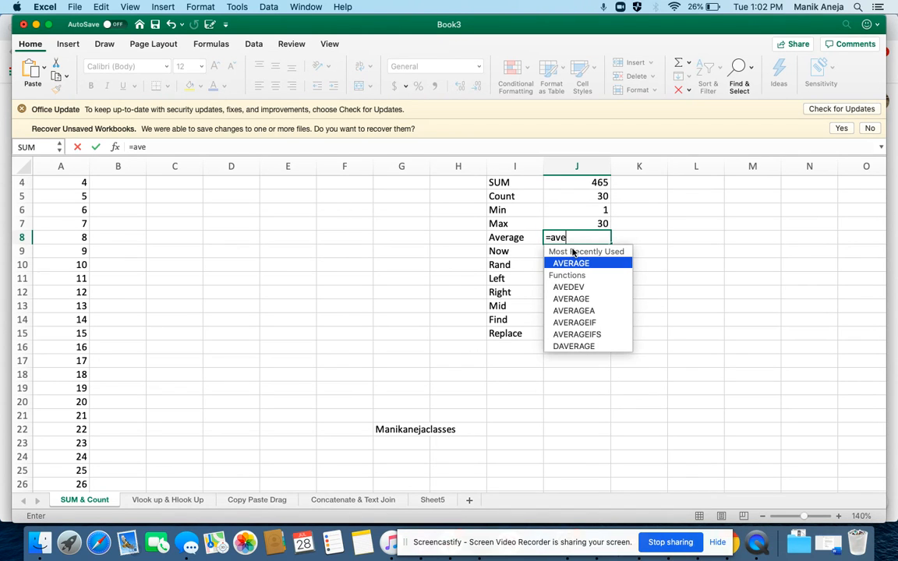
{"action": "double_click", "coordinate": [577, 265]}
{"action": "key", "text": "Left"}
{"action": "key", "text": "Left"}
{"action": "key", "text": "Left"}
{"action": "key", "text": "Left"}
{"action": "key", "text": "Left"}
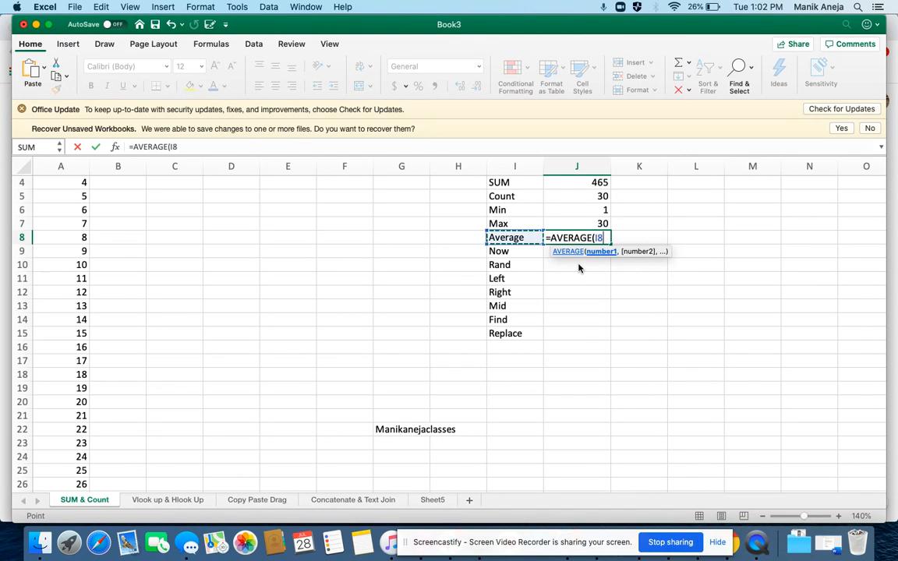
{"action": "key", "text": "Left"}
{"action": "key", "text": "Left"}
{"action": "key", "text": "Left"}
{"action": "key", "text": "Left"}
{"action": "key", "text": "ctrl+Up"}
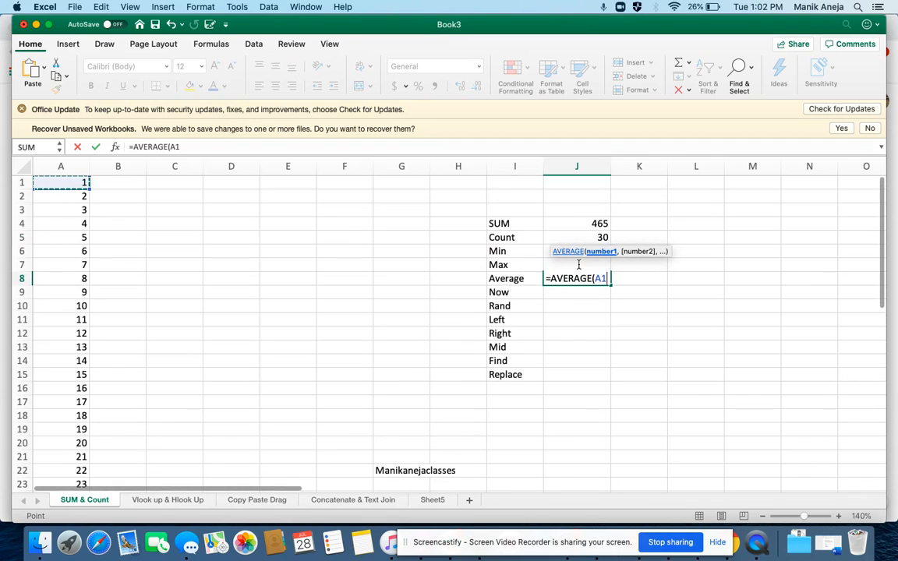
{"action": "key", "text": "ctrl+shift+Down"}
{"action": "key", "text": "Return"}
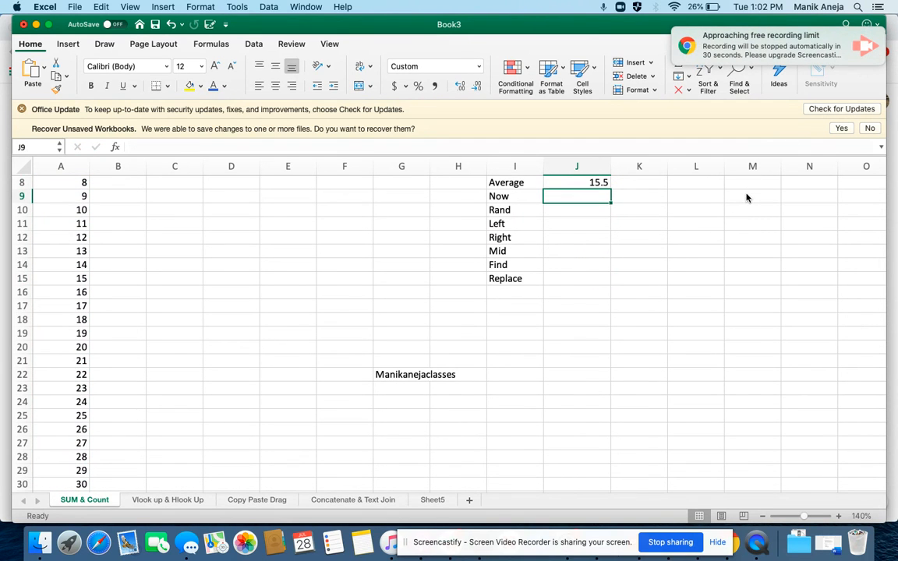
Enter =NOW() in cell J9 beside the Now label and autofit column J to show the full date and time.
{"action": "scroll", "coordinate": [590, 259], "scroll_direction": "up", "scroll_amount": 1}
{"action": "scroll", "coordinate": [589, 259], "scroll_direction": "up", "scroll_amount": 2}
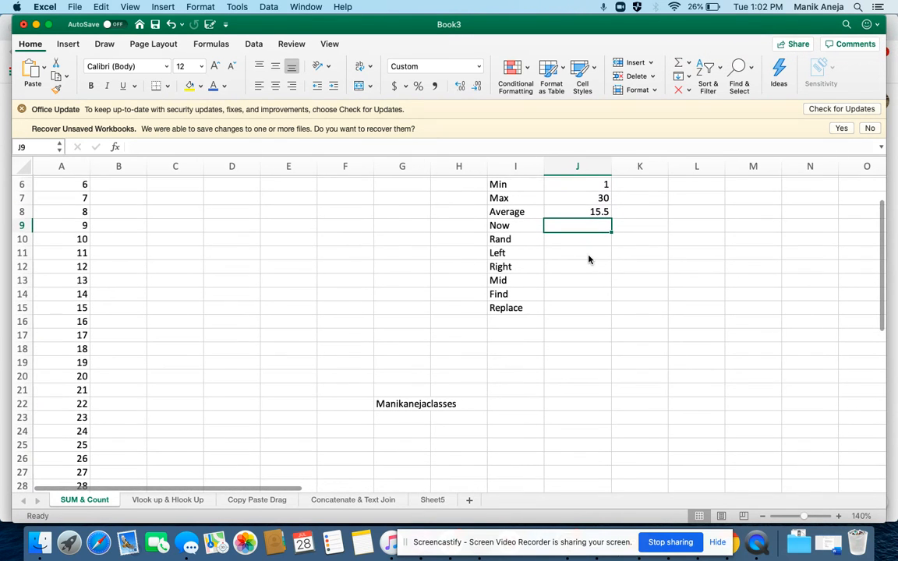
{"action": "scroll", "coordinate": [589, 259], "scroll_direction": "up", "scroll_amount": 2}
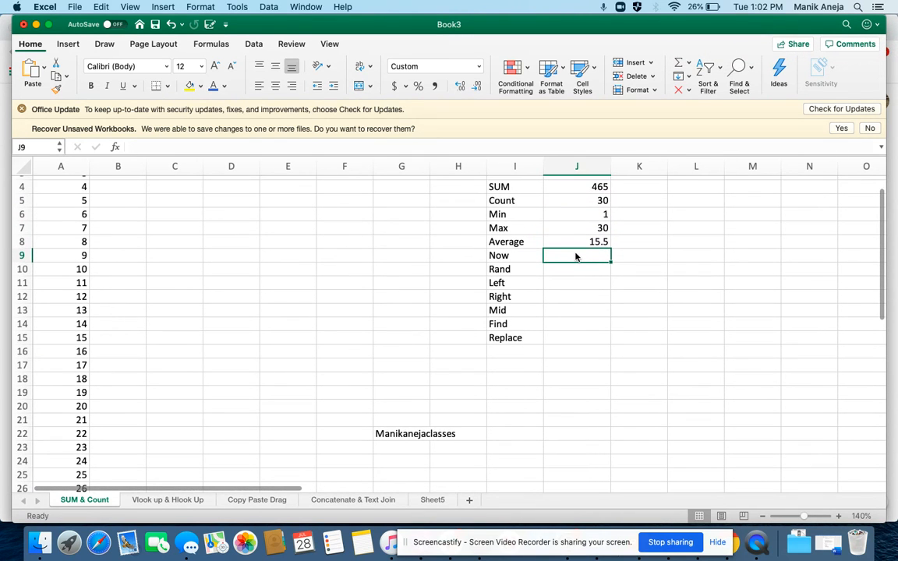
{"action": "type", "text": "=n"}
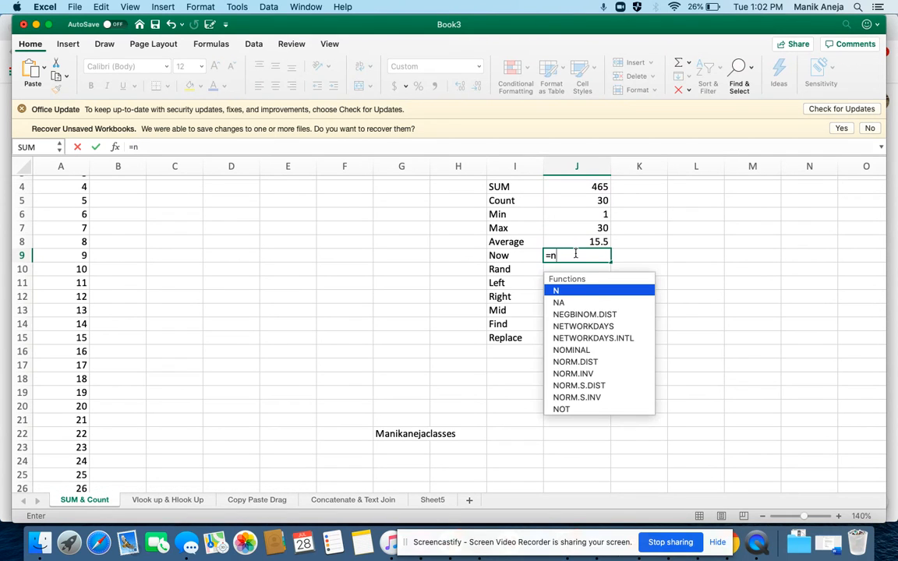
{"action": "type", "text": "ow"}
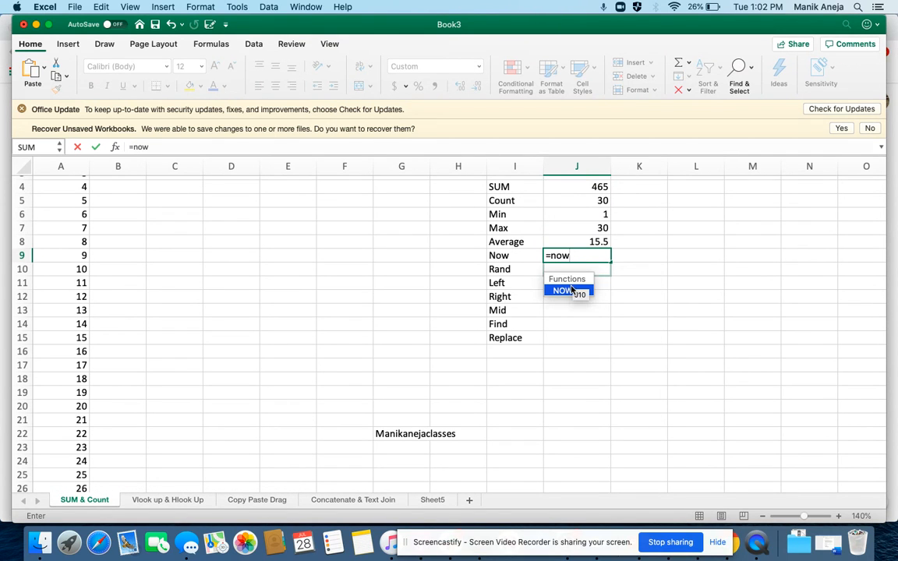
{"action": "double_click", "coordinate": [569, 291]}
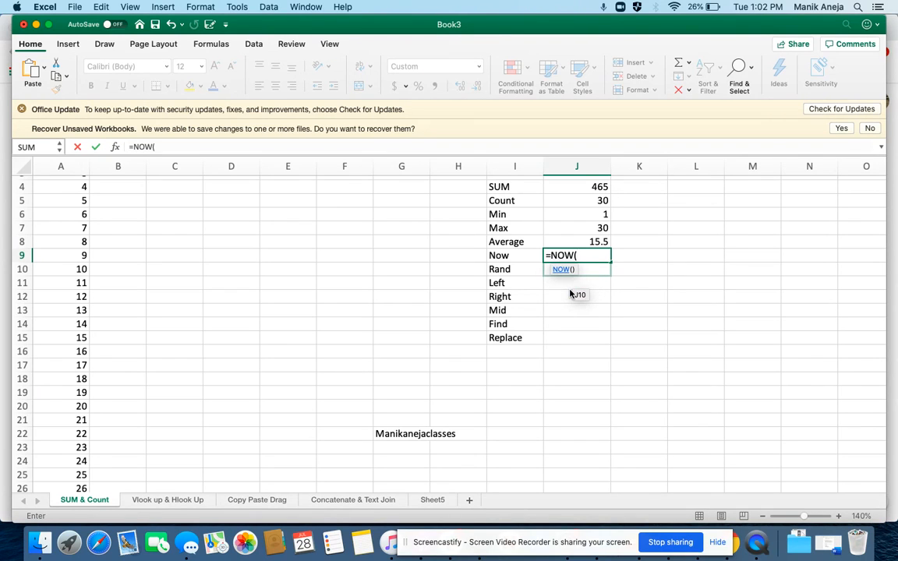
{"action": "key", "text": "Return"}
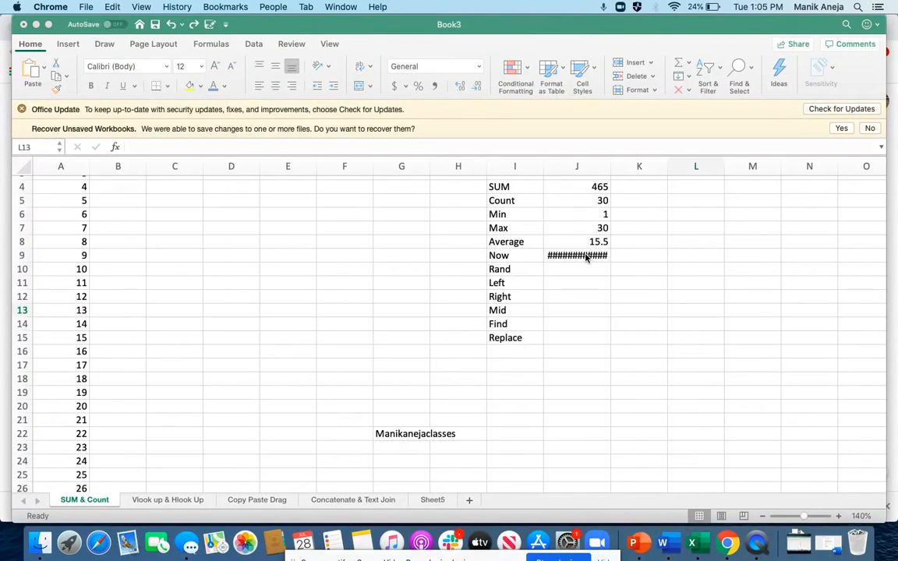
{"action": "left_click", "coordinate": [587, 259]}
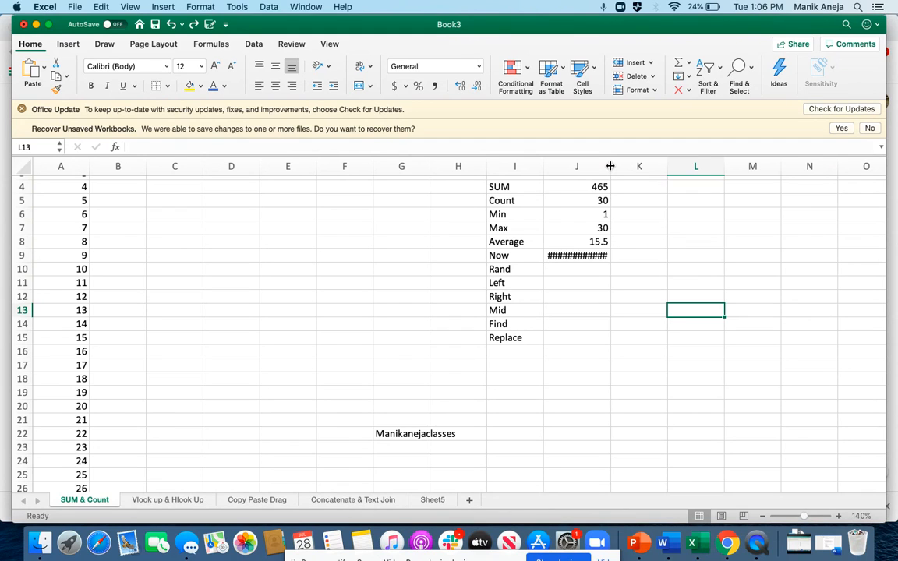
{"action": "double_click", "coordinate": [611, 167]}
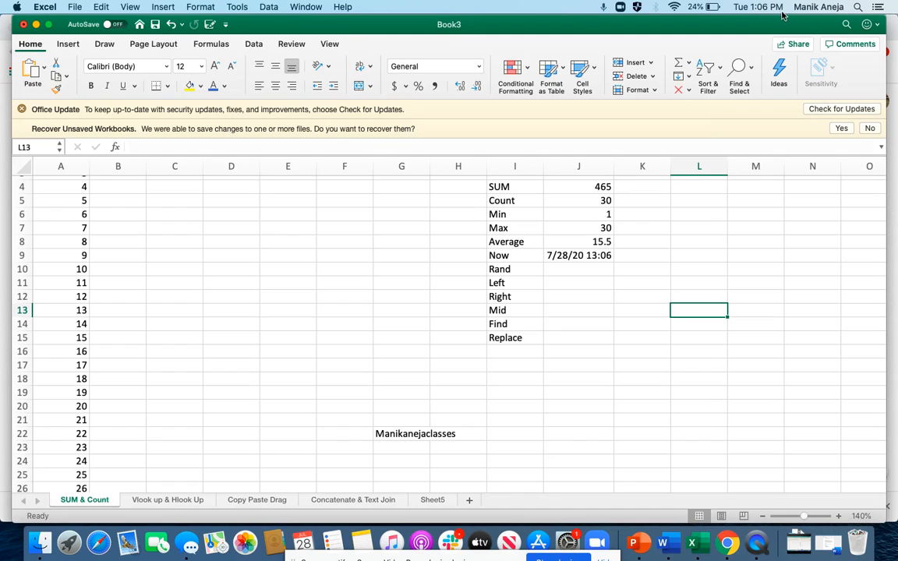
Enter =RAND() in cell J10 beside the Rand label to generate a random number.
{"action": "left_click", "coordinate": [558, 268]}
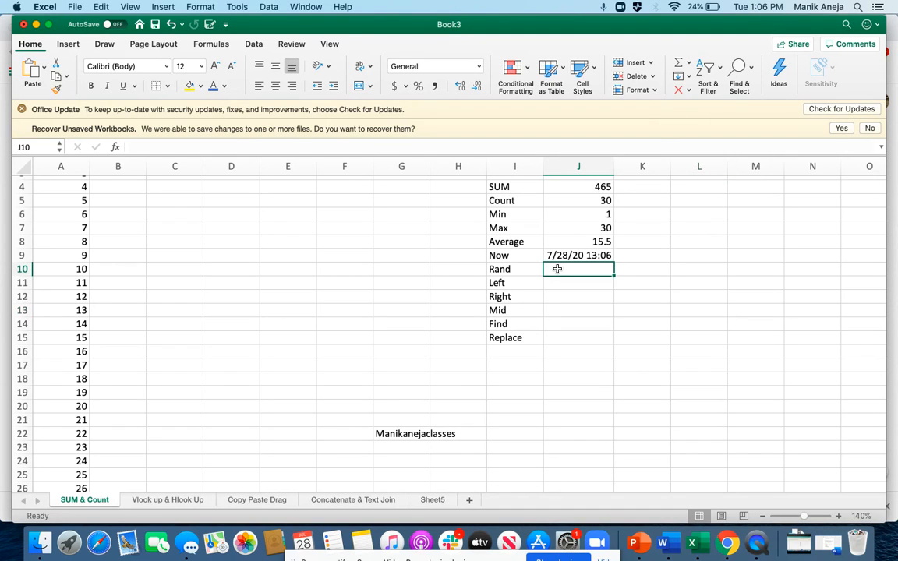
{"action": "type", "text": "=rand"}
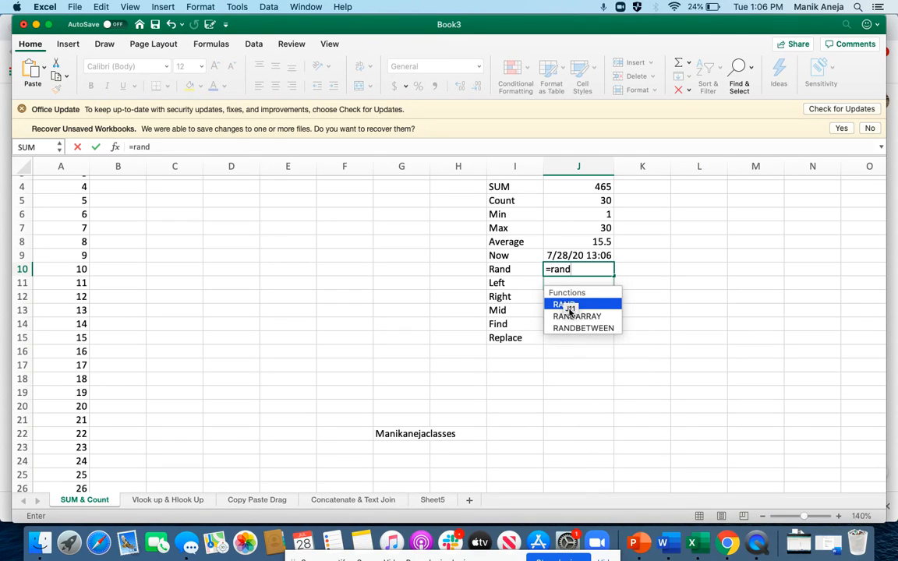
{"action": "double_click", "coordinate": [569, 304]}
{"action": "type", "text": ")"}
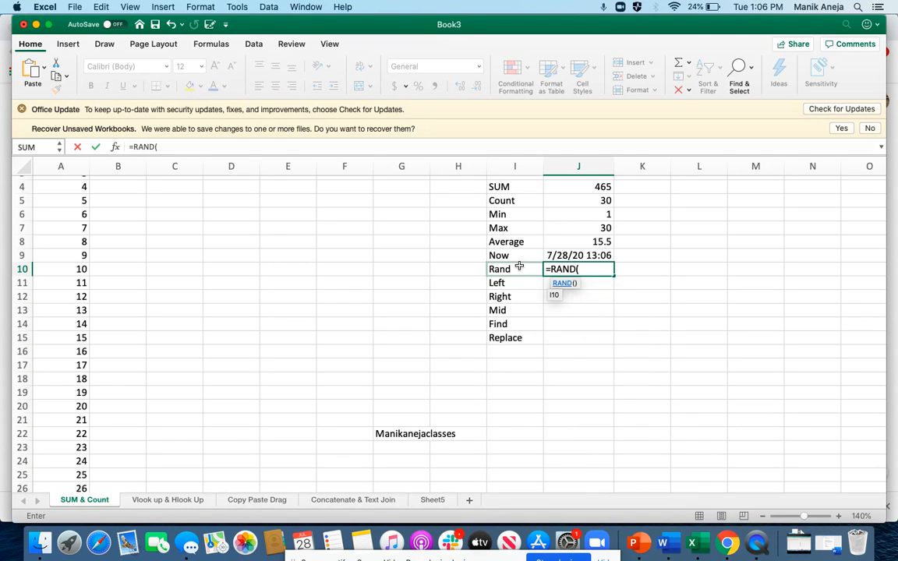
{"action": "key", "text": "Return"}
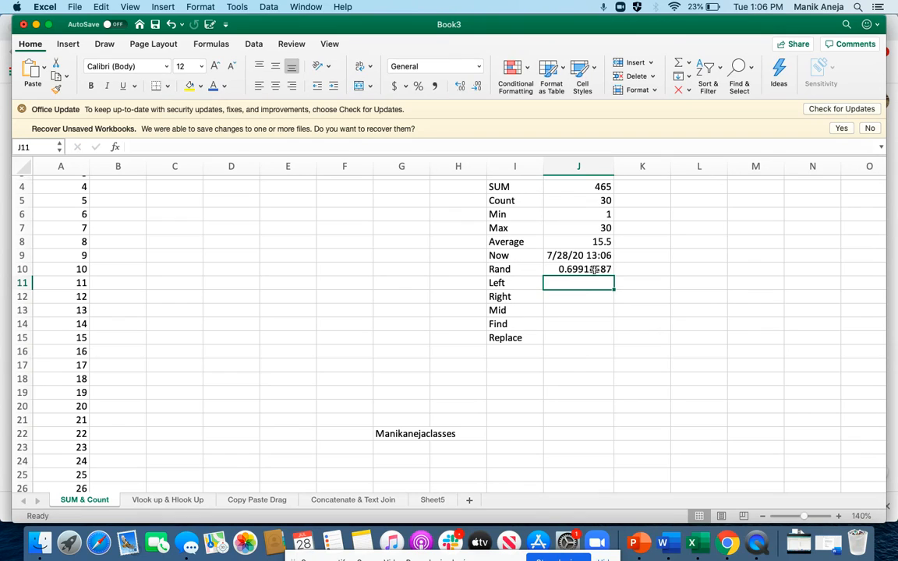
{"action": "left_click", "coordinate": [594, 269]}
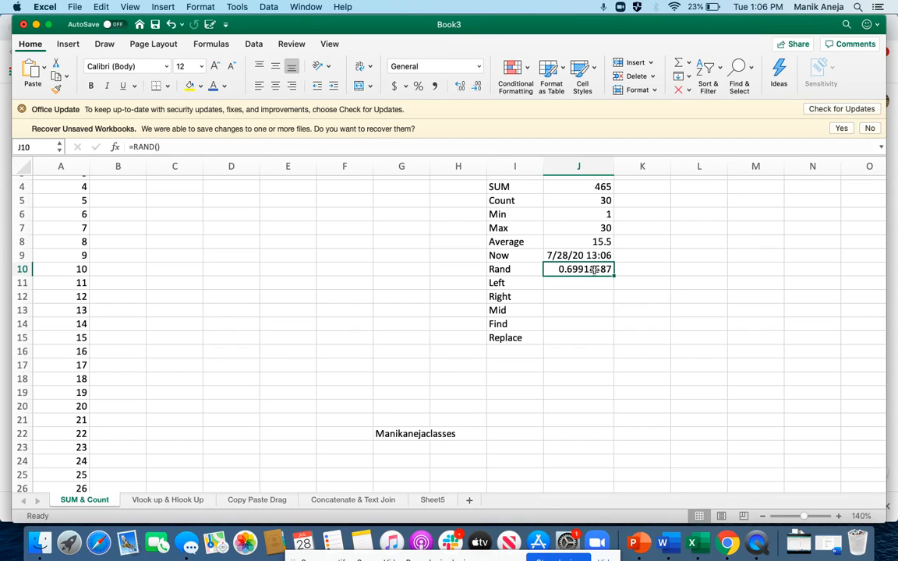
Enter =LEFT(G22,4) in cell J11 beside the Left label to extract the first four characters of the text in G22.
{"action": "left_click", "coordinate": [583, 282]}
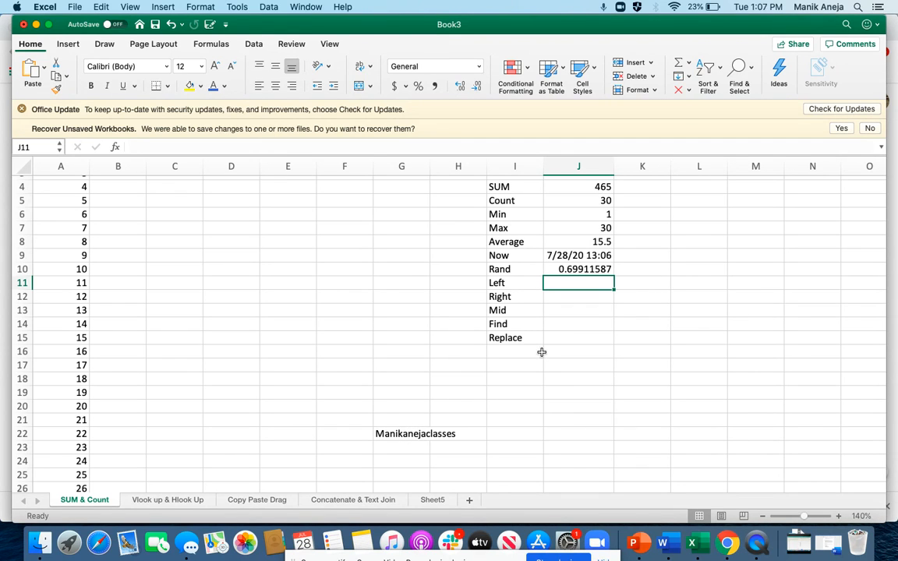
{"action": "type", "text": "=left"}
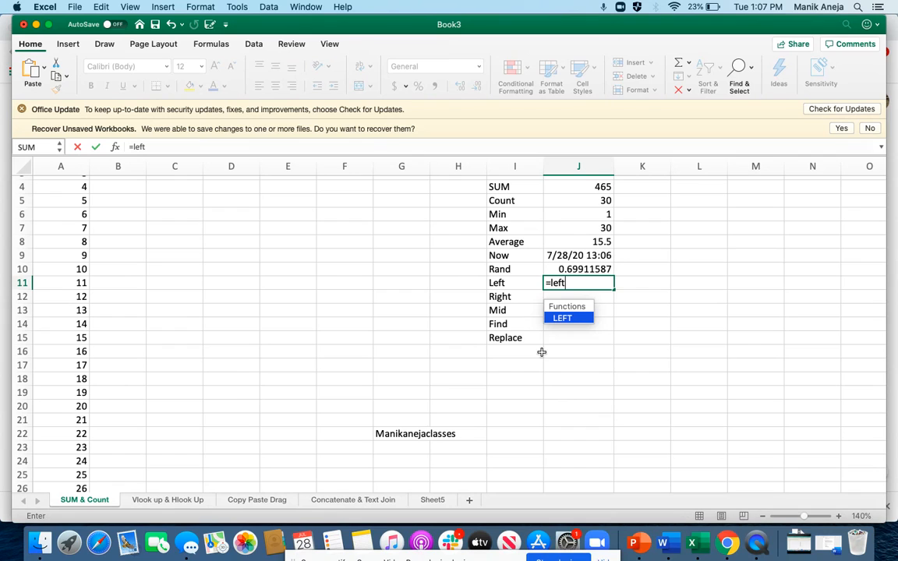
{"action": "double_click", "coordinate": [569, 319]}
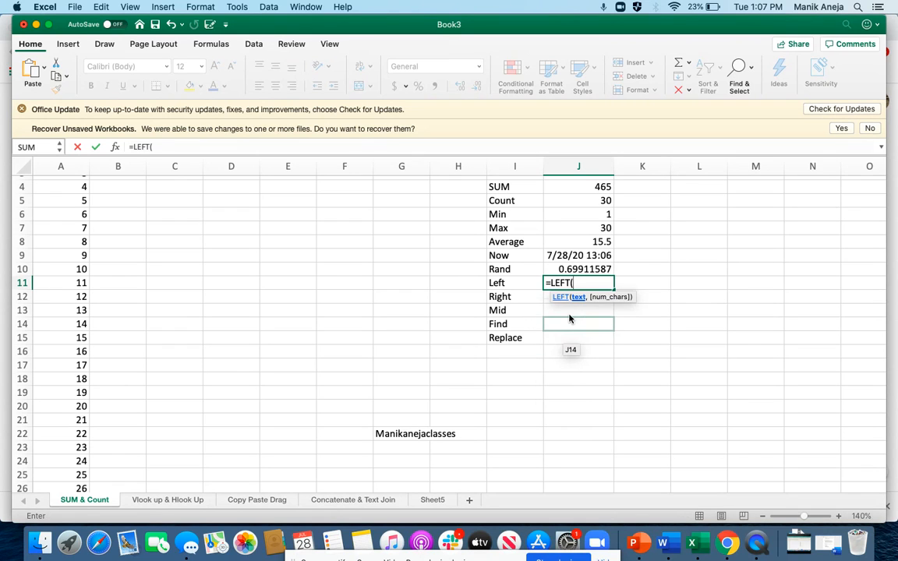
{"action": "left_click", "coordinate": [411, 436]}
{"action": "type", "text": ","}
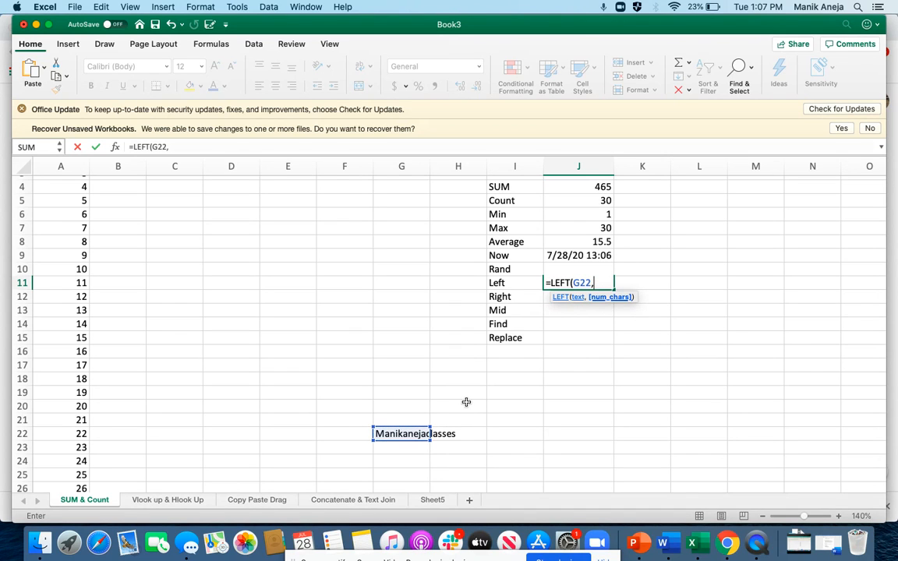
{"action": "type", "text": "4"}
{"action": "key", "text": "Return"}
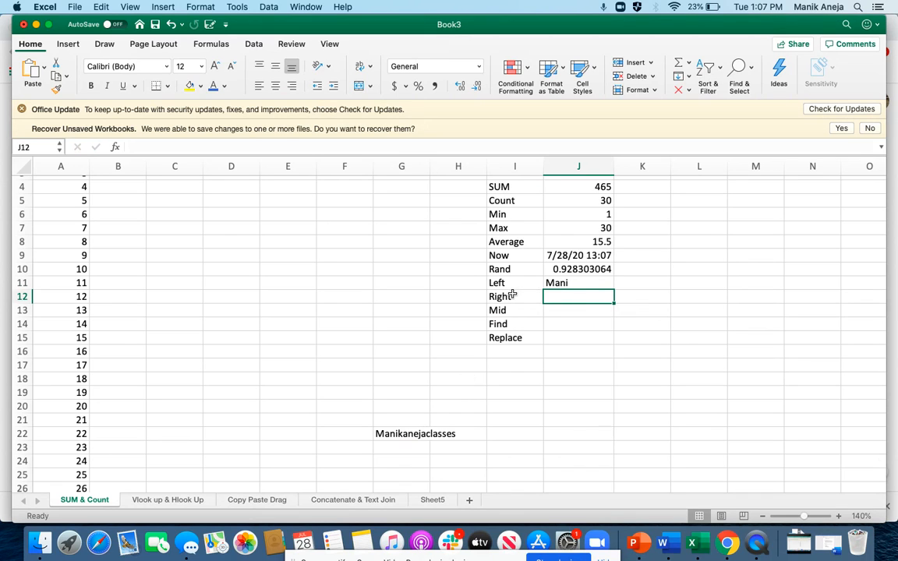
Enter =RIGHT(G22,3) in cell J12 beside the Right label to extract the last three characters of the text in G22.
{"action": "type", "text": "=rig"}
{"action": "double_click", "coordinate": [579, 332]}
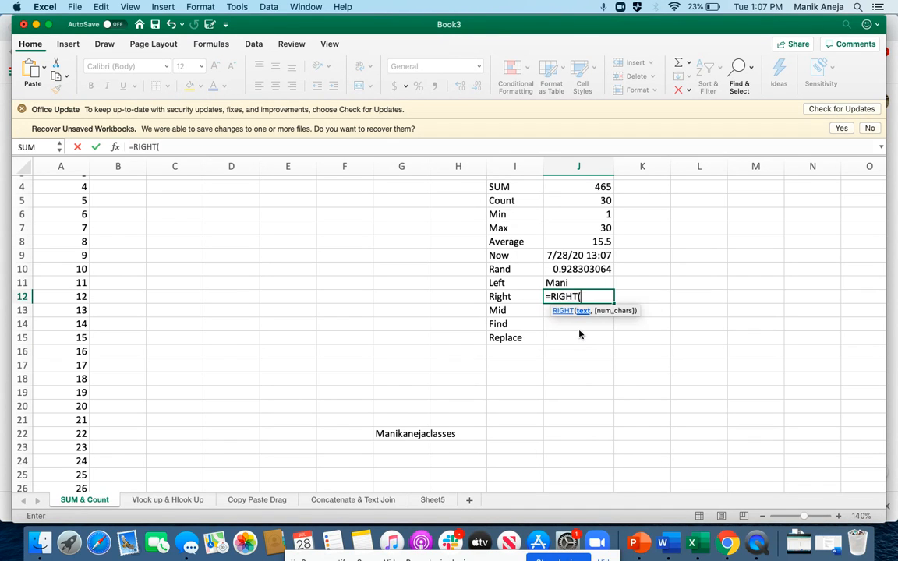
{"action": "left_click", "coordinate": [402, 435]}
{"action": "type", "text": ","}
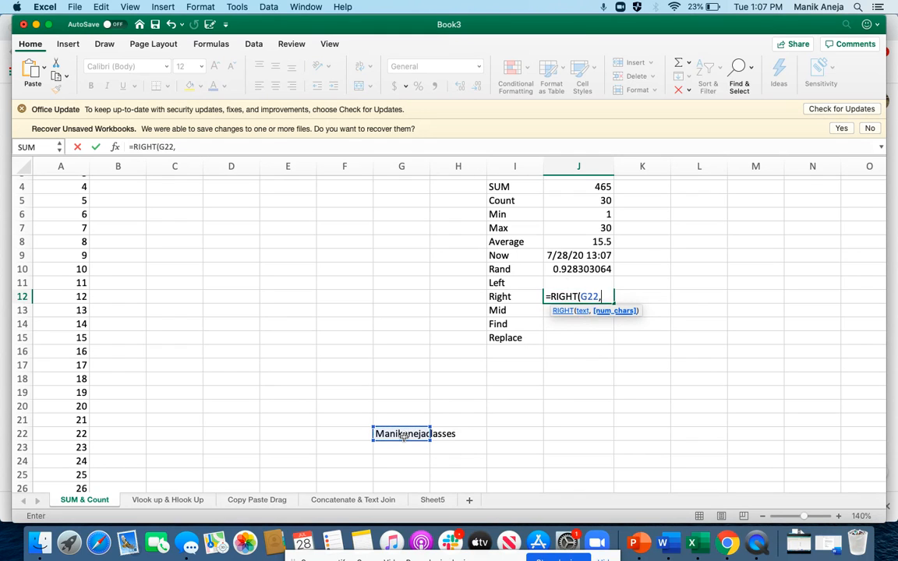
{"action": "type", "text": "3)"}
{"action": "key", "text": "Return"}
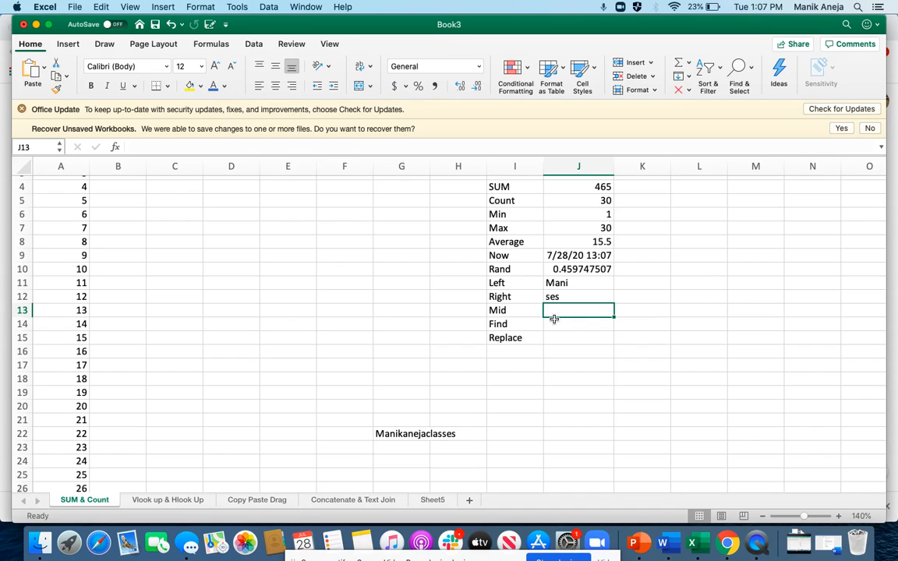
Enter =MID(G22,3,4) in cell J13 beside the Mid label to extract four characters starting at the third.
{"action": "type", "text": "=mi"}
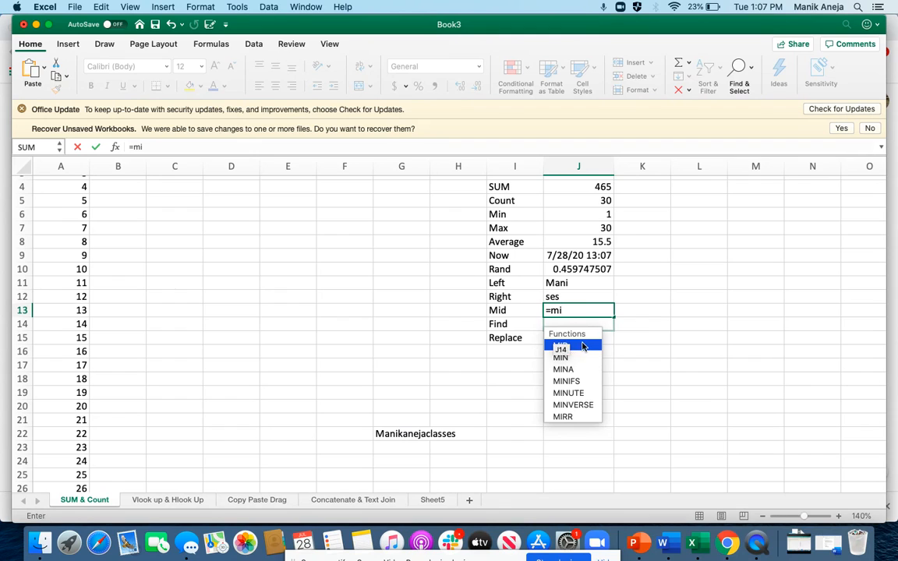
{"action": "double_click", "coordinate": [582, 346]}
{"action": "left_click", "coordinate": [403, 436]}
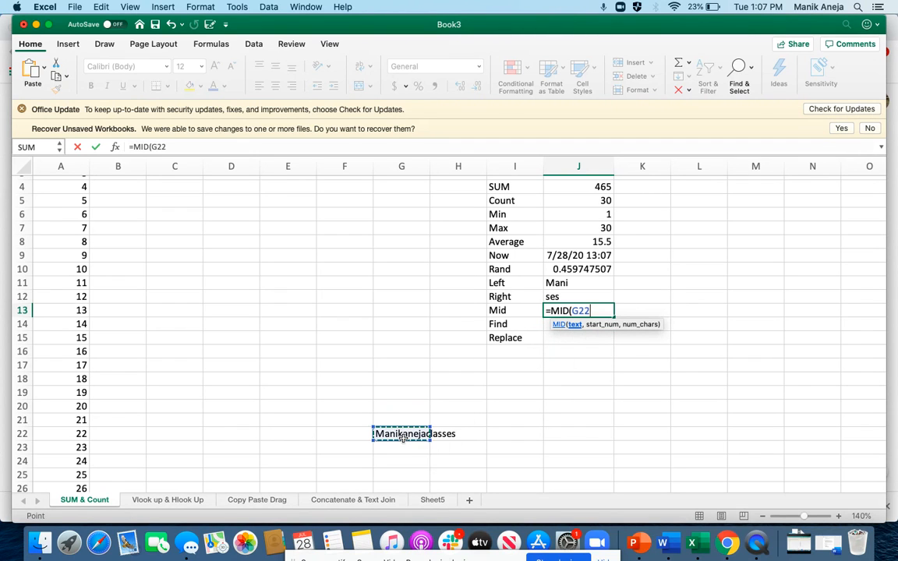
{"action": "type", "text": ","}
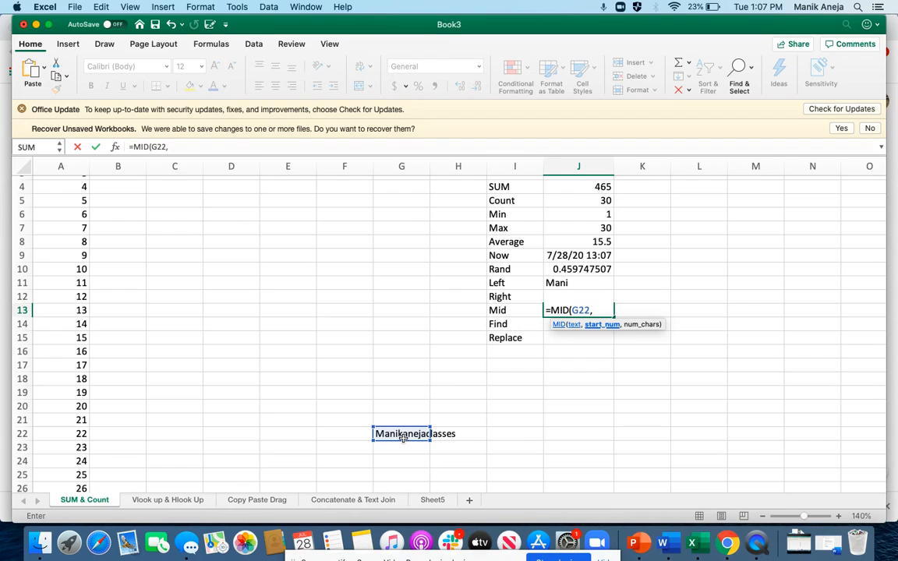
{"action": "type", "text": "3"}
{"action": "type", "text": "4"}
{"action": "key", "text": "BackSpace"}
{"action": "type", "text": ",4"}
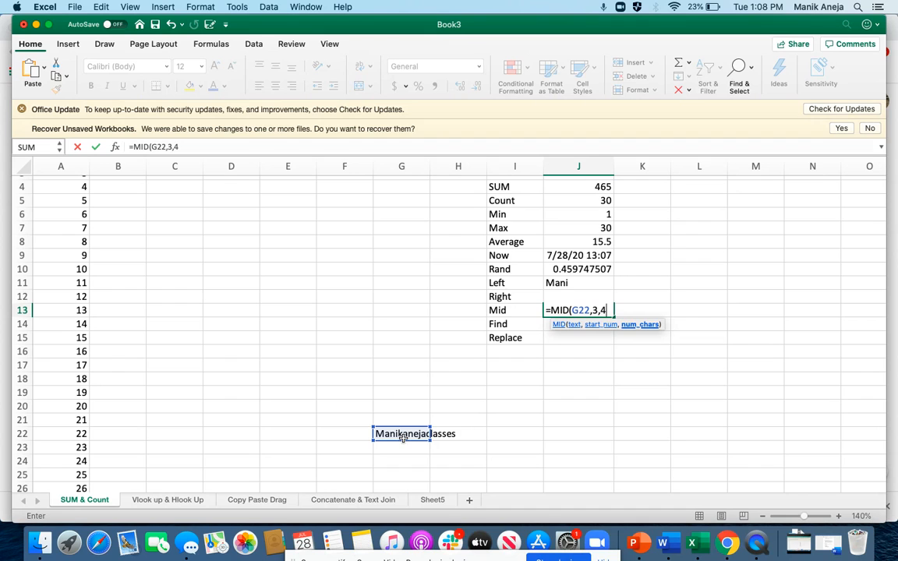
{"action": "type", "text": ")"}
{"action": "key", "text": "Return"}
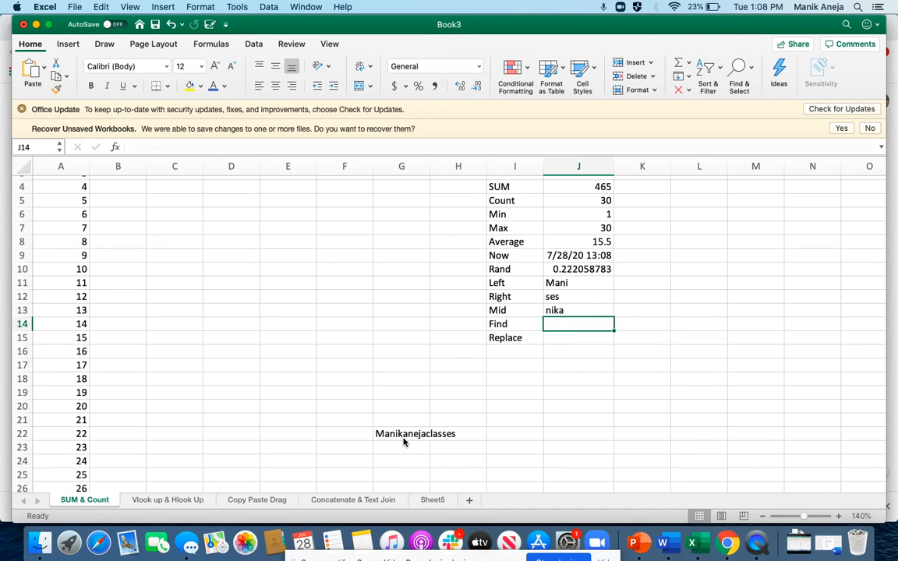
Search the sheet for the first name that begins the text in G22.
{"action": "key", "text": "Left"}
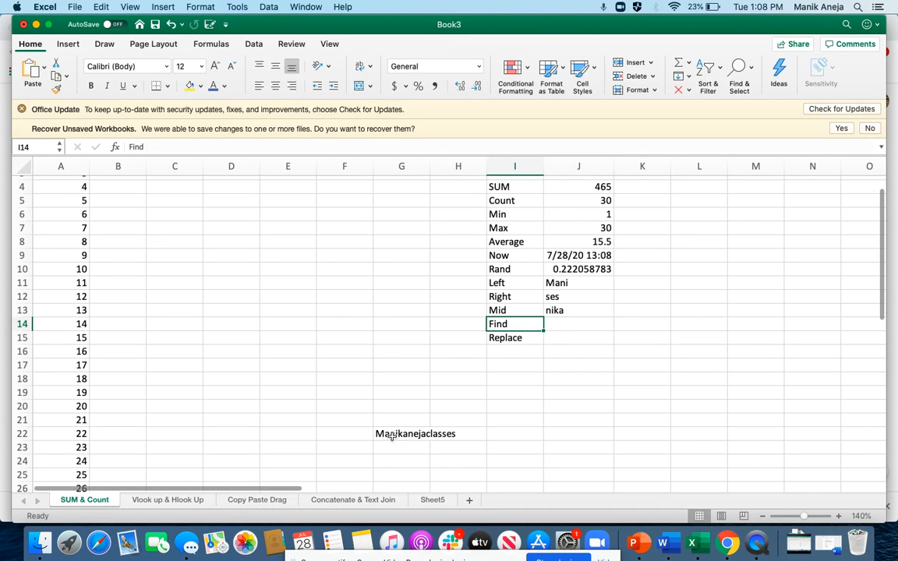
{"action": "left_click", "coordinate": [392, 437]}
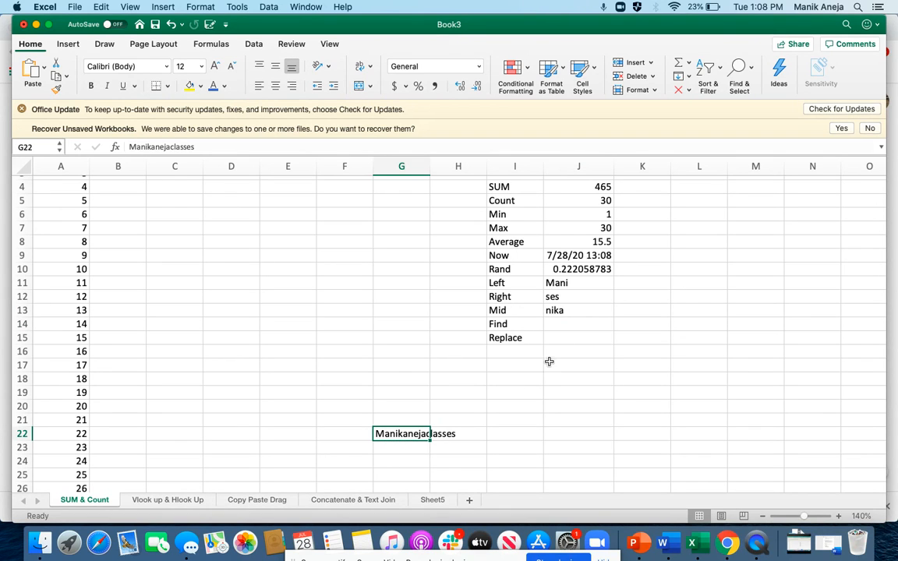
{"action": "left_click", "coordinate": [579, 322]}
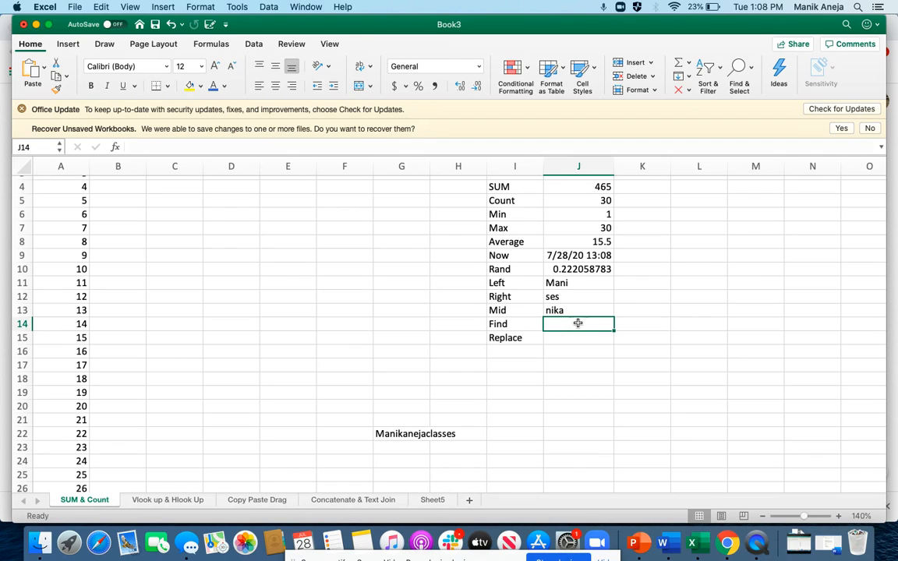
{"action": "left_click", "coordinate": [373, 242]}
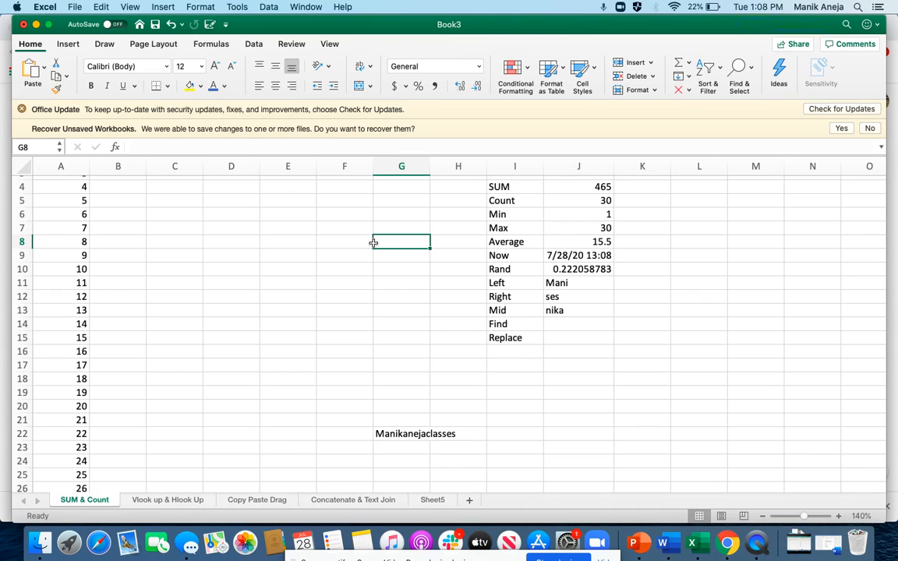
{"action": "key", "text": "super+f"}
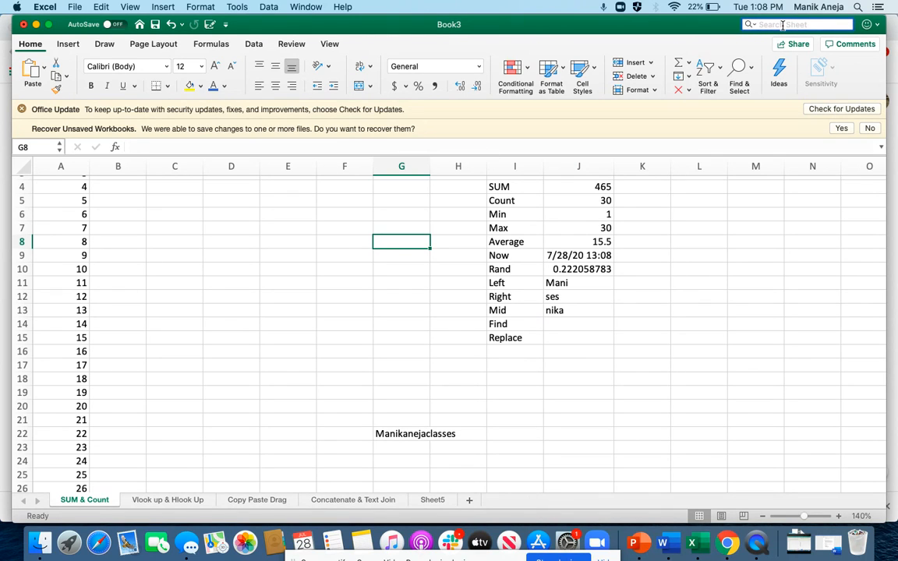
{"action": "type", "text": "manik"}
{"action": "key", "text": "Return"}
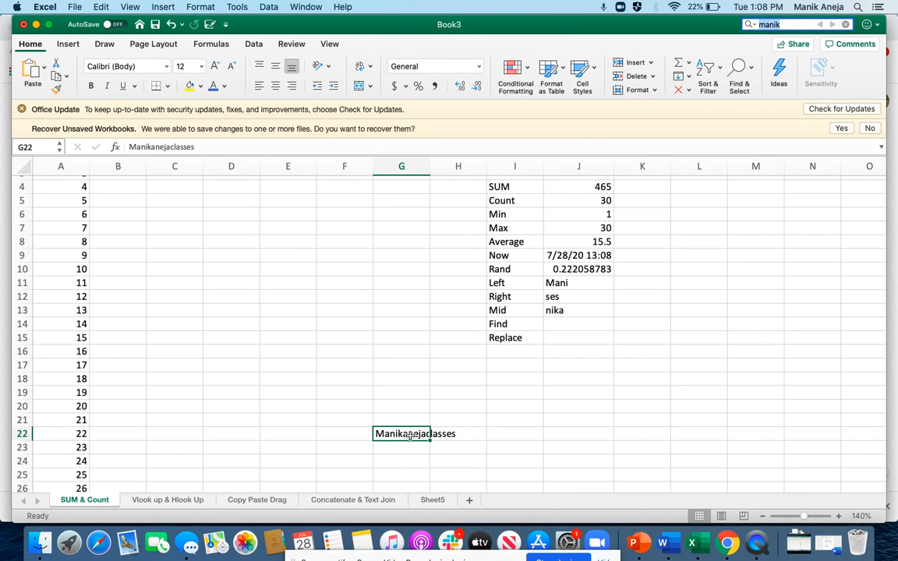
Enter Done in cell J14 beside the Find label.
{"action": "left_click", "coordinate": [586, 323]}
{"action": "type", "text": "Done"}
{"action": "key", "text": "Return"}
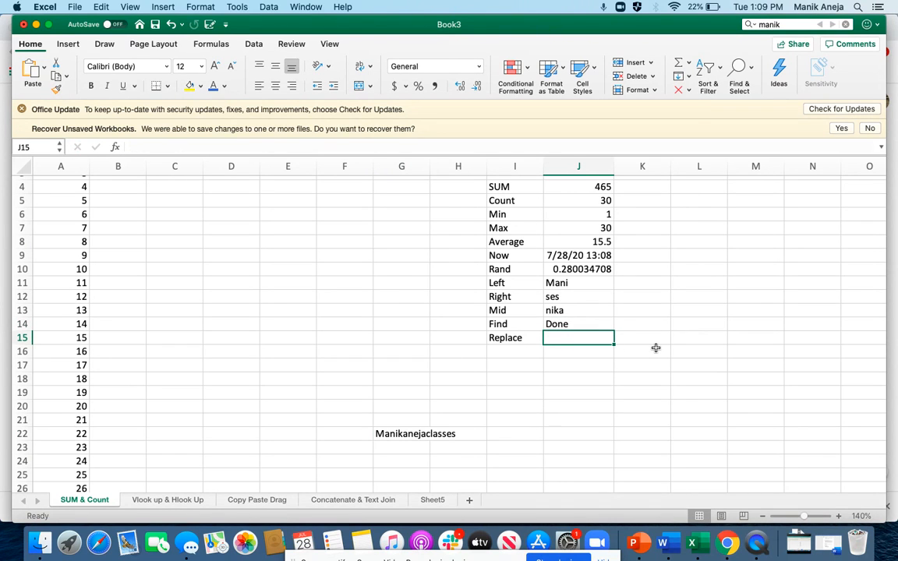
{"action": "left_click", "coordinate": [630, 324]}
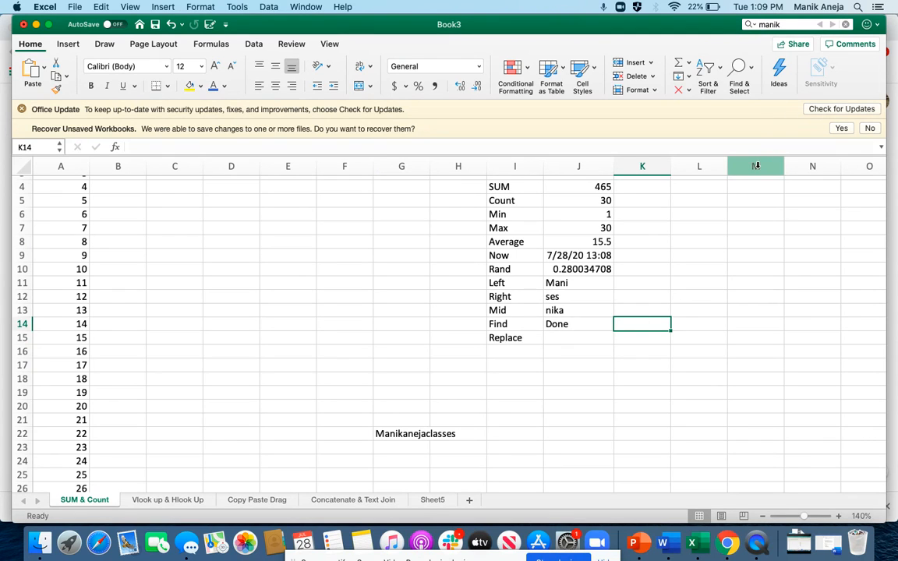
{"action": "left_click", "coordinate": [768, 25]}
{"action": "key", "text": "BackSpace"}
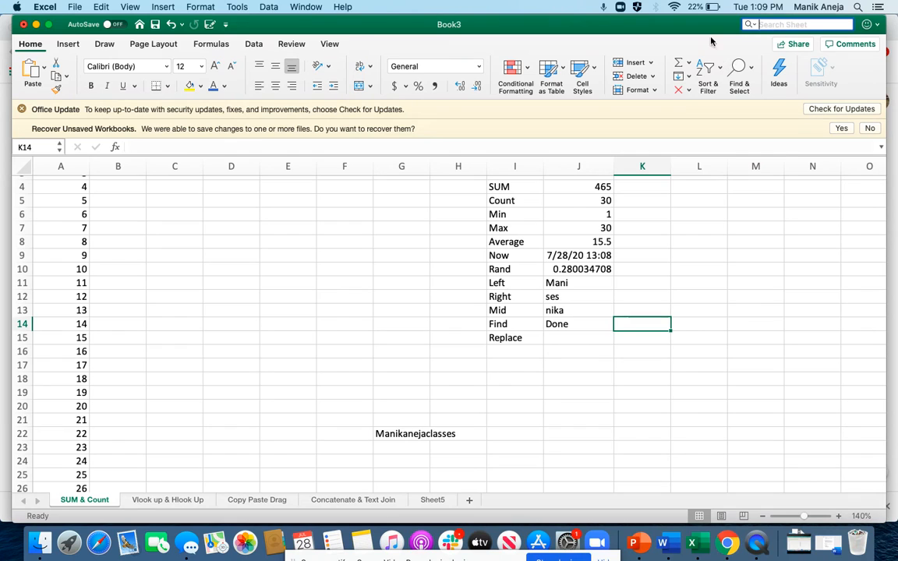
{"action": "left_click", "coordinate": [750, 24]}
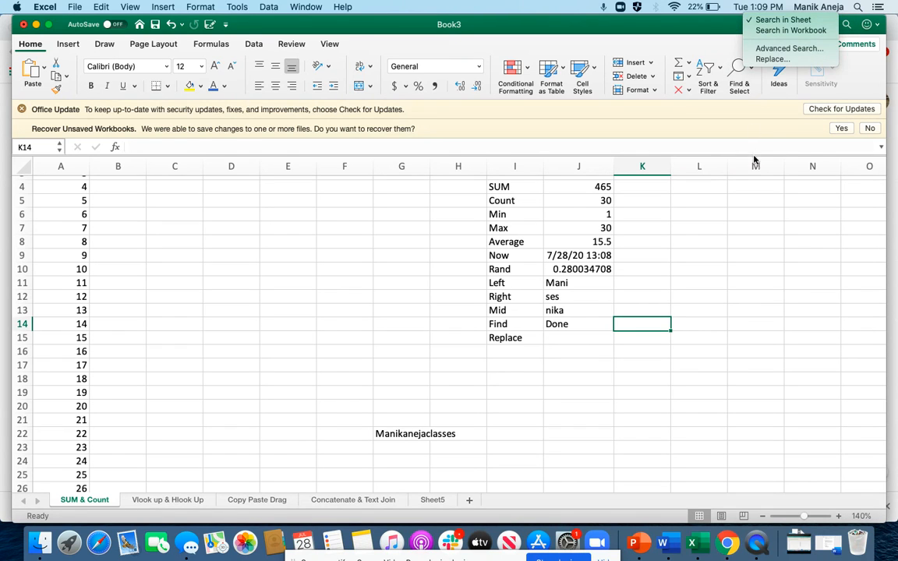
{"action": "left_click", "coordinate": [734, 241]}
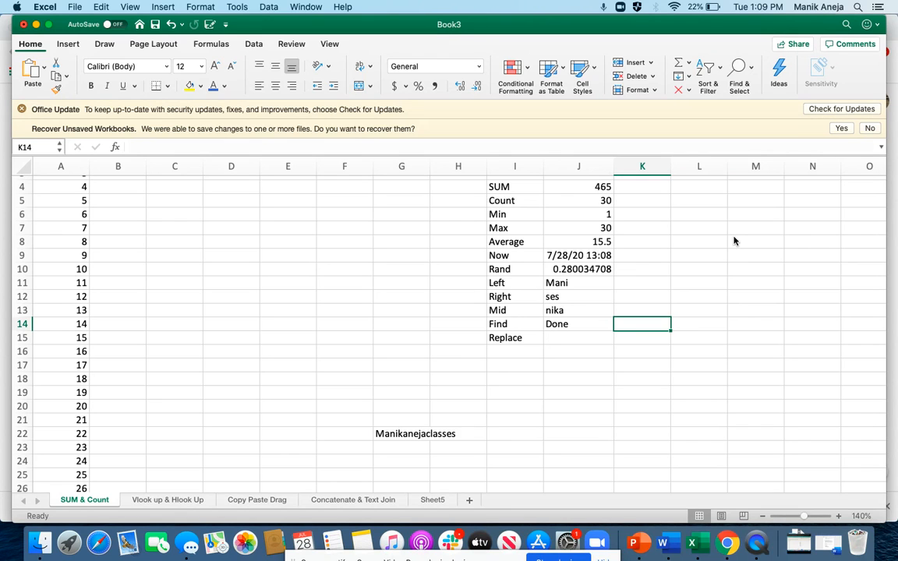
{"action": "left_click", "coordinate": [743, 342]}
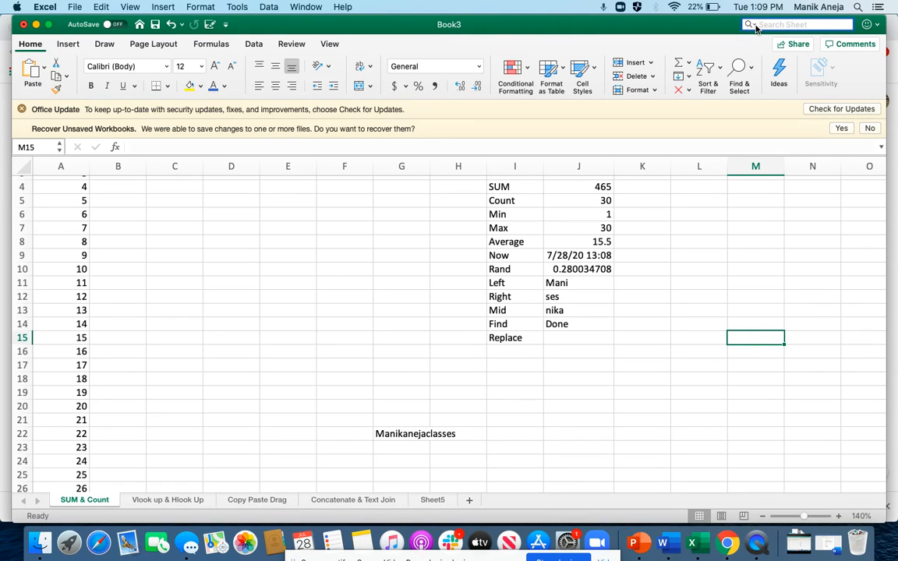
Replace all occurrences in the sheet of the first name that begins the G22 text with another first name, and close the Replace dialog.
{"action": "left_click", "coordinate": [753, 26]}
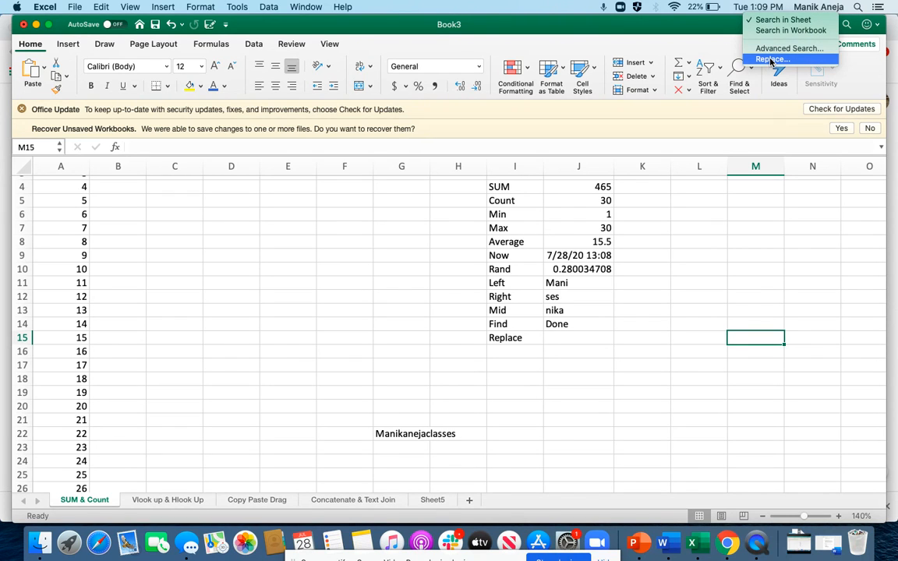
{"action": "left_click", "coordinate": [772, 61]}
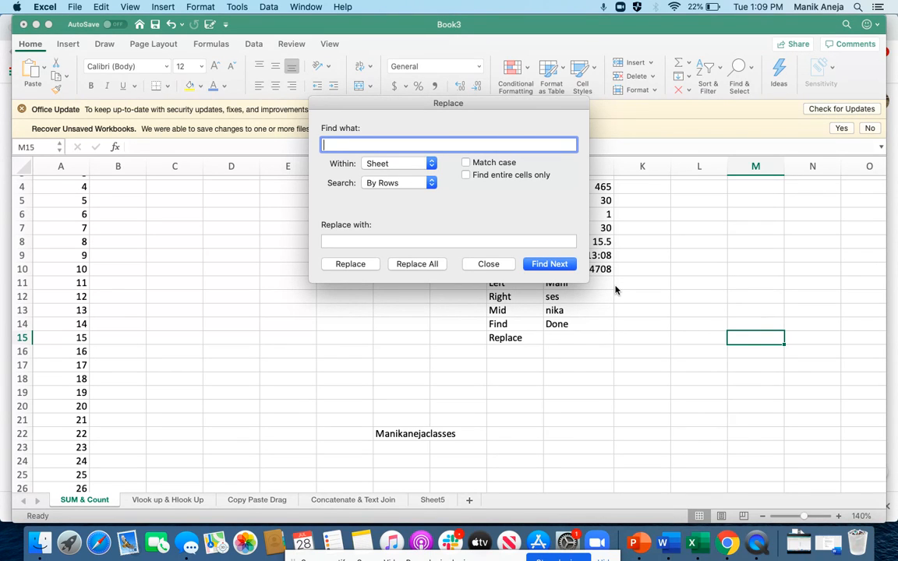
{"action": "type", "text": "manik"}
{"action": "key", "text": "Tab"}
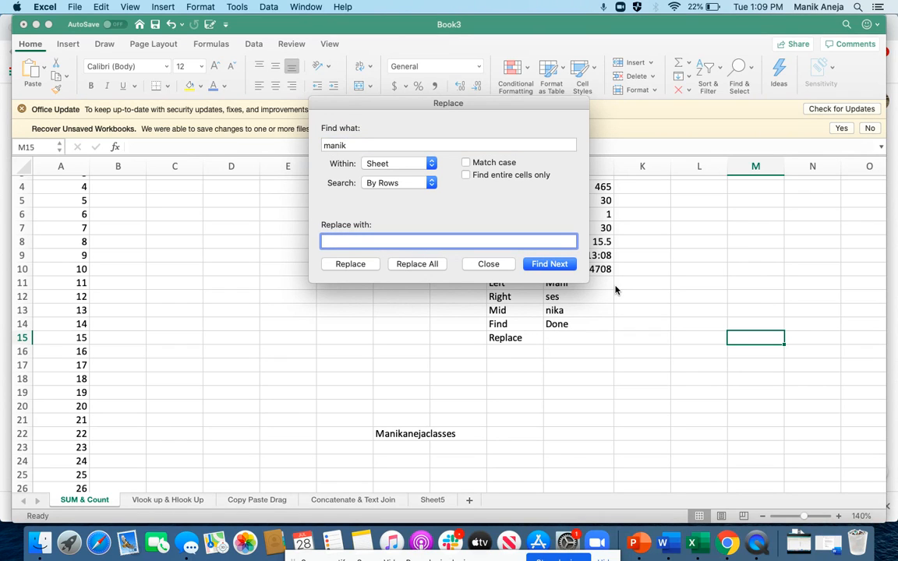
{"action": "type", "text": "preet"}
{"action": "key", "text": "Return"}
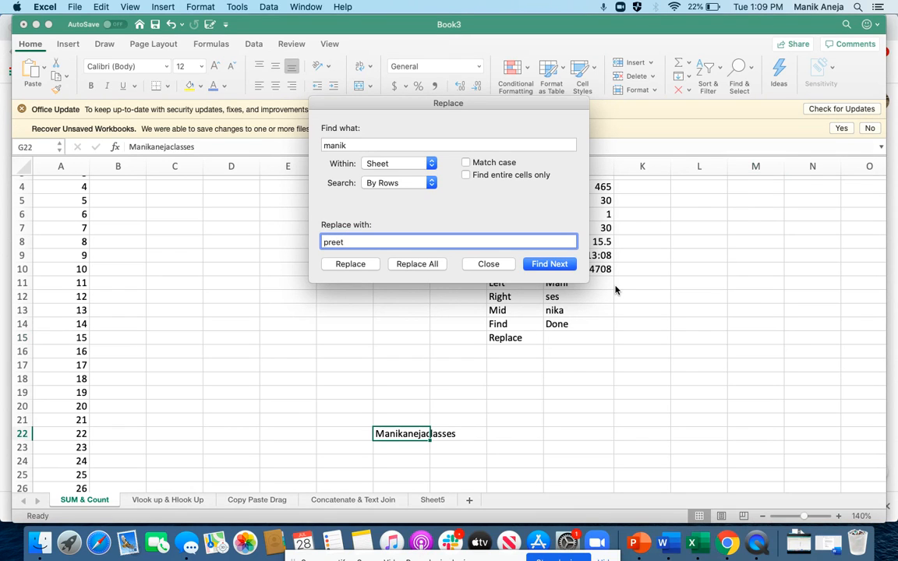
{"action": "left_click", "coordinate": [421, 264]}
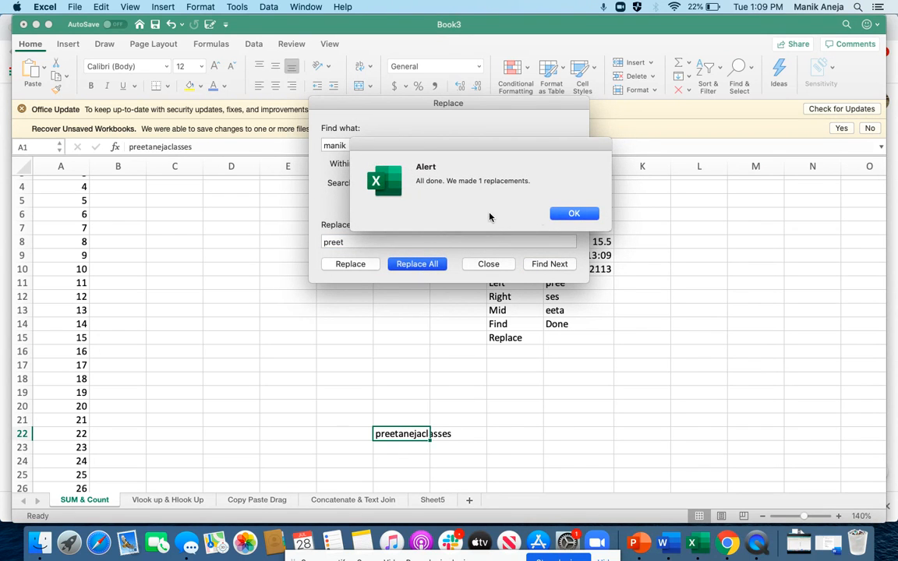
{"action": "left_click", "coordinate": [572, 213]}
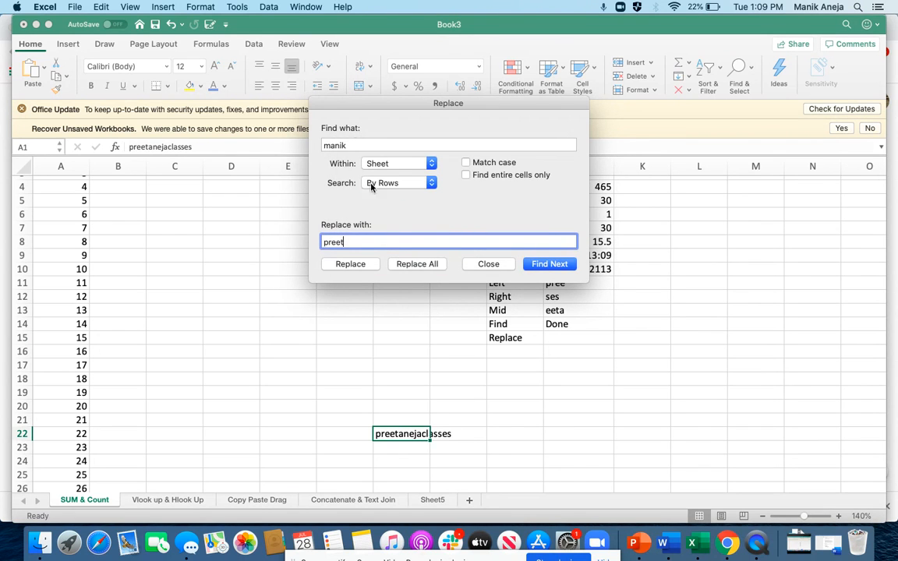
{"action": "left_click", "coordinate": [489, 264]}
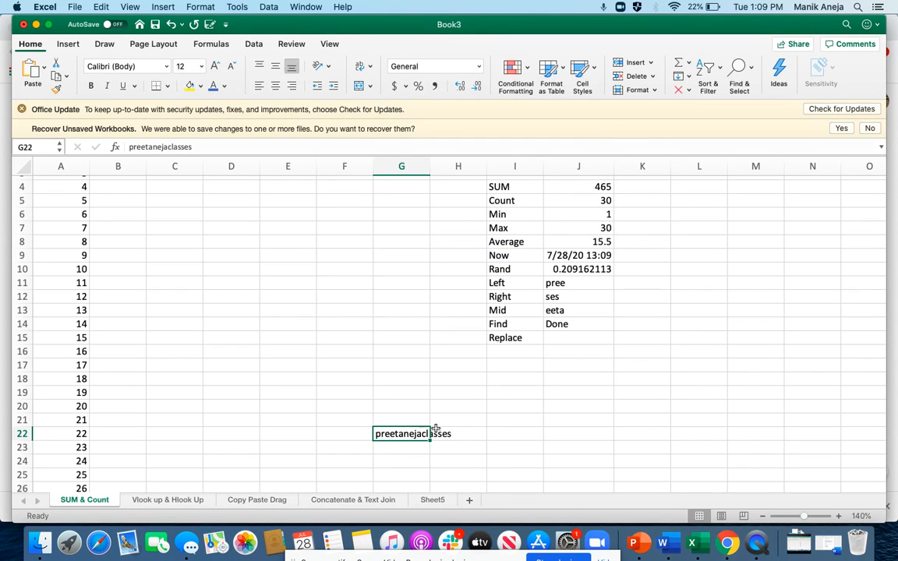
Enter Done in cell J15 beside the Replace label.
{"action": "left_click", "coordinate": [555, 310]}
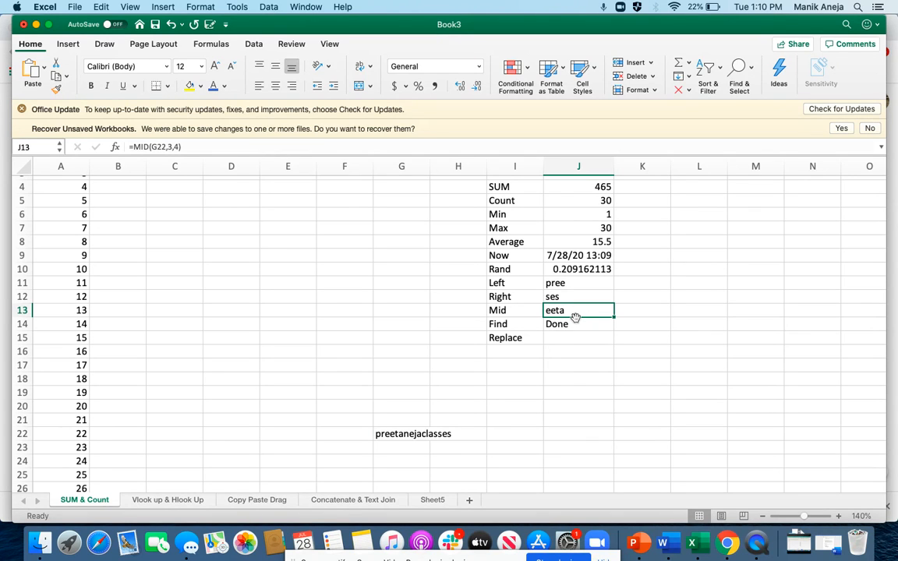
{"action": "key", "text": "Down"}
{"action": "key", "text": "Down"}
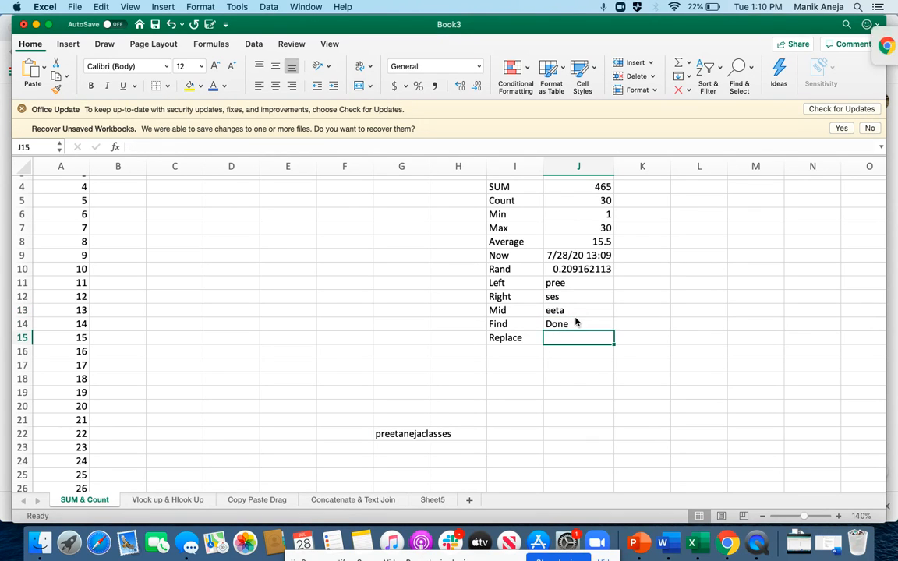
{"action": "type", "text": "Done"}
{"action": "key", "text": "Return"}
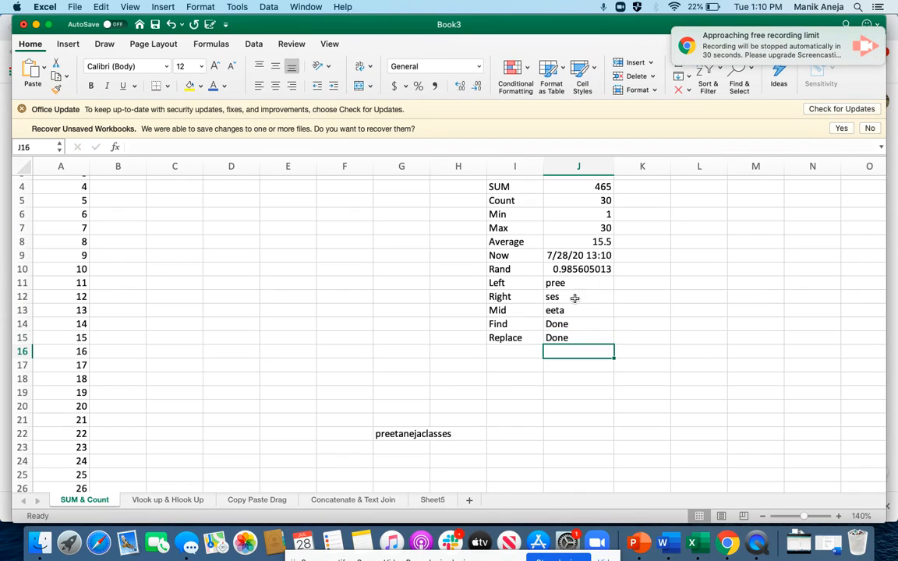
Copy the MID result in J13 and paste it into L13 as values only.
{"action": "key", "text": "Up"}
{"action": "key", "text": "Up"}
{"action": "key", "text": "Right"}
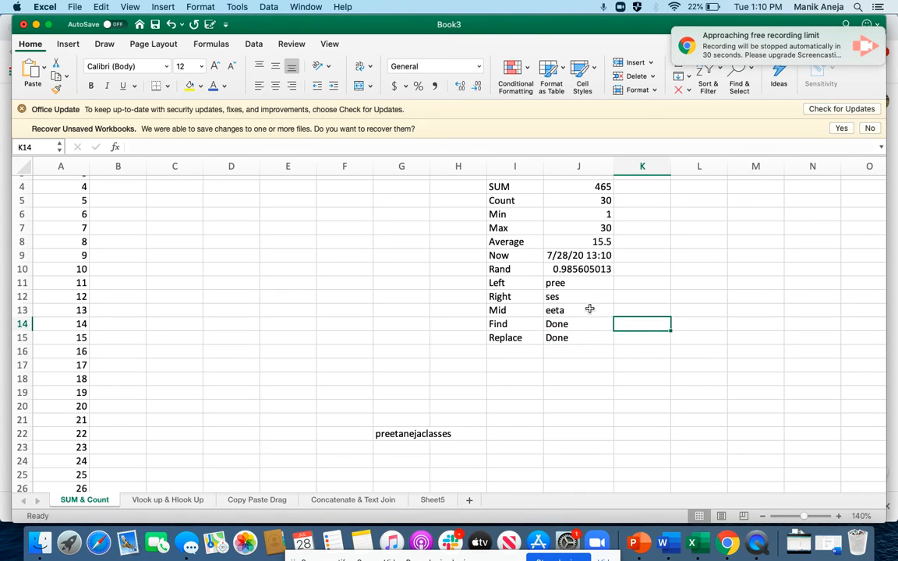
{"action": "left_click", "coordinate": [589, 308]}
{"action": "key", "text": "super+c"}
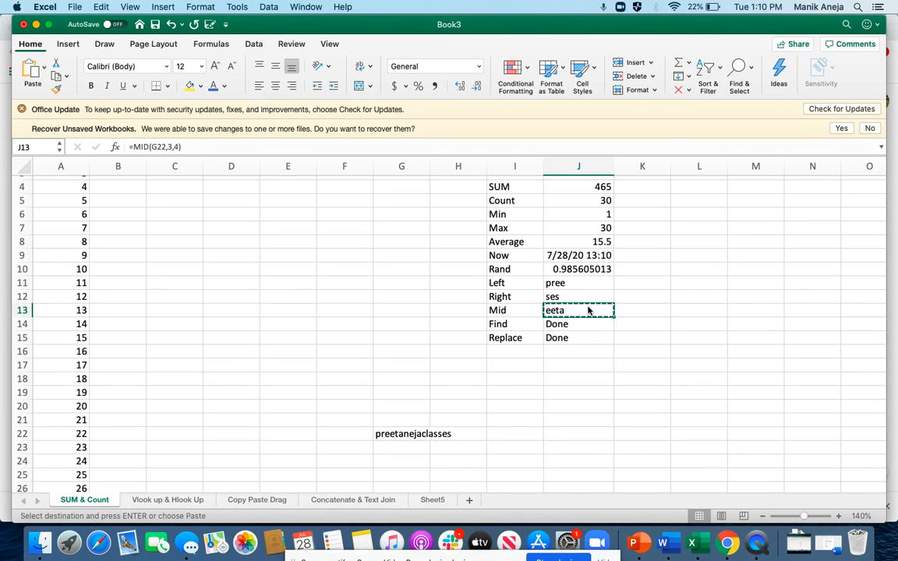
{"action": "left_click", "coordinate": [693, 310]}
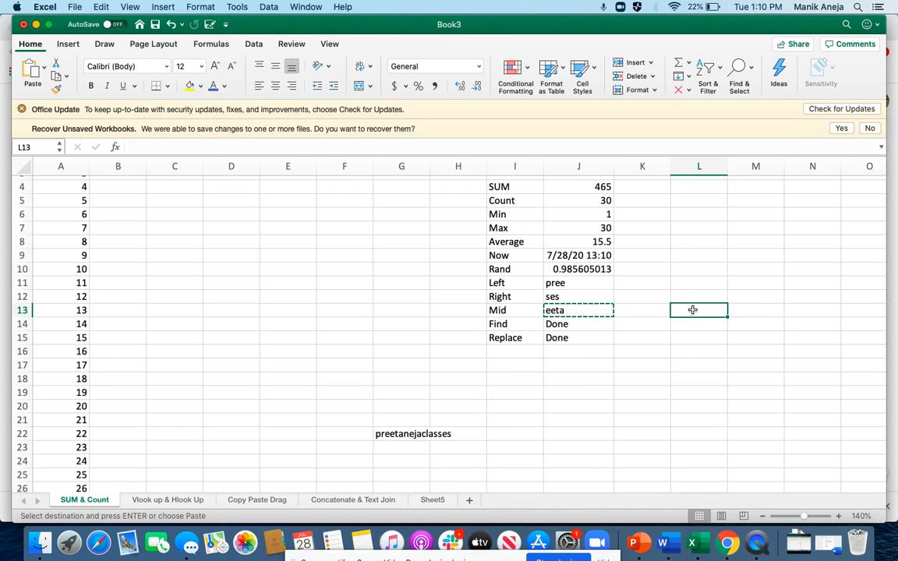
{"action": "key", "text": "super+v"}
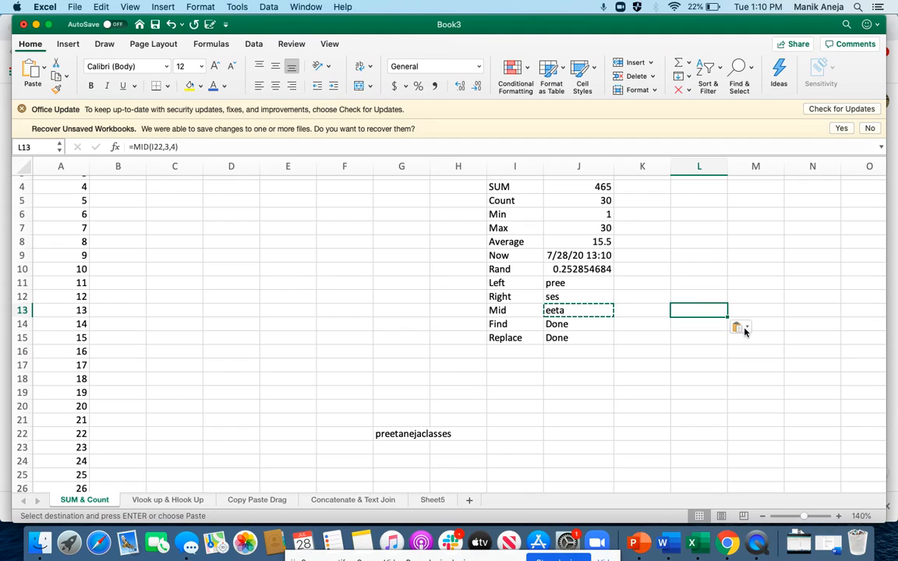
{"action": "left_click", "coordinate": [744, 330]}
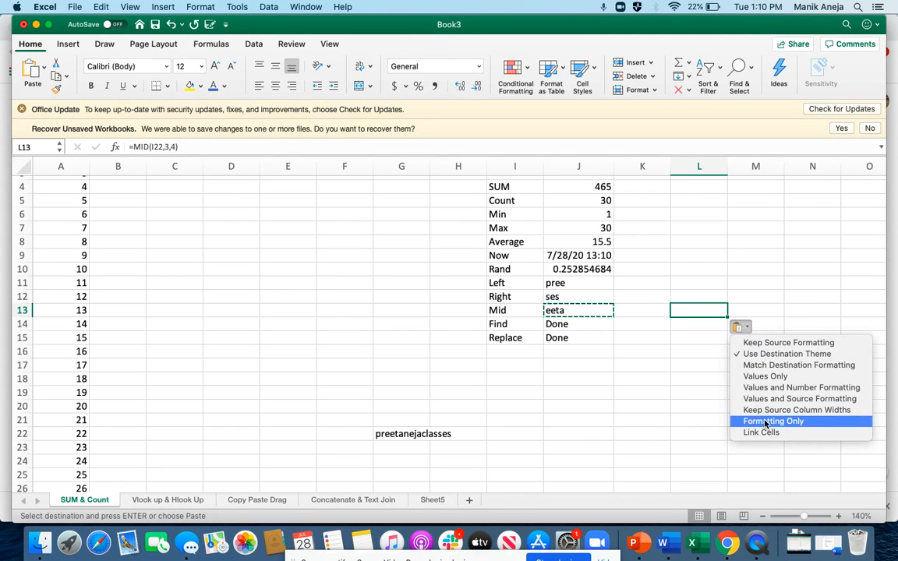
{"action": "left_click", "coordinate": [788, 378]}
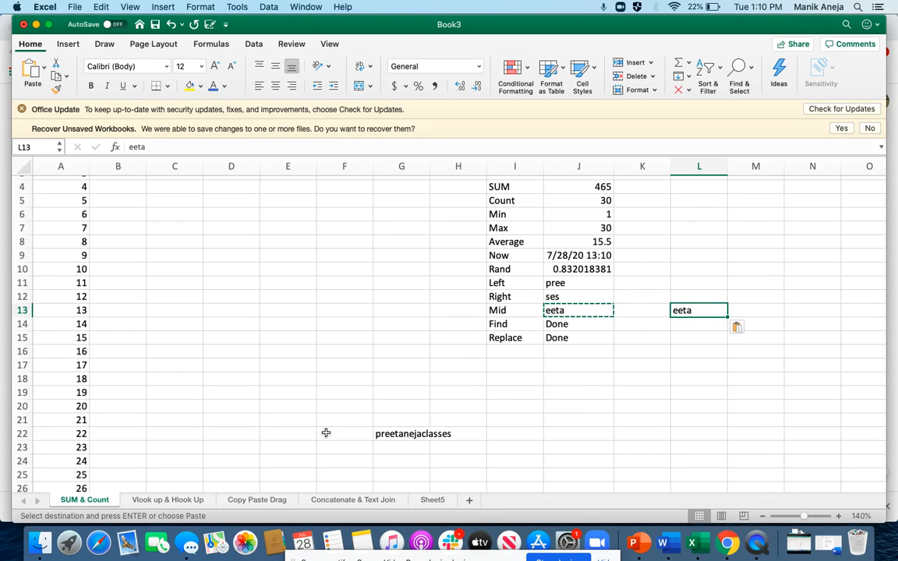
Open the Vlook up & Hlook Up sheet and examine the names listed in column A of the table.
{"action": "left_click", "coordinate": [175, 500]}
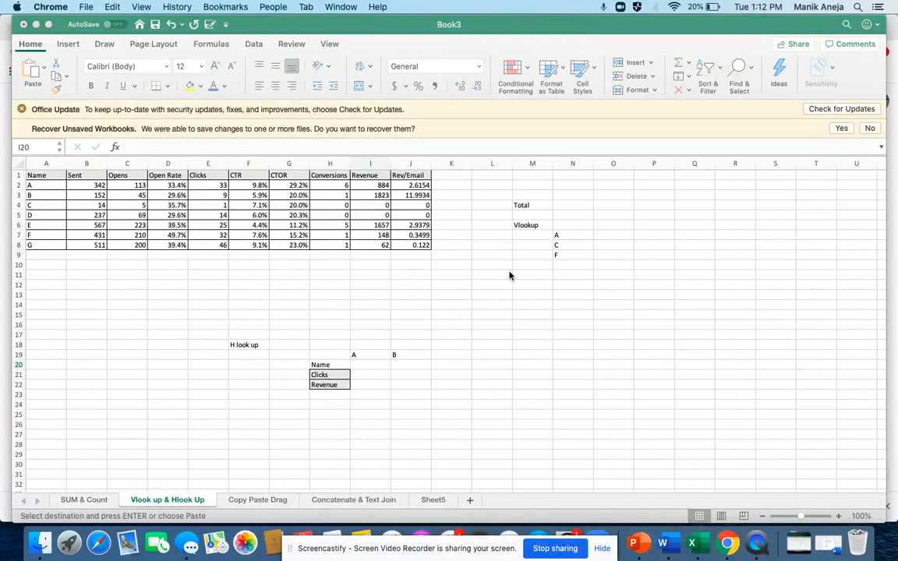
{"action": "left_click", "coordinate": [45, 177]}
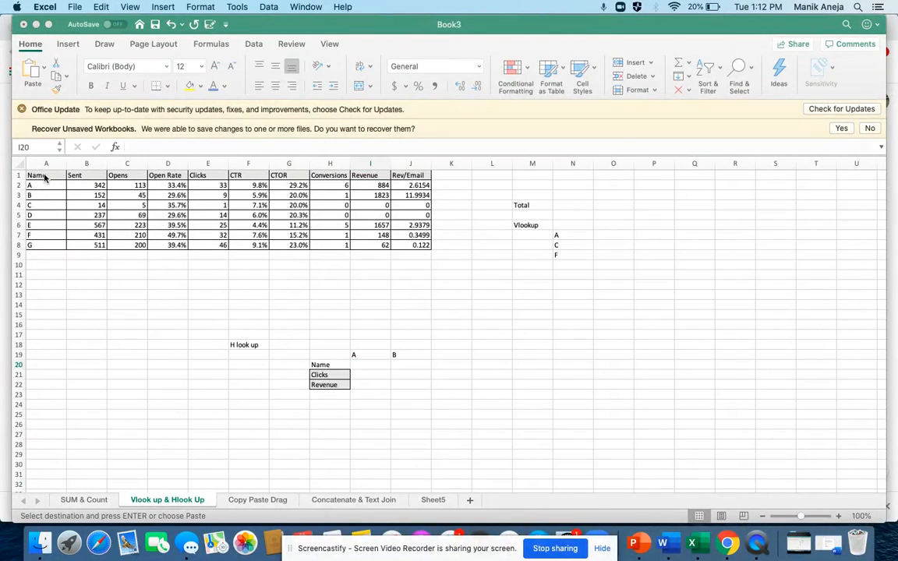
{"action": "left_click", "coordinate": [44, 176]}
{"action": "key", "text": "Down"}
{"action": "key", "text": "Down"}
{"action": "key", "text": "Down"}
{"action": "key", "text": "Down"}
{"action": "key", "text": "Down"}
{"action": "key", "text": "Down"}
{"action": "key", "text": "Down"}
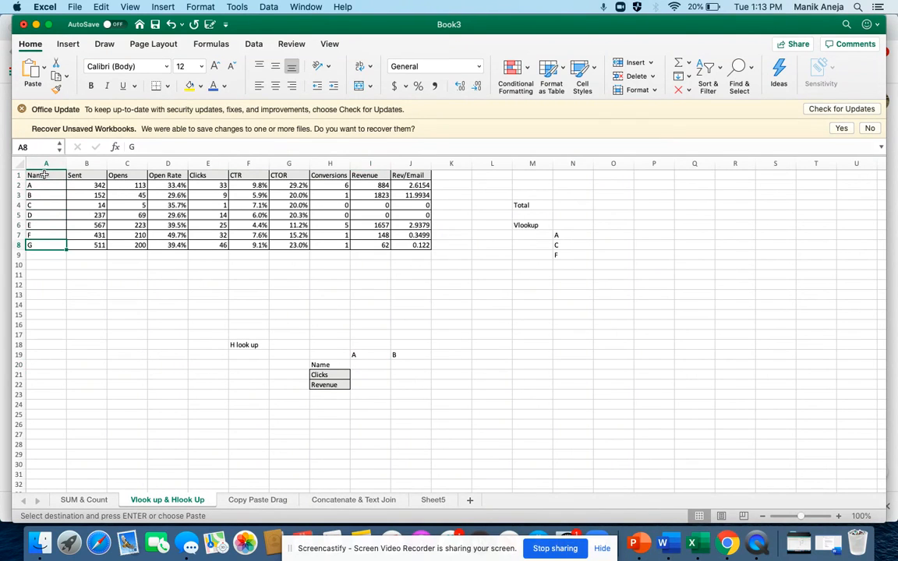
Examine the table's column headings in row 1 from the Name column across to Rev/Email.
{"action": "key", "text": "Up"}
{"action": "key", "text": "Up"}
{"action": "key", "text": "Up"}
{"action": "key", "text": "Up"}
{"action": "key", "text": "Up"}
{"action": "key", "text": "Up"}
{"action": "key", "text": "Right"}
{"action": "key", "text": "Right"}
{"action": "key", "text": "Right"}
{"action": "key", "text": "Right"}
{"action": "key", "text": "Right"}
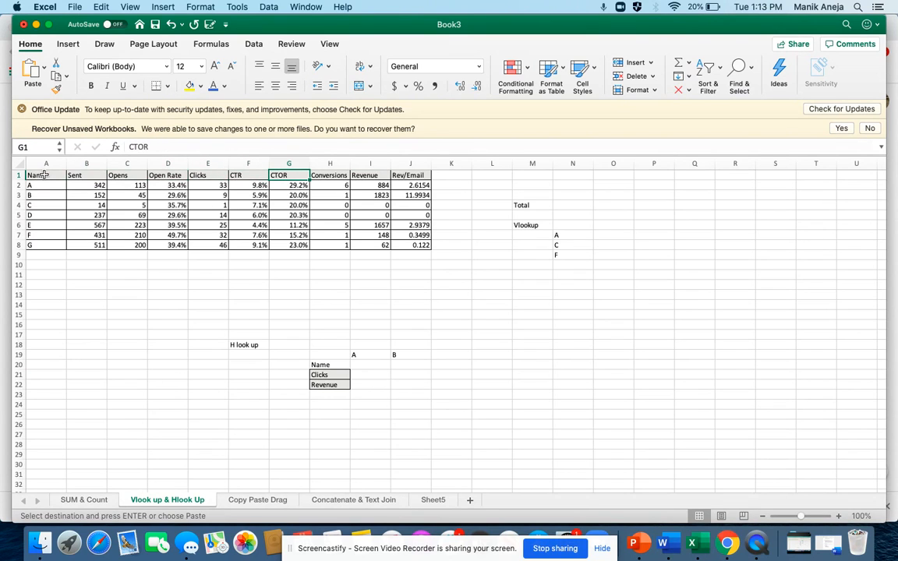
{"action": "key", "text": "Right"}
{"action": "key", "text": "Right"}
{"action": "key", "text": "Right"}
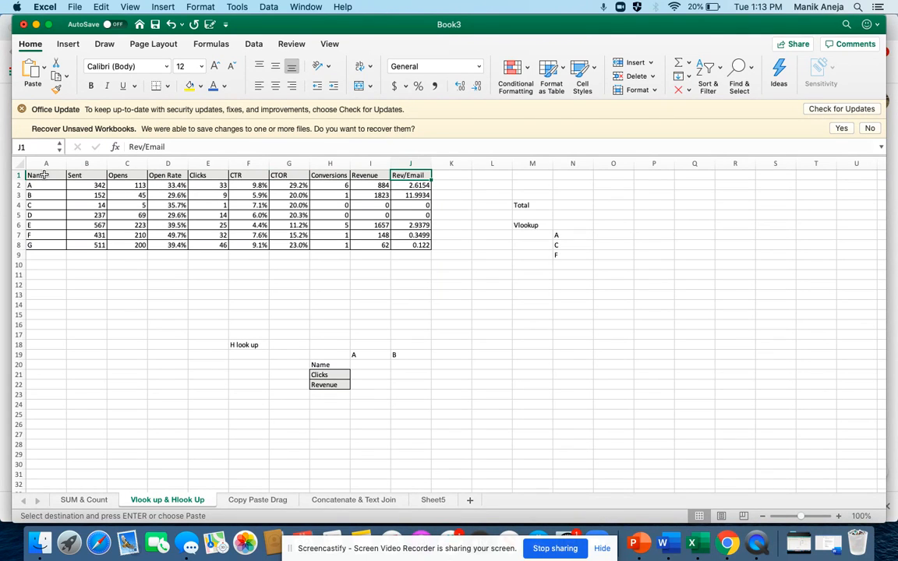
Enter the heading Opens in cell O6 of the Vlookup area, above the cells beside A, C and F.
{"action": "key", "text": "Down"}
{"action": "key", "text": "Down"}
{"action": "key", "text": "Down"}
{"action": "key", "text": "Right"}
{"action": "key", "text": "Down"}
{"action": "key", "text": "Down"}
{"action": "key", "text": "Down"}
{"action": "key", "text": "Right"}
{"action": "key", "text": "Left"}
{"action": "key", "text": "Right"}
{"action": "key", "text": "Right"}
{"action": "key", "text": "Right"}
{"action": "key", "text": "Down"}
{"action": "key", "text": "Down"}
{"action": "key", "text": "Up"}
{"action": "key", "text": "Up"}
{"action": "key", "text": "Right"}
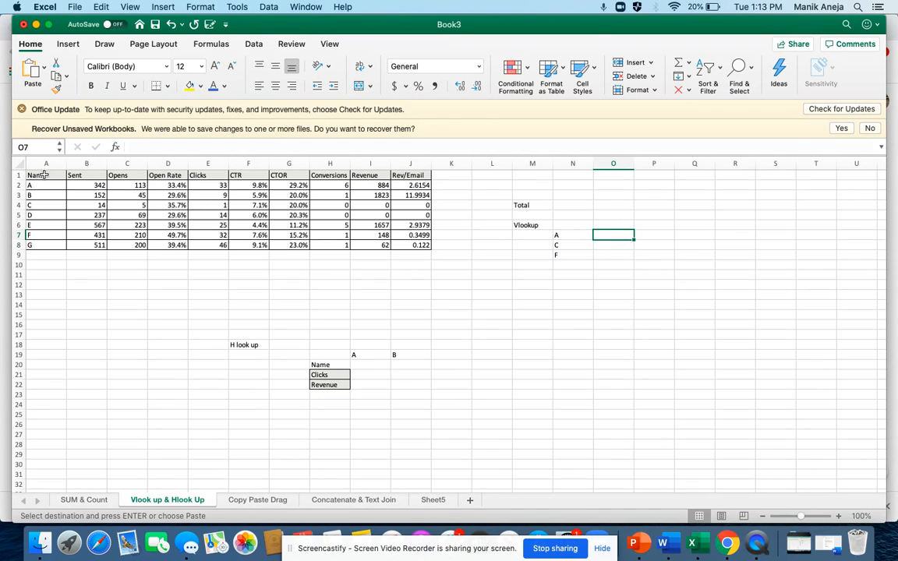
{"action": "key", "text": "Up"}
{"action": "type", "text": "Opens"}
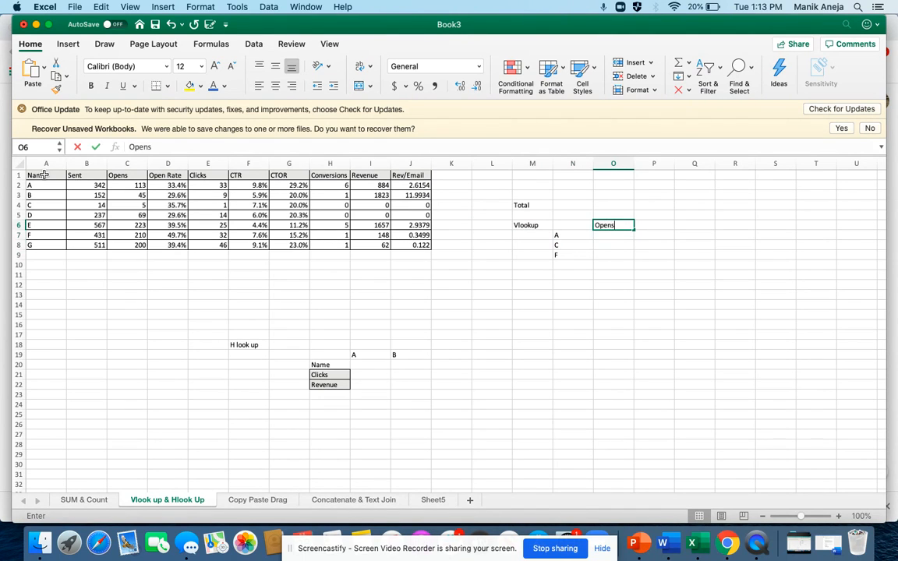
{"action": "key", "text": "Return"}
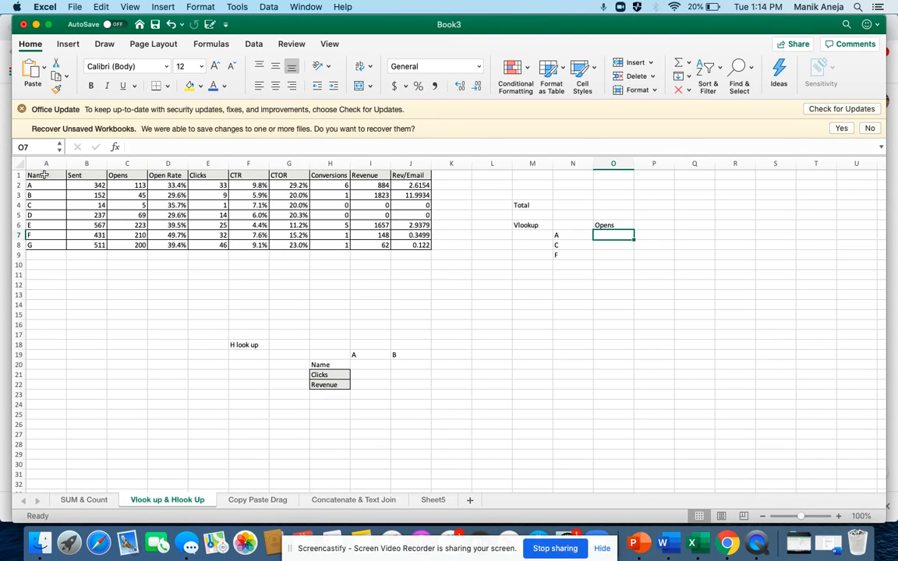
Enter =VLOOKUP(N7,A1:J8,3,FALSE) in O7 to look up the Opens figure for name A with an exact match.
{"action": "type", "text": "=vl"}
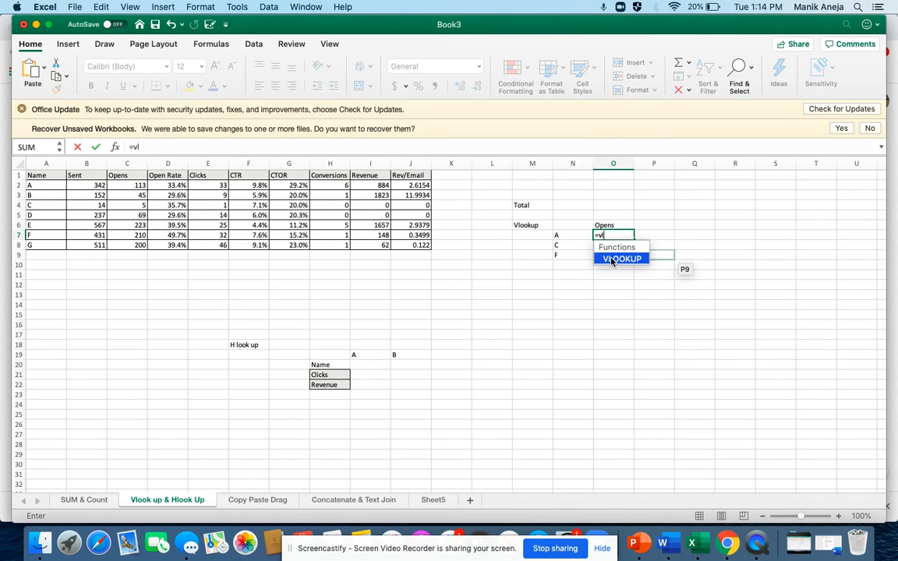
{"action": "double_click", "coordinate": [621, 259]}
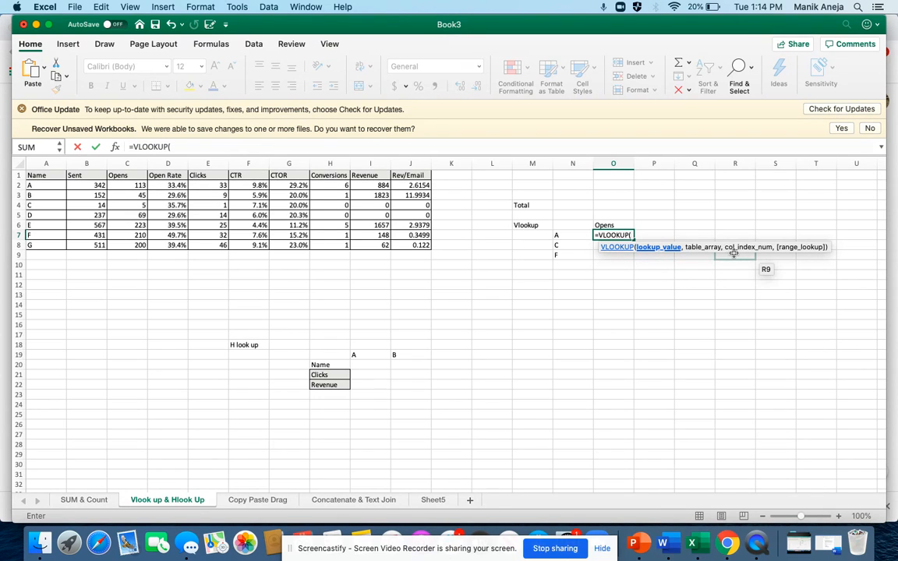
{"action": "left_click", "coordinate": [584, 238]}
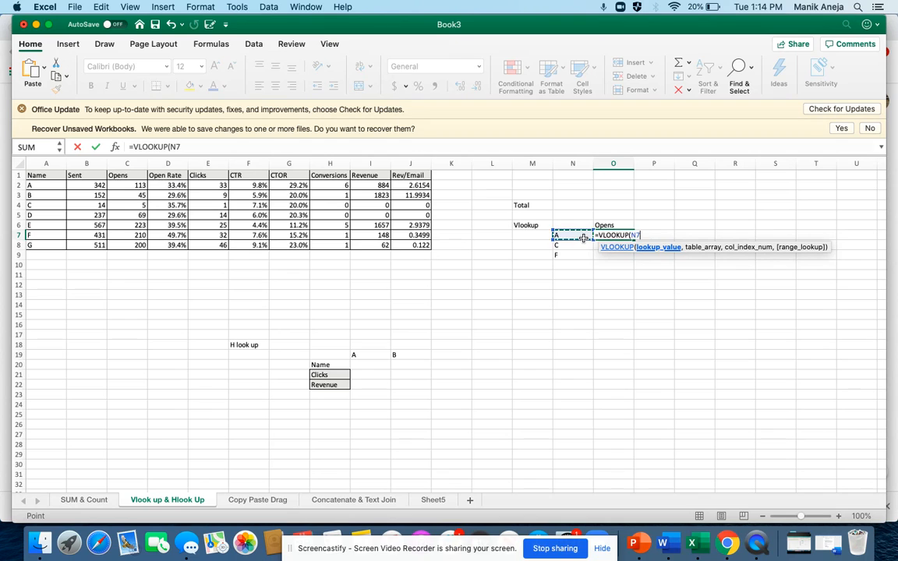
{"action": "type", "text": ","}
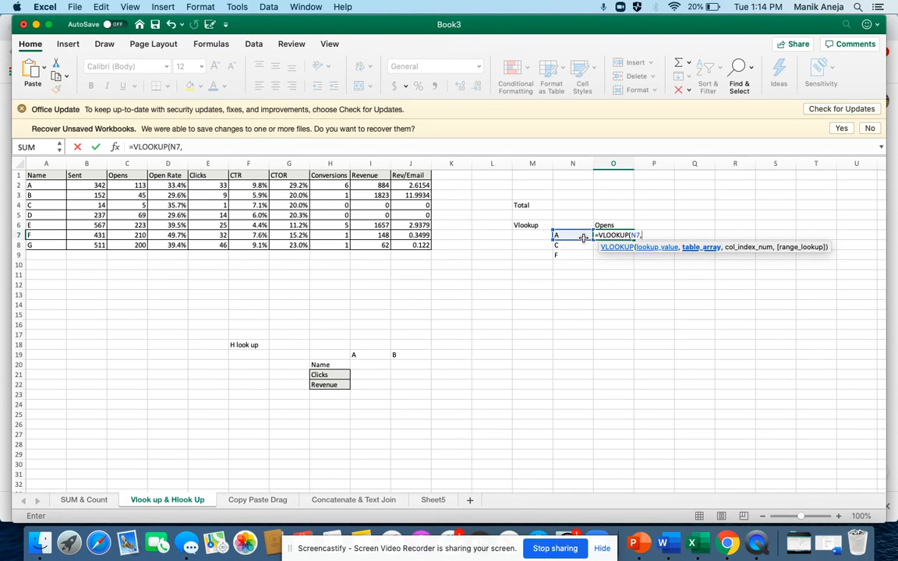
{"action": "left_click", "coordinate": [54, 175]}
{"action": "key", "text": "super+shift+Down"}
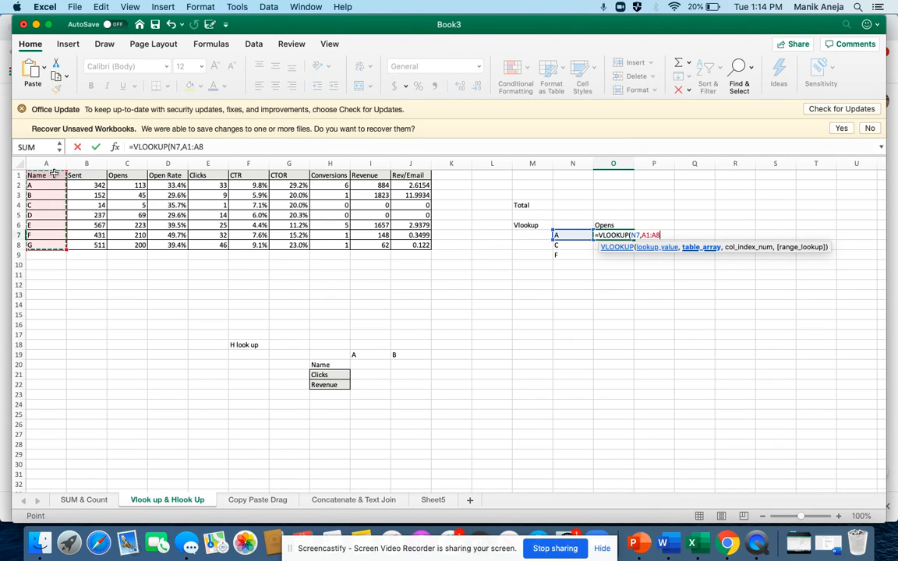
{"action": "key", "text": "super+shift+Right"}
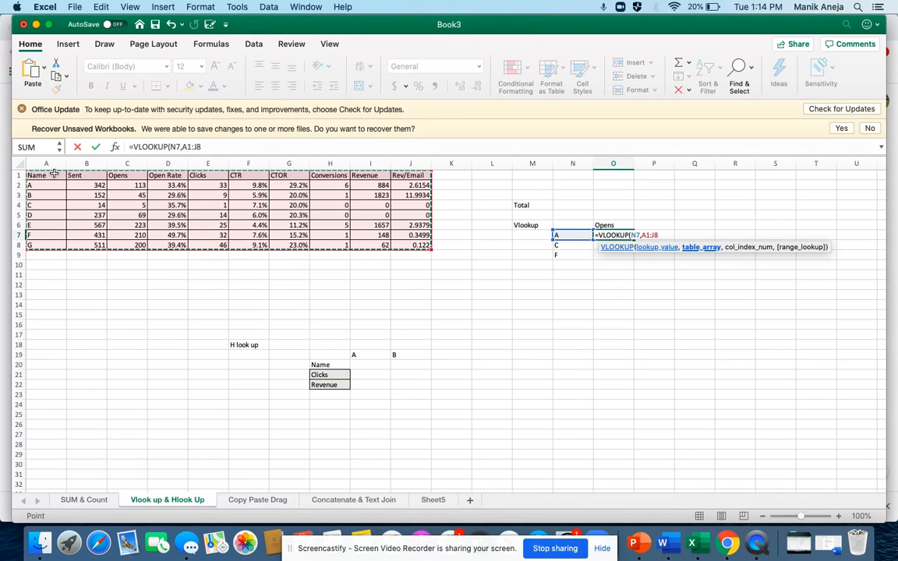
{"action": "type", "text": ","}
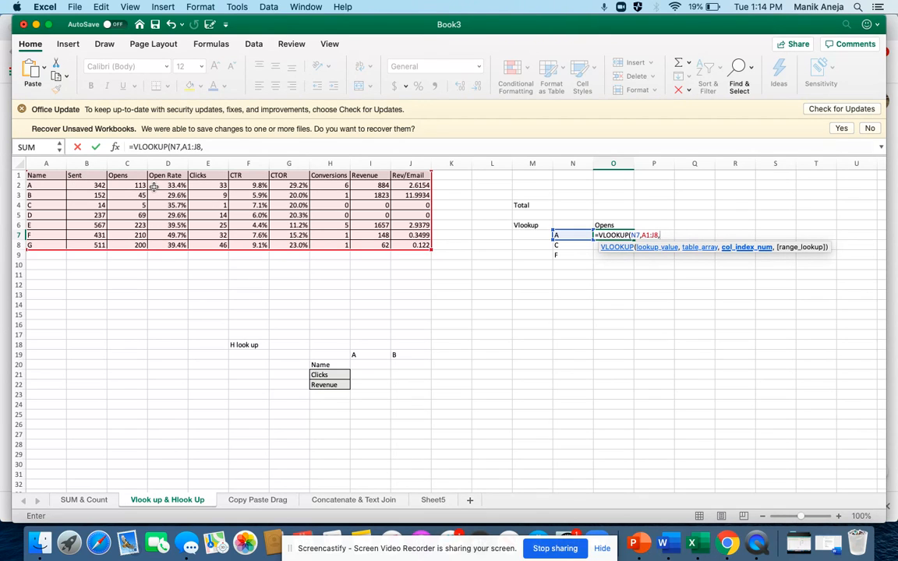
{"action": "type", "text": "3,"}
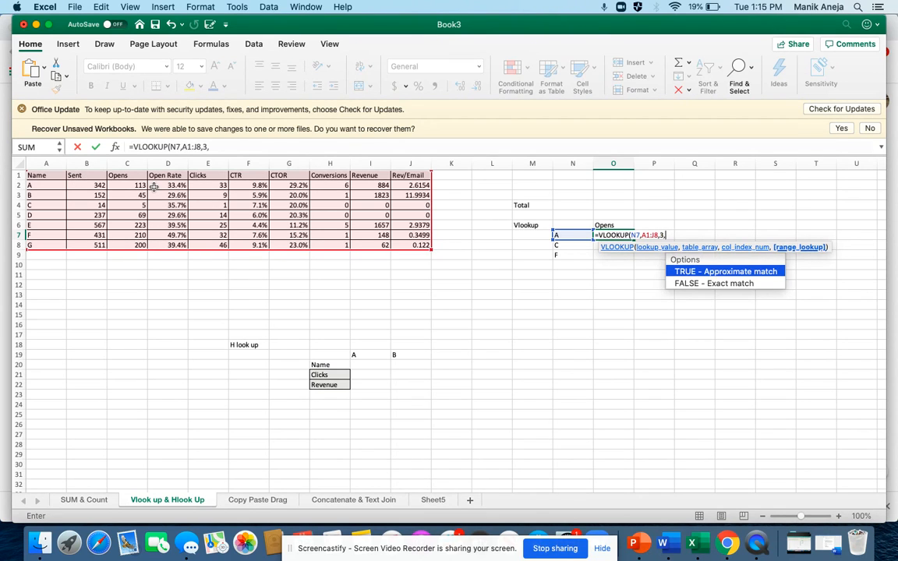
{"action": "double_click", "coordinate": [724, 284]}
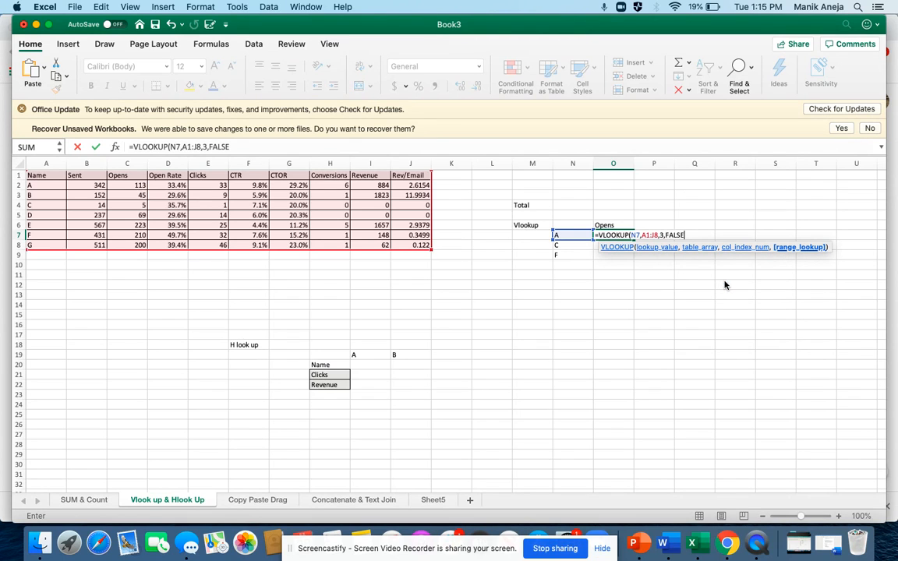
{"action": "type", "text": ")"}
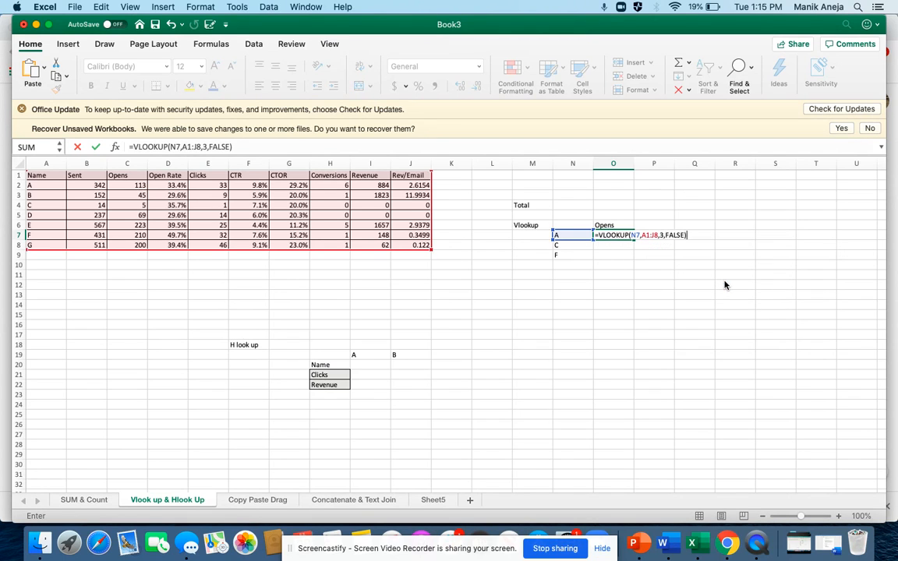
{"action": "key", "text": "Return"}
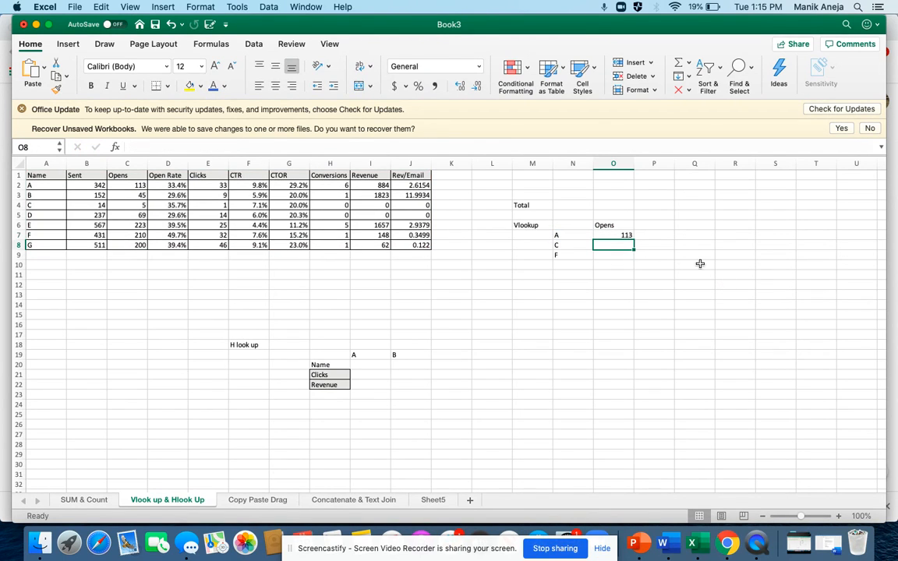
Fill the VLOOKUP formula from O7 down to O9 for names C and F, and deselect the range.
{"action": "left_click", "coordinate": [625, 235]}
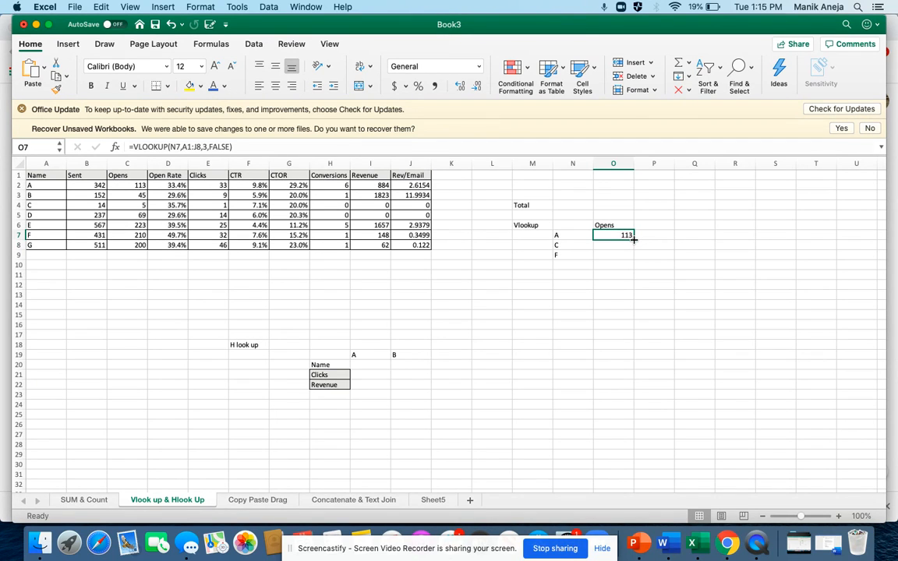
{"action": "left_click_drag", "start_coordinate": [633, 239], "coordinate": [634, 240]}
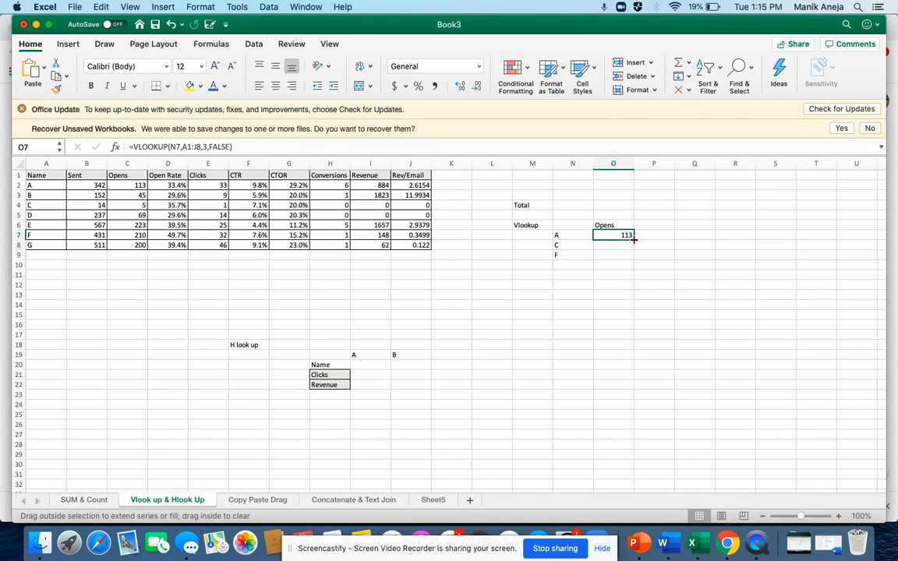
{"action": "left_click_drag", "start_coordinate": [634, 239], "coordinate": [633, 240]}
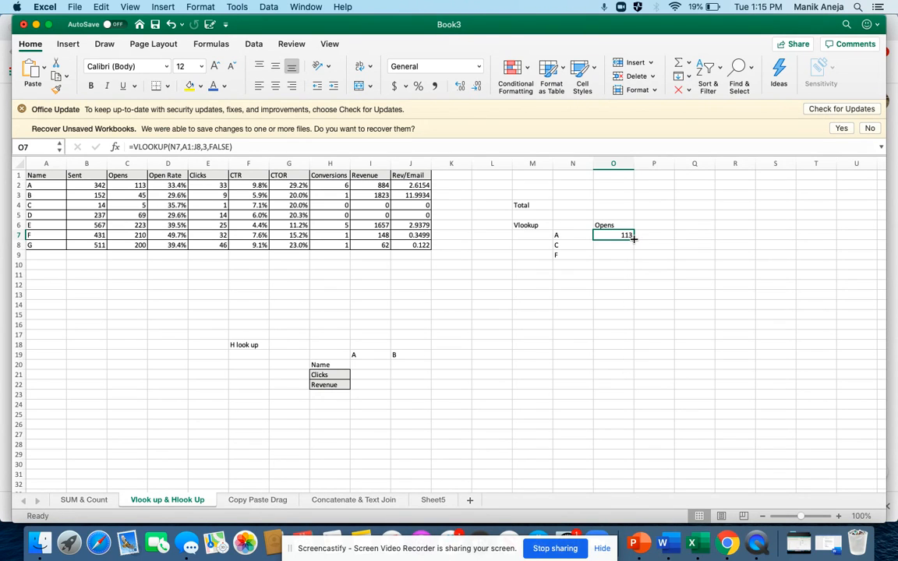
{"action": "left_click_drag", "start_coordinate": [634, 240], "coordinate": [634, 239]}
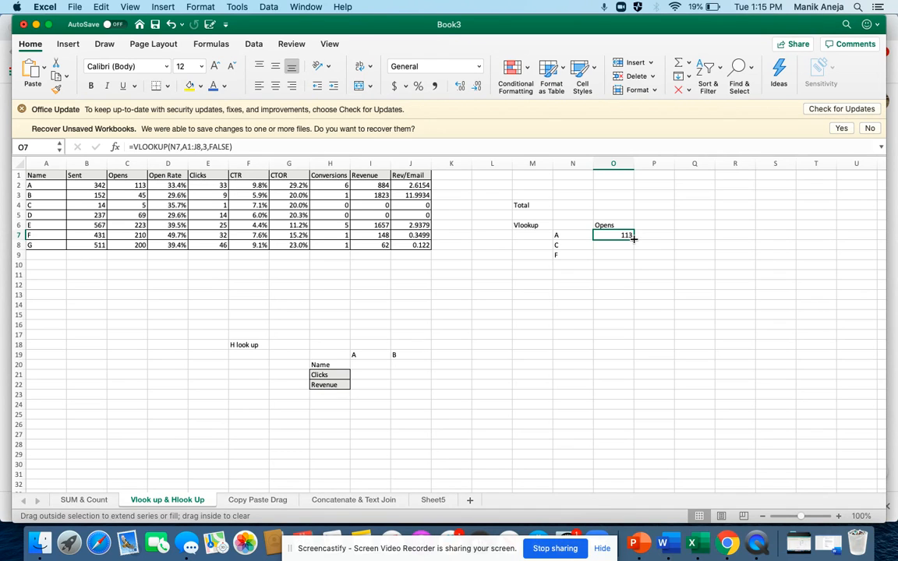
{"action": "left_click_drag", "start_coordinate": [634, 240], "coordinate": [634, 256]}
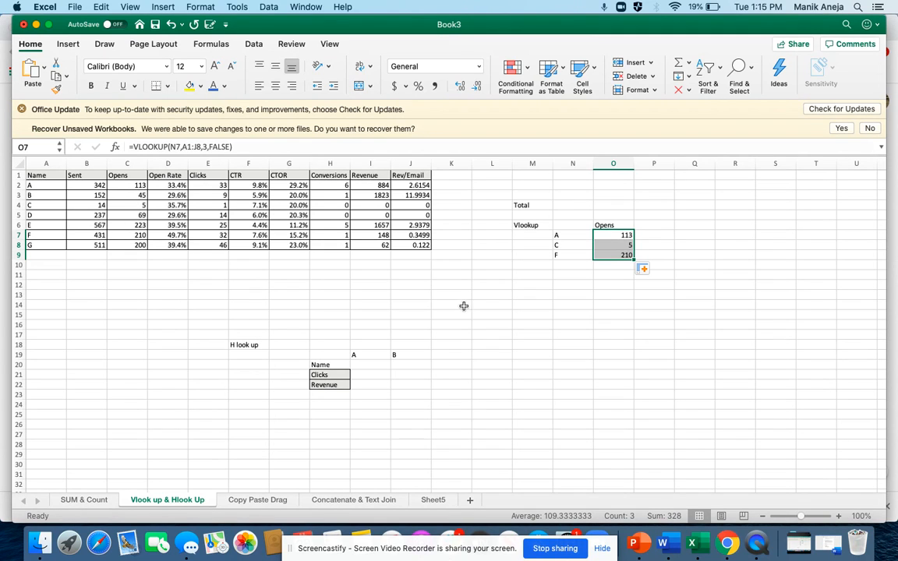
{"action": "left_click", "coordinate": [528, 313]}
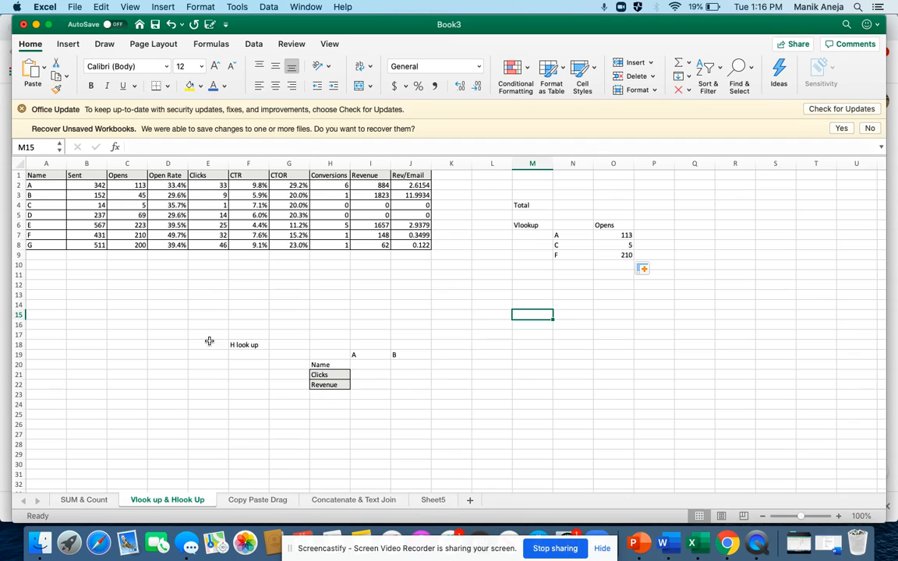
Enter =HLOOKUP(H20,A1:J8,2,TRUE) in I20 to look up the Name heading in the data table's second row with an approximate match.
{"action": "left_click", "coordinate": [367, 366]}
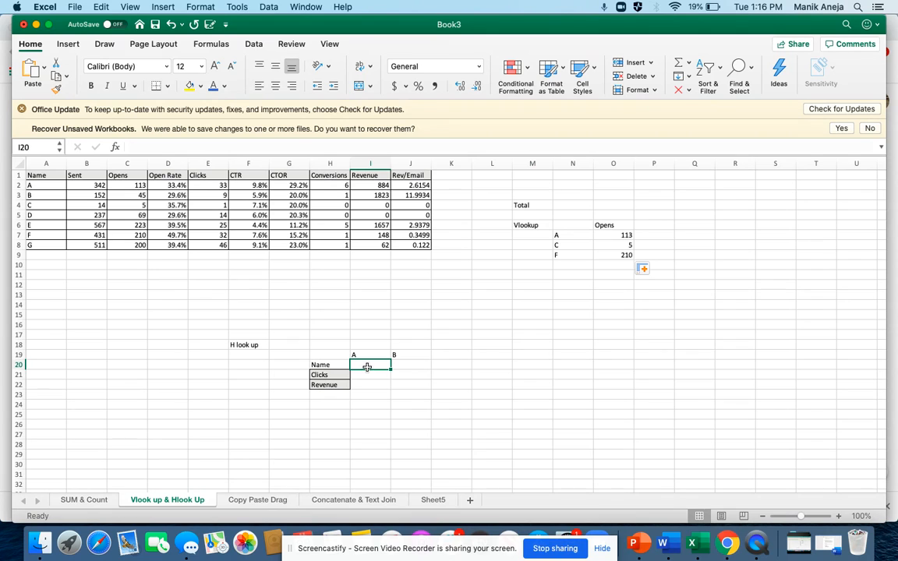
{"action": "type", "text": "=h;"}
{"action": "key", "text": "BackSpace"}
{"action": "type", "text": "l"}
{"action": "double_click", "coordinate": [380, 389]}
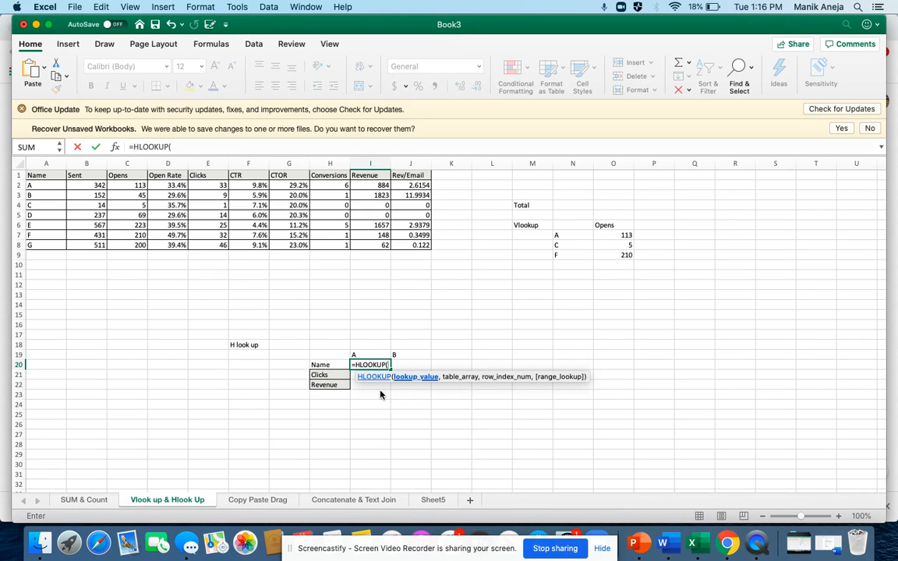
{"action": "left_click", "coordinate": [331, 365]}
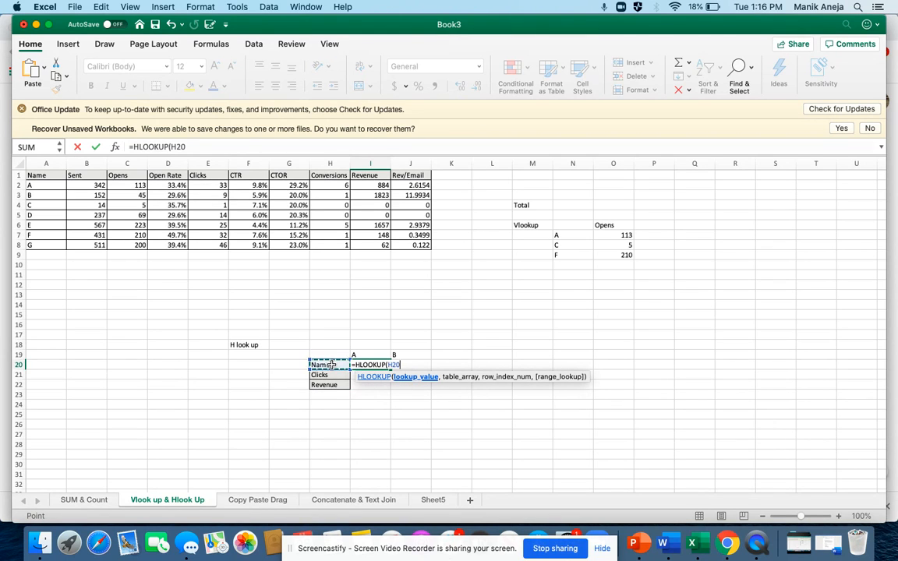
{"action": "type", "text": ","}
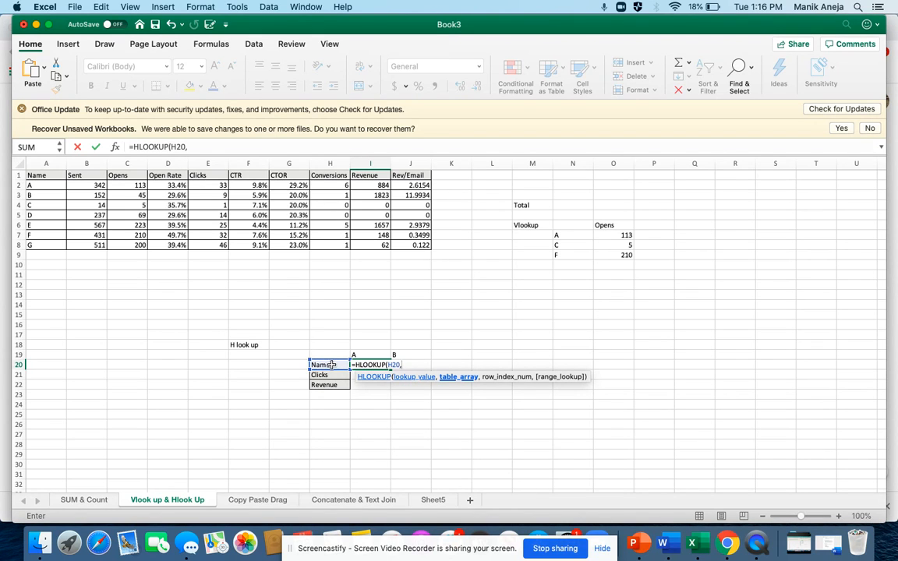
{"action": "left_click", "coordinate": [48, 174]}
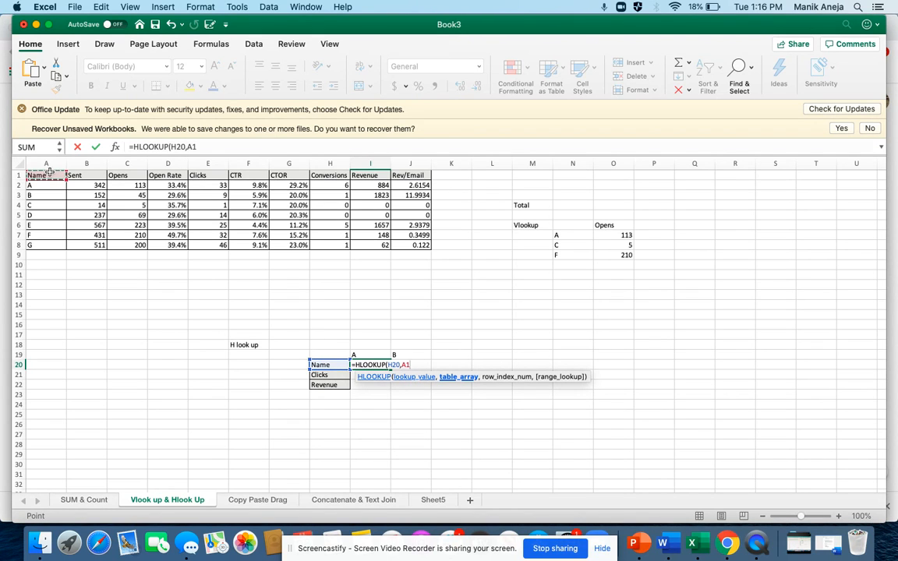
{"action": "key", "text": "shift+super+Down"}
{"action": "key", "text": "shift+super+Right"}
{"action": "type", "text": ","}
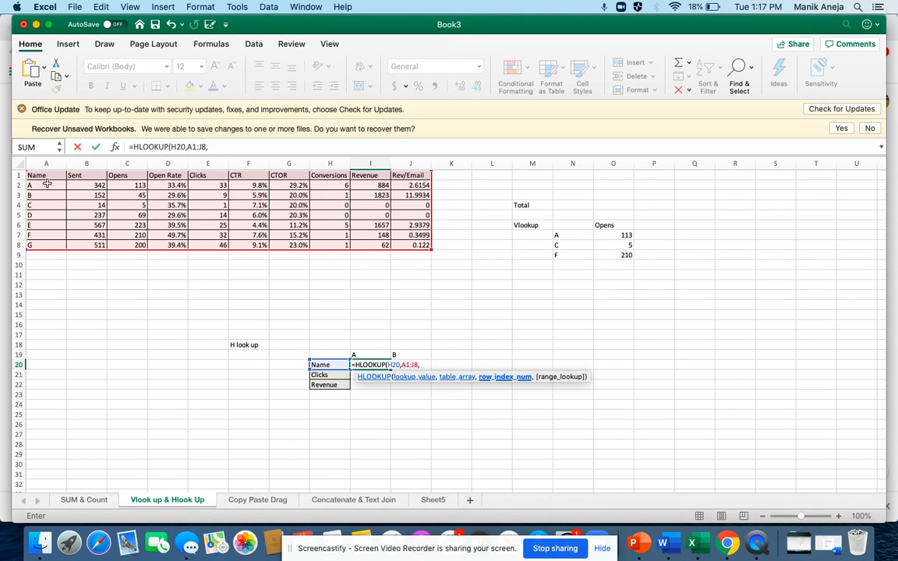
{"action": "type", "text": "2,"}
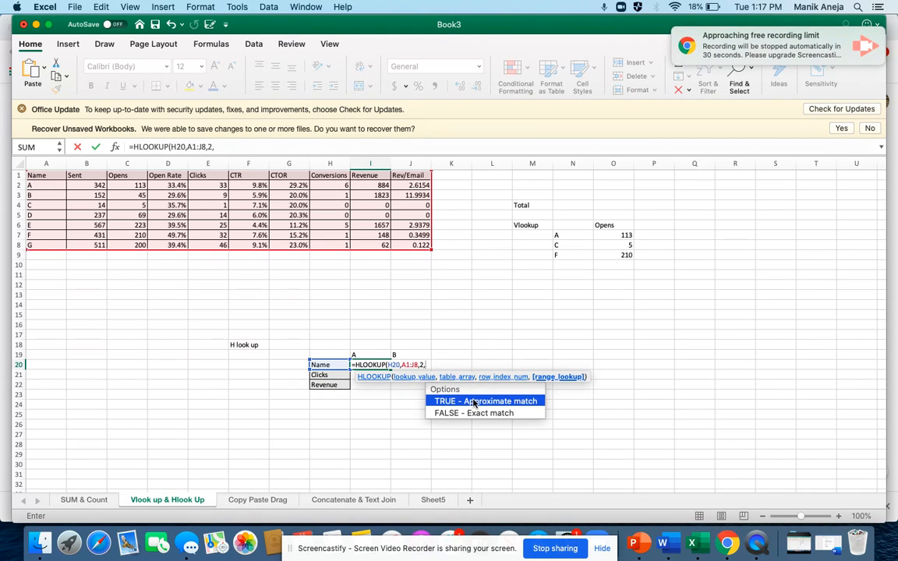
{"action": "double_click", "coordinate": [474, 403]}
{"action": "type", "text": ")"}
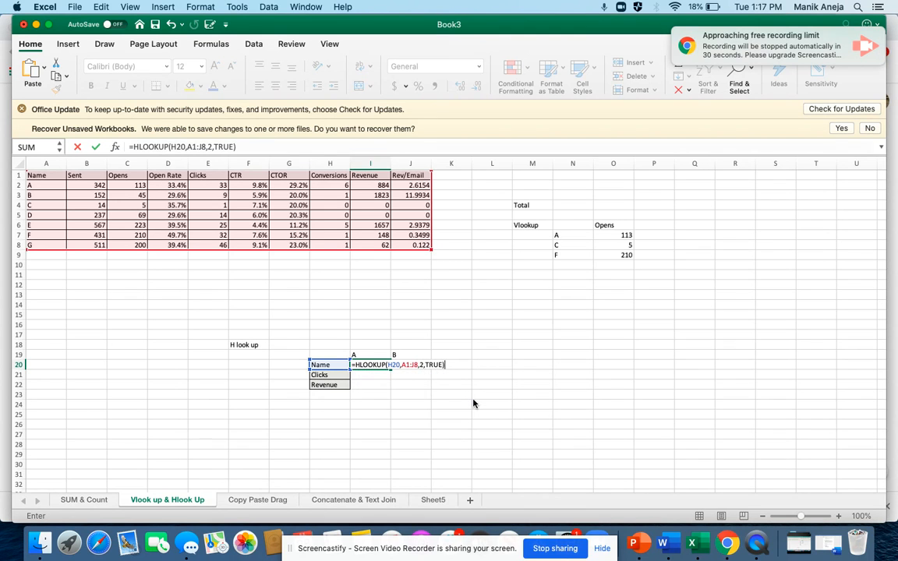
{"action": "key", "text": "Return"}
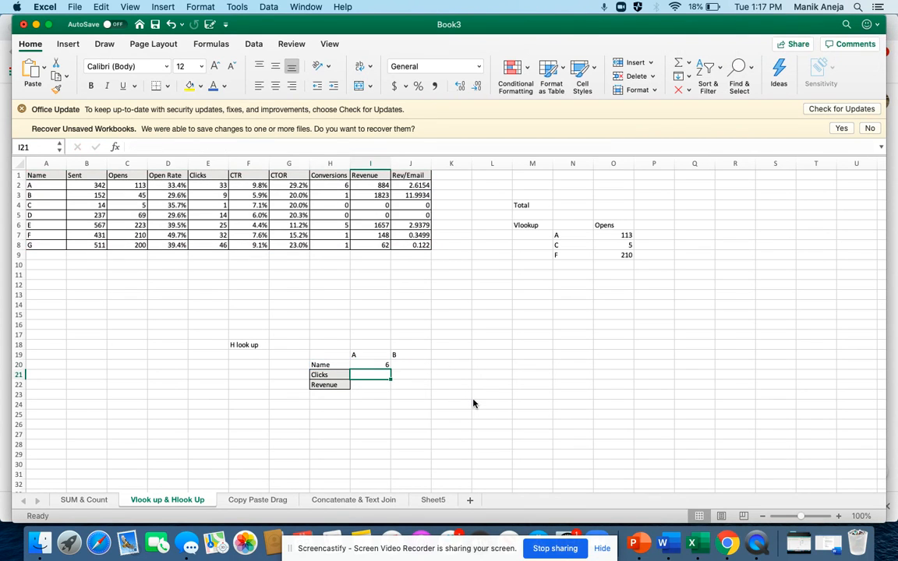
Try filling the HLOOKUP formula from I20 down to I22, and clear the filled cells I21 and I22.
{"action": "left_click", "coordinate": [379, 366]}
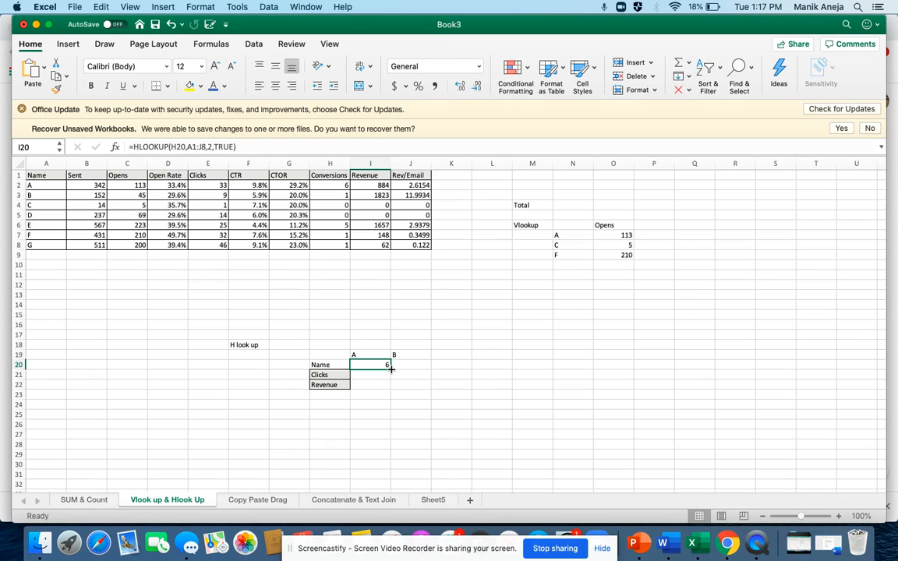
{"action": "left_click_drag", "start_coordinate": [391, 370], "coordinate": [389, 385]}
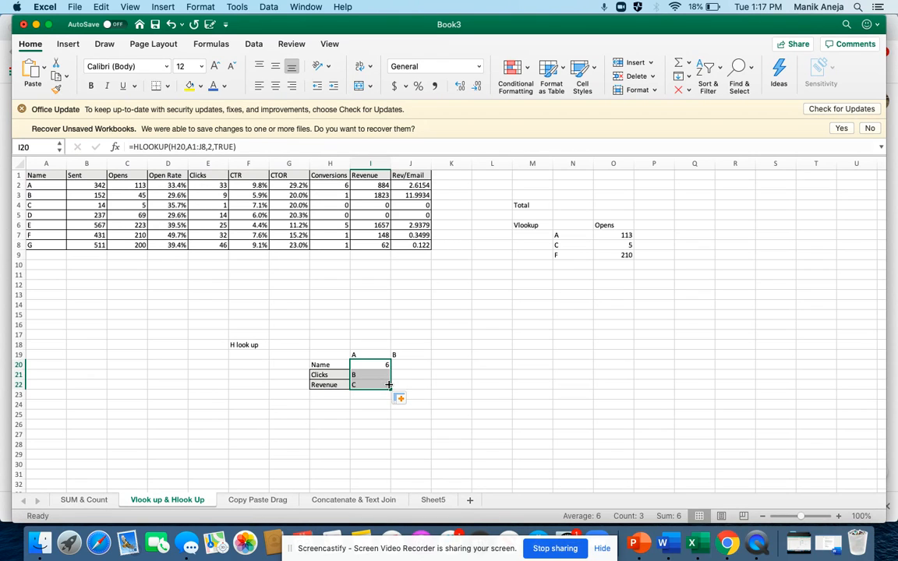
{"action": "left_click", "coordinate": [375, 376]}
{"action": "key", "text": "Delete"}
{"action": "left_click", "coordinate": [375, 382]}
{"action": "key", "text": "Delete"}
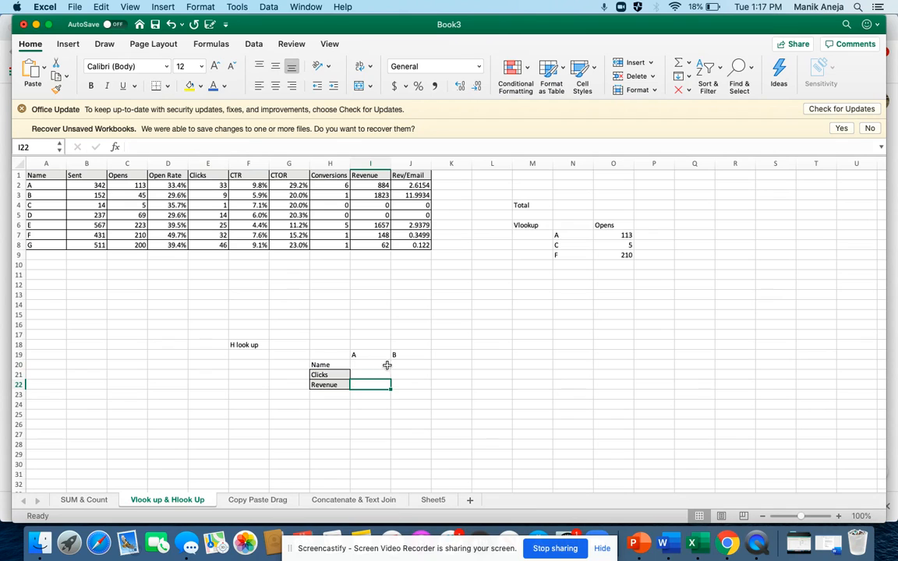
Try filling the HLOOKUP formula from I20 across to J20 under B, and check the copied formula.
{"action": "left_click", "coordinate": [387, 365]}
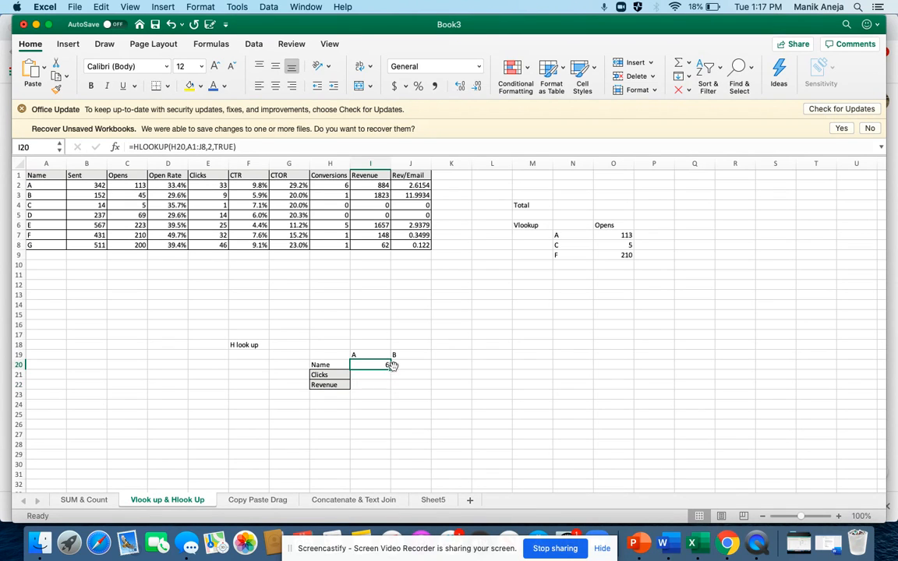
{"action": "left_click_drag", "start_coordinate": [391, 368], "coordinate": [421, 367]}
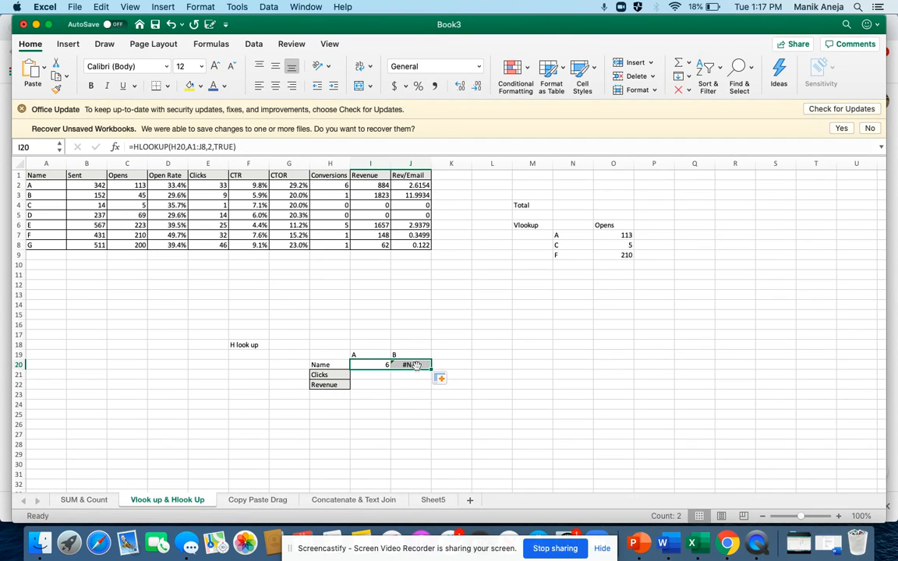
{"action": "left_click", "coordinate": [417, 365]}
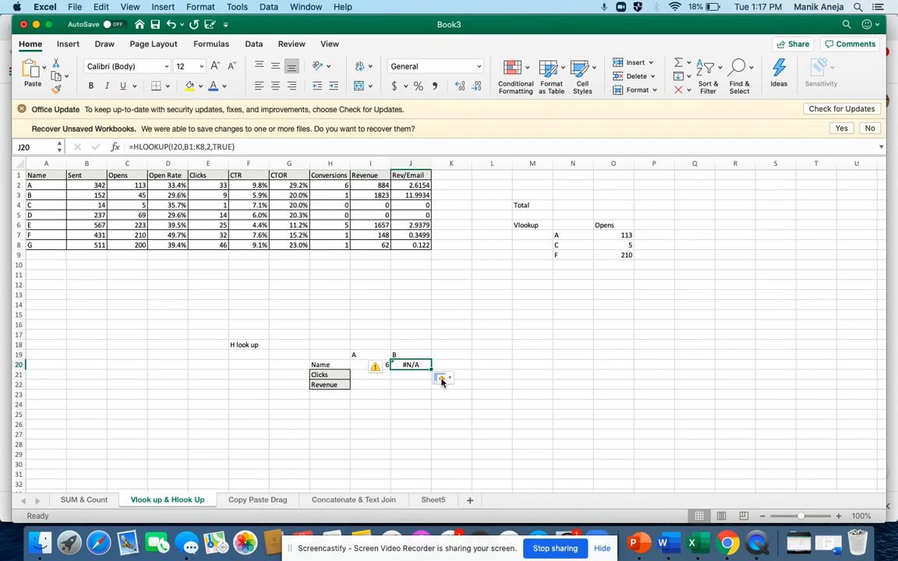
{"action": "left_click", "coordinate": [442, 378]}
{"action": "left_click", "coordinate": [513, 363]}
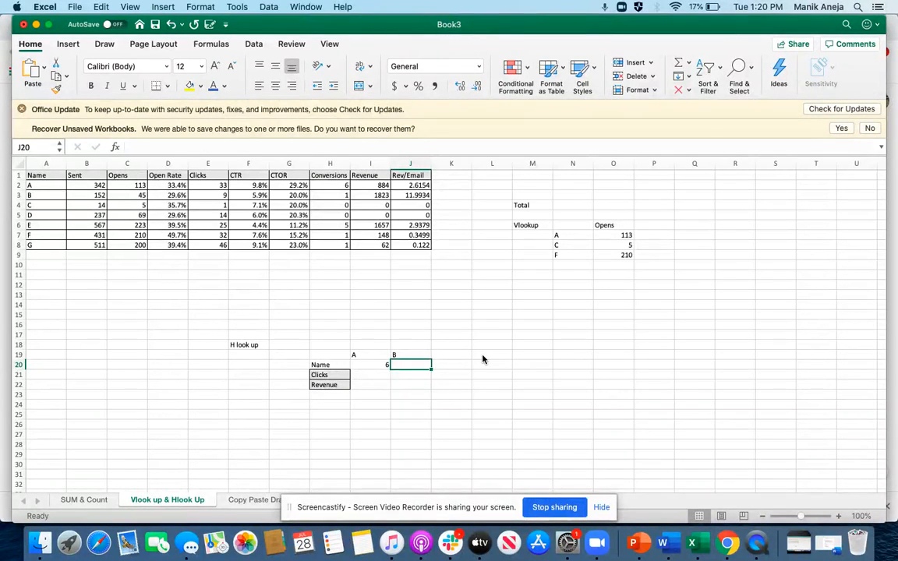
Move the screen-sharing bar clear of the sheet names and open the Copy Paste Drag sheet.
{"action": "left_click_drag", "start_coordinate": [410, 501], "coordinate": [412, 543]}
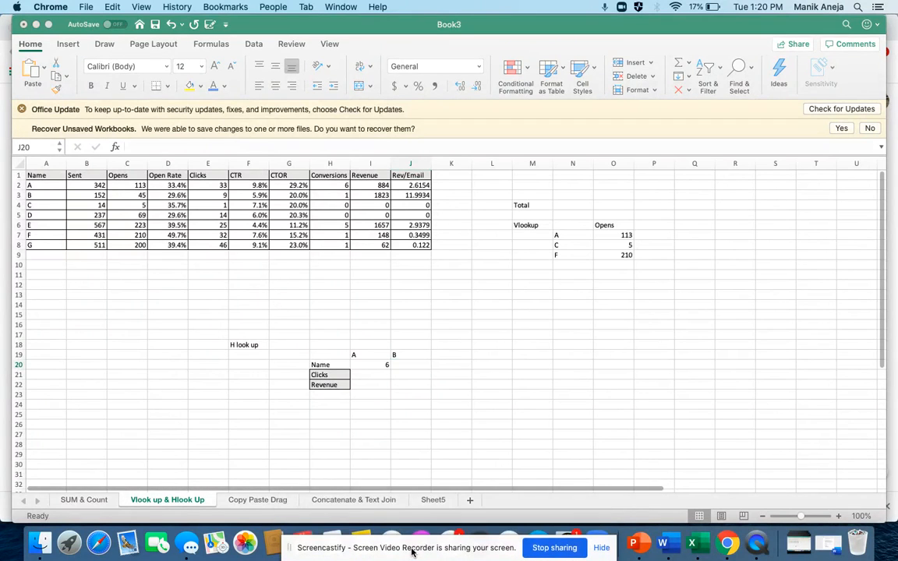
{"action": "left_click", "coordinate": [252, 505]}
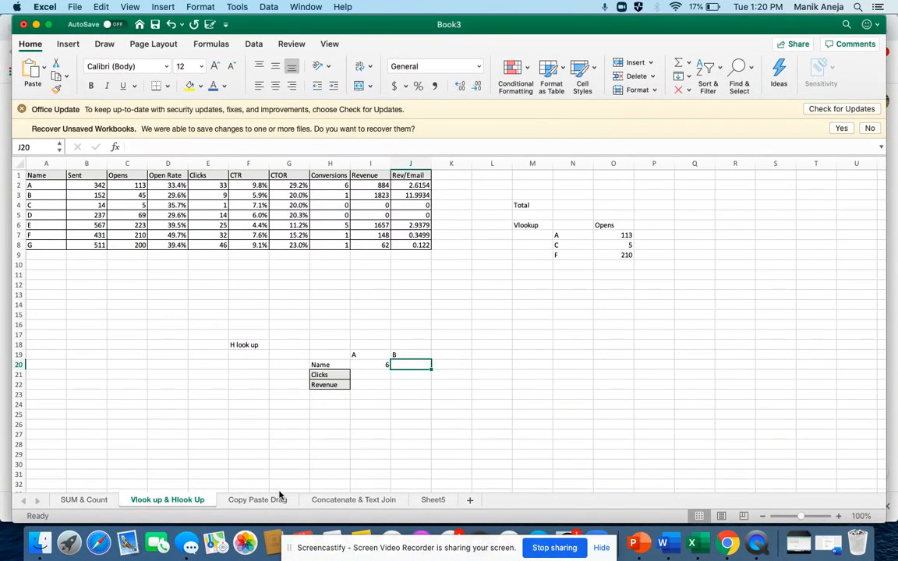
{"action": "left_click", "coordinate": [274, 501]}
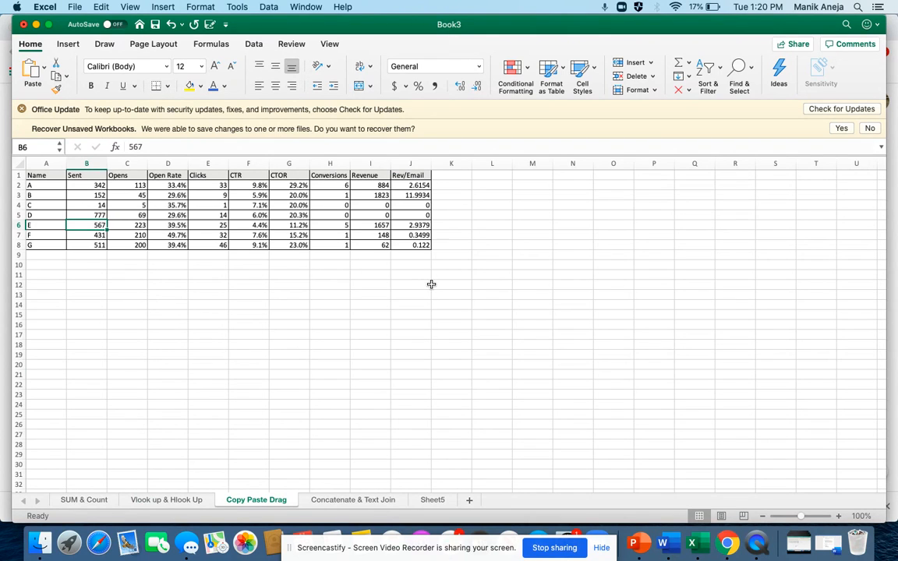
Copy the Sent value for name A from B2 into M12 and view the available paste options, keeping the default.
{"action": "key", "text": "Left"}
{"action": "key", "text": "ctrl+Up"}
{"action": "key", "text": "Down"}
{"action": "key", "text": "Right"}
{"action": "key", "text": "Right"}
{"action": "key", "text": "Left"}
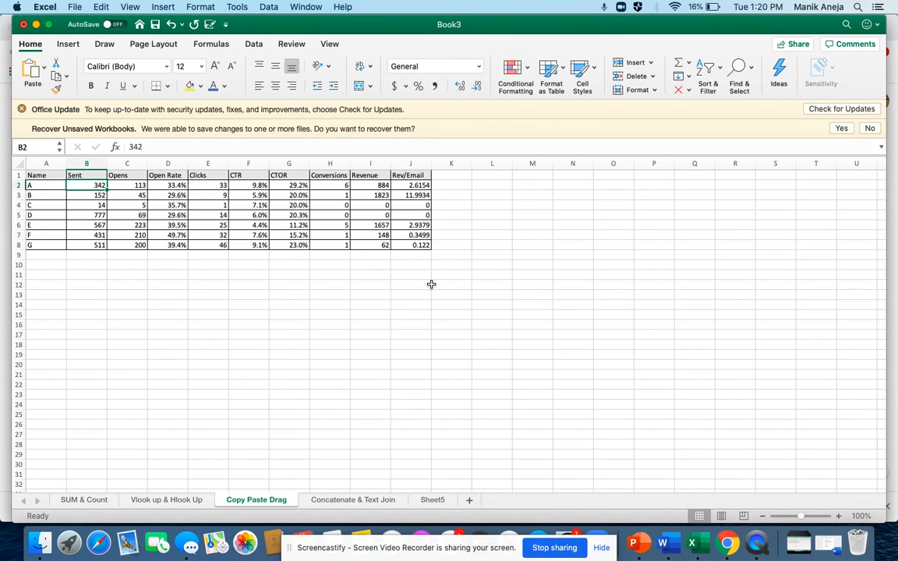
{"action": "key", "text": "super+c"}
{"action": "key", "text": "Down"}
{"action": "key", "text": "Down"}
{"action": "key", "text": "Down"}
{"action": "key", "text": "Down"}
{"action": "key", "text": "Down"}
{"action": "key", "text": "Down"}
{"action": "key", "text": "Down"}
{"action": "key", "text": "Down"}
{"action": "key", "text": "Down"}
{"action": "key", "text": "Down"}
{"action": "key", "text": "Right"}
{"action": "key", "text": "Right"}
{"action": "key", "text": "Right"}
{"action": "key", "text": "Right"}
{"action": "key", "text": "Right"}
{"action": "key", "text": "Right"}
{"action": "key", "text": "Right"}
{"action": "key", "text": "Right"}
{"action": "key", "text": "Right"}
{"action": "key", "text": "Right"}
{"action": "key", "text": "Right"}
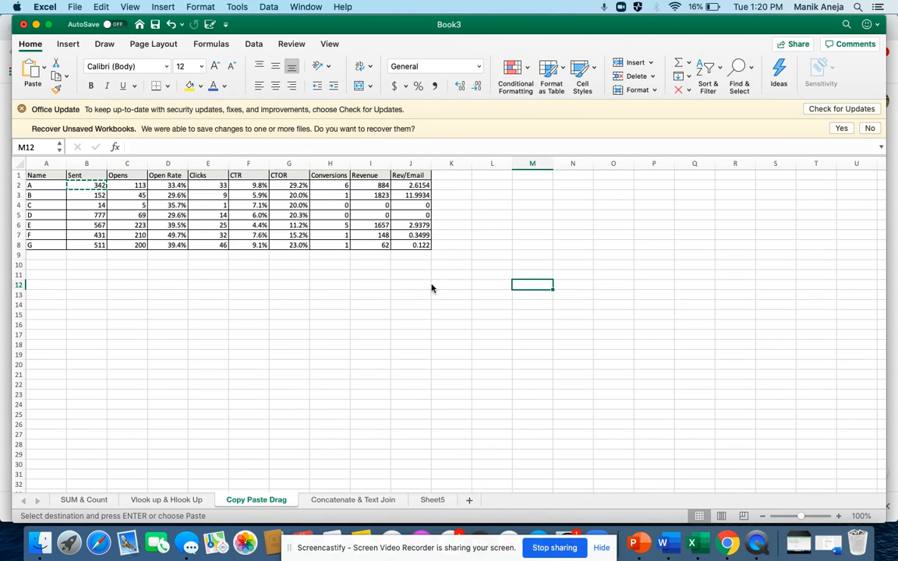
{"action": "key", "text": "super+v"}
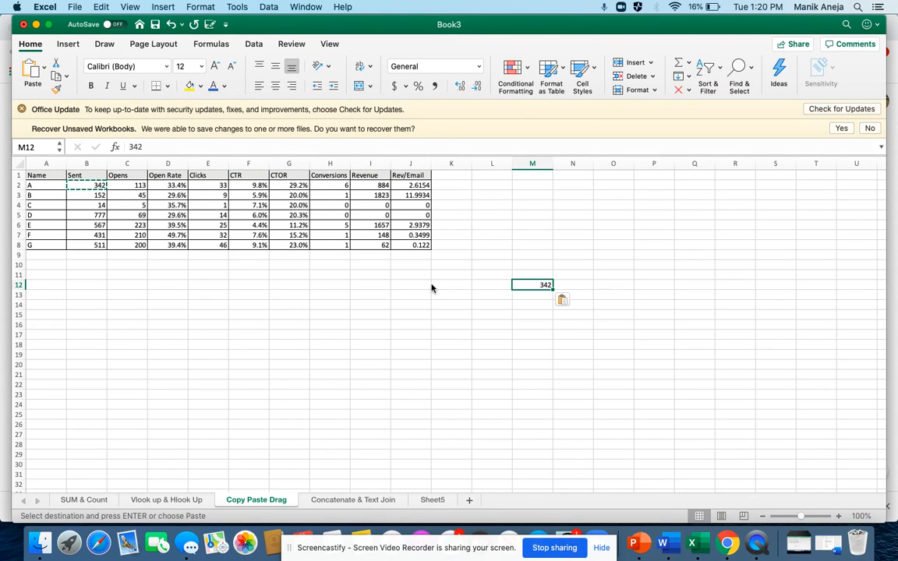
{"action": "left_click", "coordinate": [570, 302]}
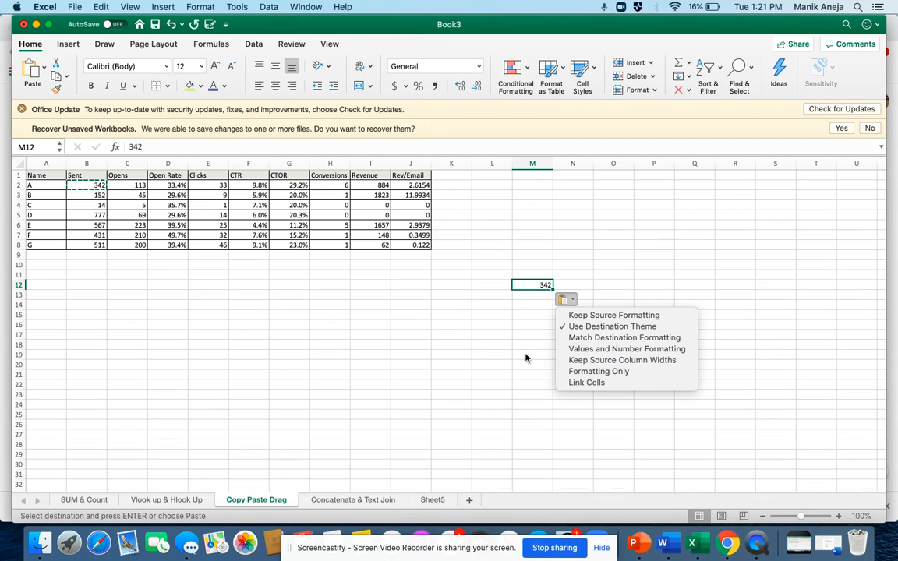
{"action": "left_click", "coordinate": [503, 350]}
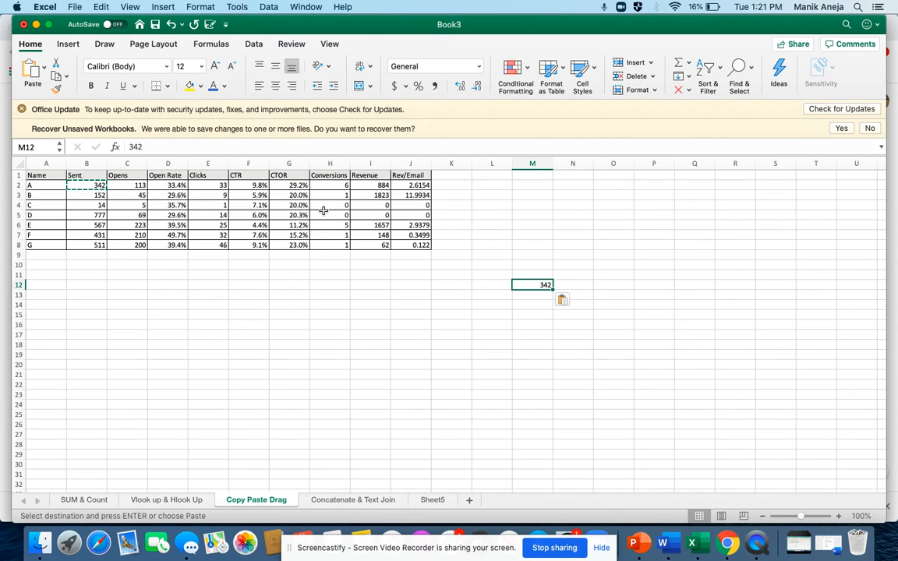
Select the names A to G in A2:A8 and fill them down the Name column to A18.
{"action": "left_click", "coordinate": [43, 185]}
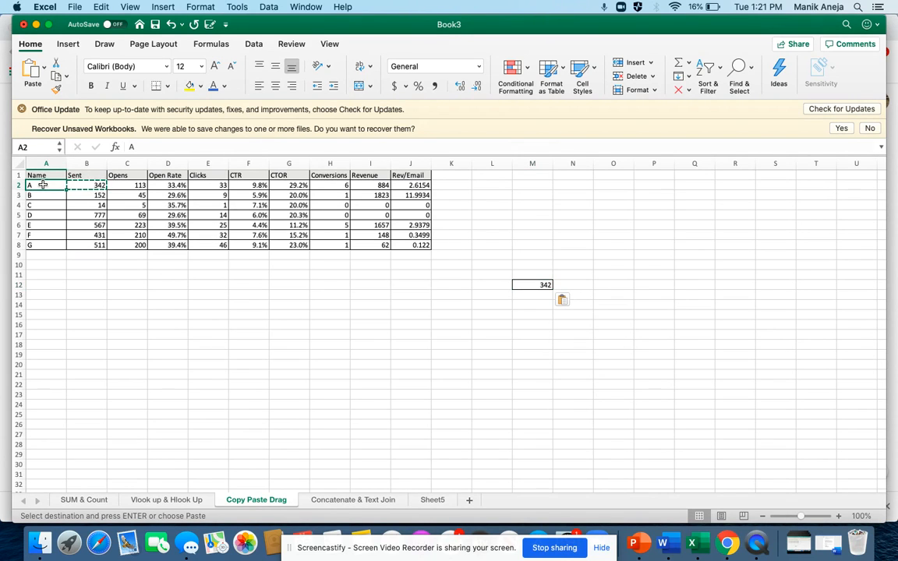
{"action": "key", "text": "shift+Down"}
{"action": "key", "text": "shift+Down"}
{"action": "key", "text": "shift+Down"}
{"action": "key", "text": "shift+Down"}
{"action": "key", "text": "shift+Down"}
{"action": "key", "text": "shift+Down"}
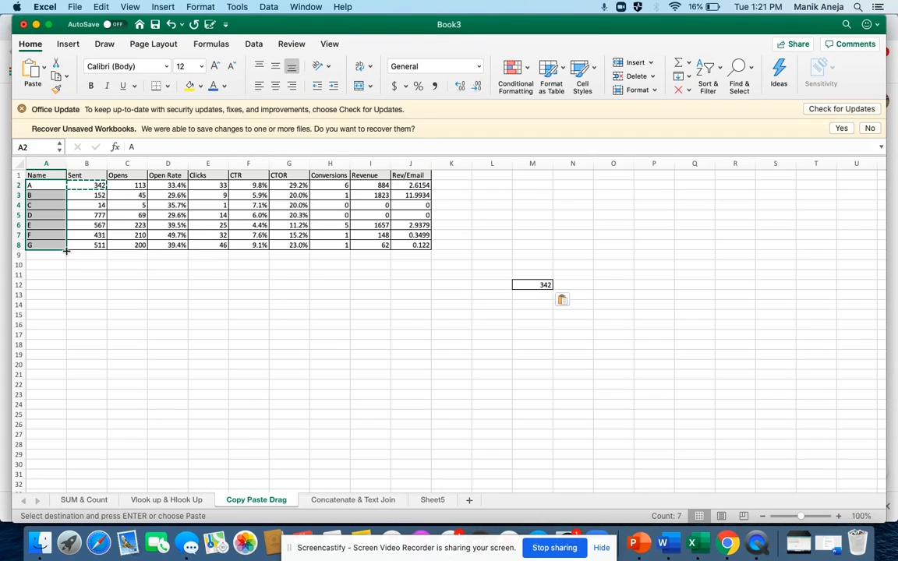
{"action": "left_click_drag", "start_coordinate": [66, 250], "coordinate": [66, 251]}
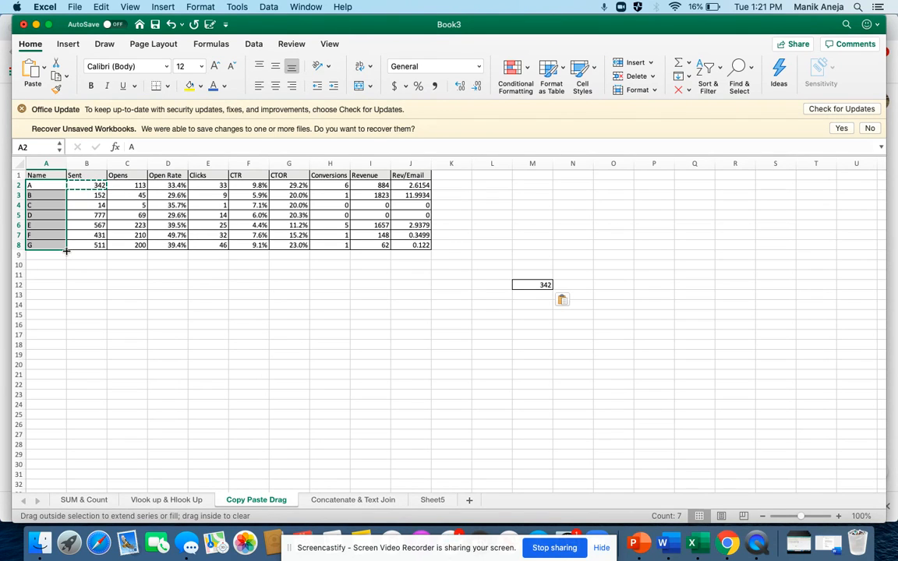
{"action": "left_click_drag", "start_coordinate": [67, 251], "coordinate": [70, 356]}
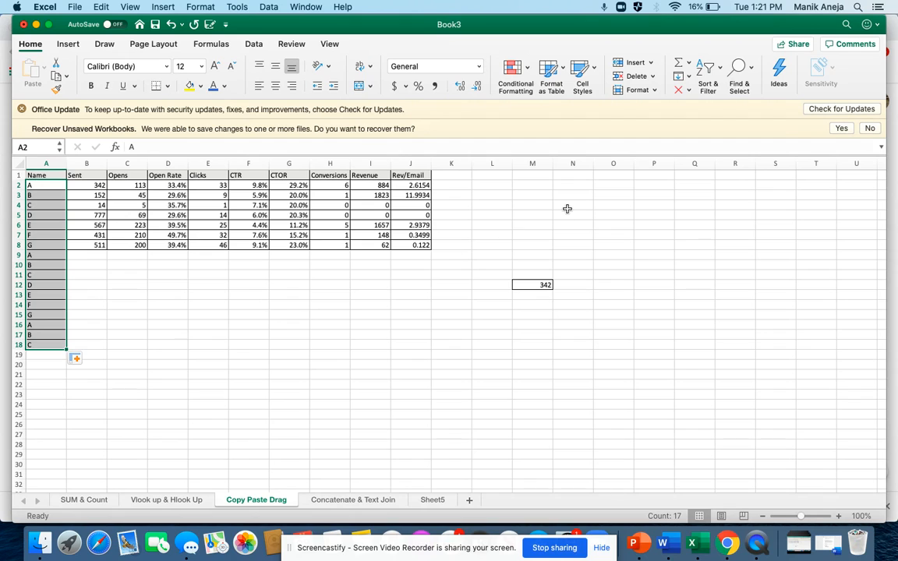
Enter 2, 4 and 6 in cells P5 to P7 and fill the number series down to P18.
{"action": "left_click", "coordinate": [648, 214]}
{"action": "type", "text": "2"}
{"action": "key", "text": "Return"}
{"action": "type", "text": "4"}
{"action": "key", "text": "Return"}
{"action": "type", "text": "6"}
{"action": "key", "text": "Return"}
{"action": "left_click", "coordinate": [663, 217]}
{"action": "left_click_drag", "start_coordinate": [664, 217], "coordinate": [686, 349]}
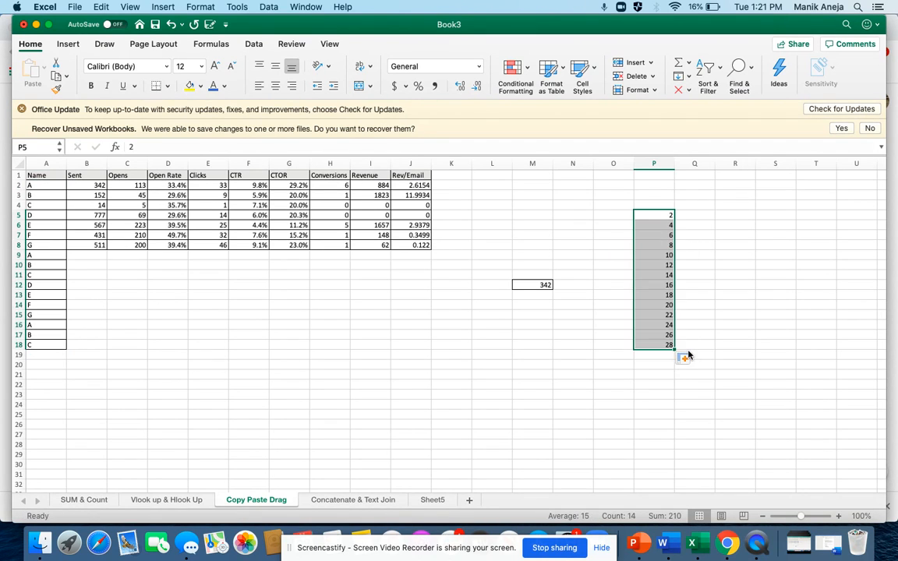
Examine the filled number series in column P cell by cell, starting from P5.
{"action": "left_click", "coordinate": [674, 218]}
{"action": "key", "text": "Down"}
{"action": "key", "text": "Down"}
{"action": "key", "text": "Down"}
{"action": "key", "text": "Down"}
{"action": "key", "text": "Down"}
{"action": "key", "text": "Down"}
{"action": "key", "text": "Down"}
{"action": "key", "text": "Down"}
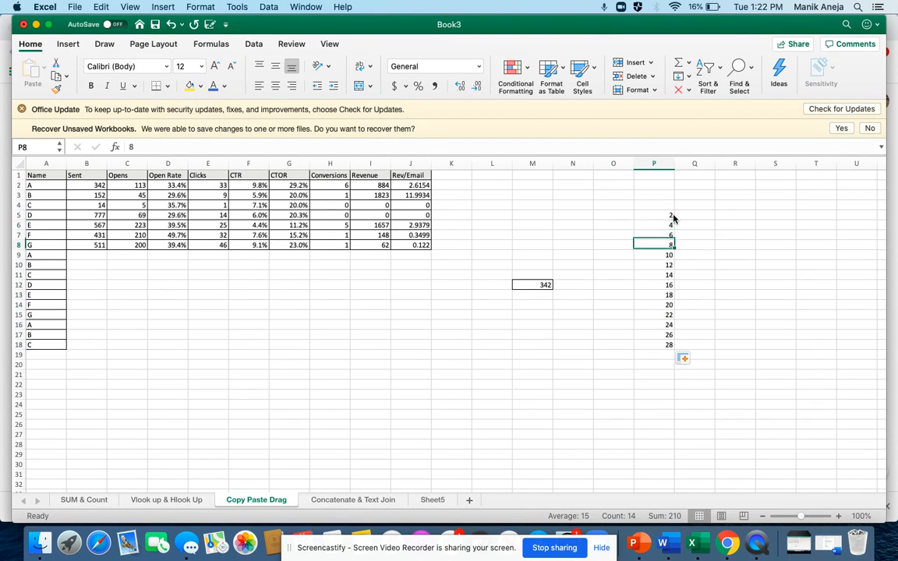
{"action": "key", "text": "Down"}
{"action": "key", "text": "Down"}
{"action": "key", "text": "Down"}
{"action": "key", "text": "Down"}
{"action": "key", "text": "Down"}
{"action": "key", "text": "Up"}
{"action": "key", "text": "super+Up"}
{"action": "key", "text": "super+Up"}
Select the whole number series from P5 to P18 and extend it down to P28.
{"action": "left_click", "coordinate": [671, 217]}
{"action": "key", "text": "shift+super+Down"}
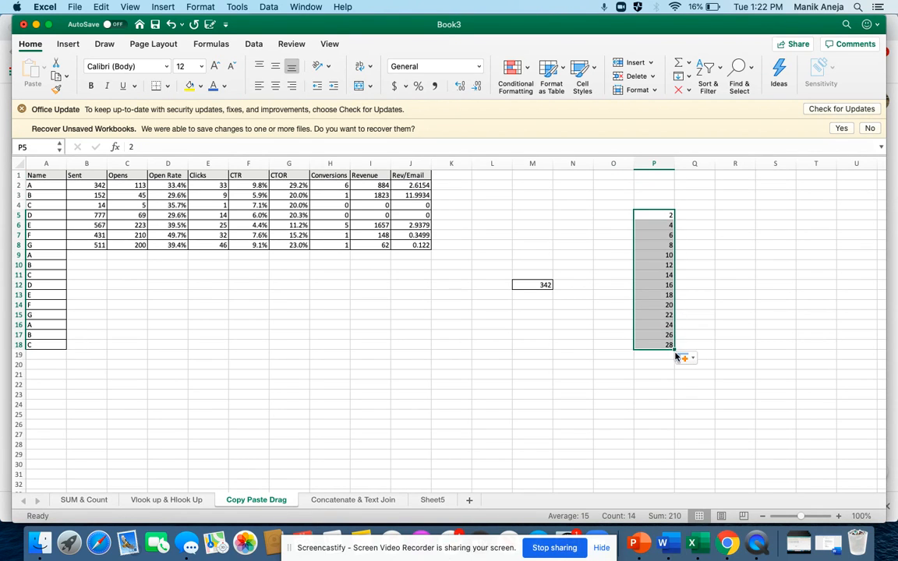
{"action": "left_click_drag", "start_coordinate": [675, 350], "coordinate": [685, 450]}
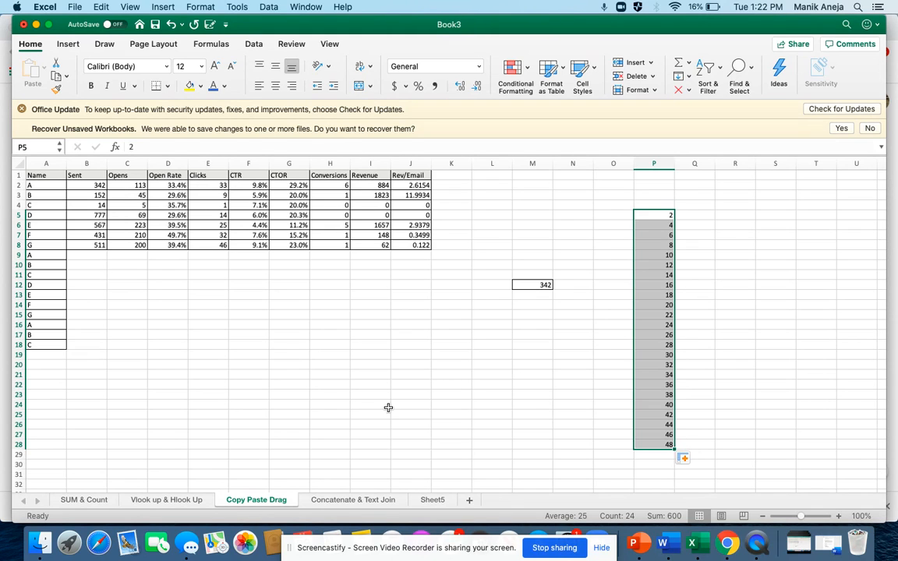
On the Concatenate & Text Join sheet, enter =CONCATENATE(A2,B2) in cell L14 to join the first Name and Sent values.
{"action": "left_click", "coordinate": [350, 501]}
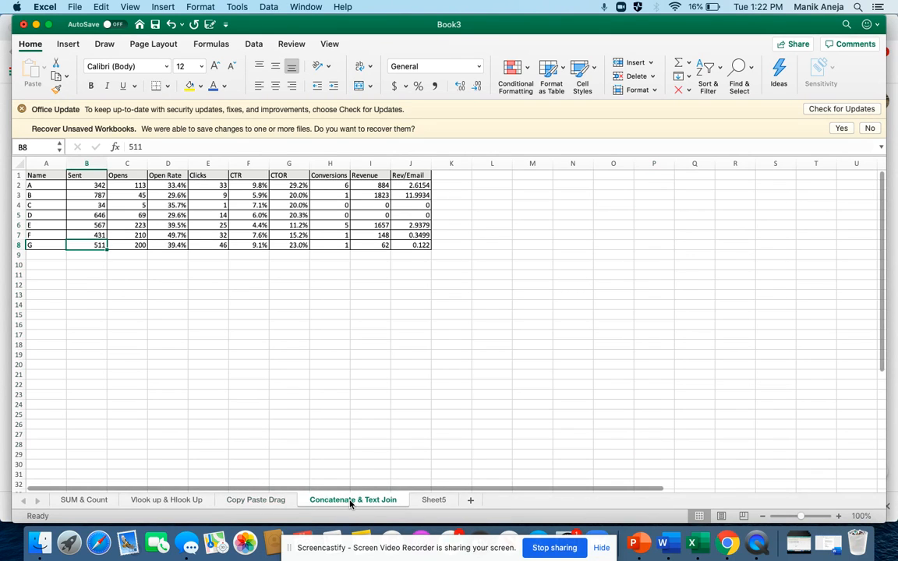
{"action": "left_click", "coordinate": [484, 303]}
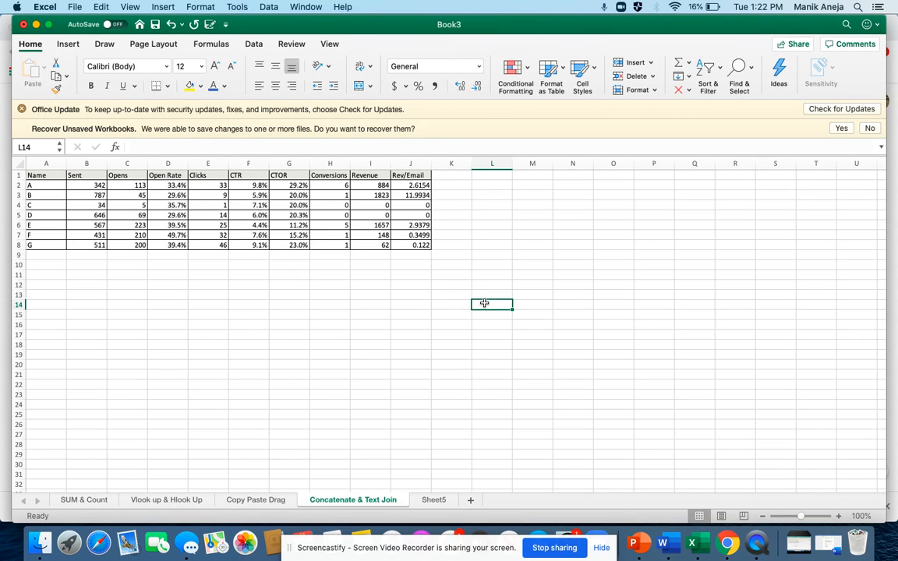
{"action": "type", "text": "=conca"}
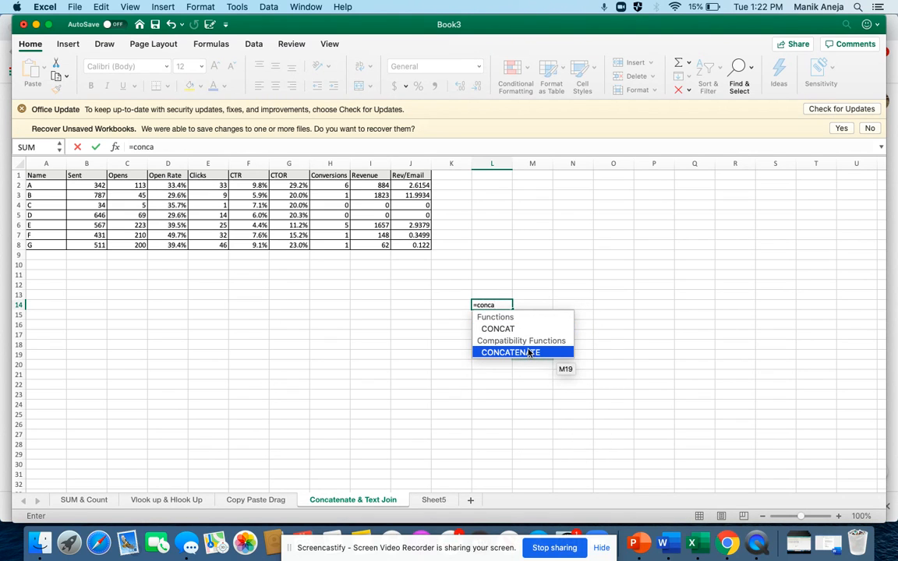
{"action": "double_click", "coordinate": [529, 352]}
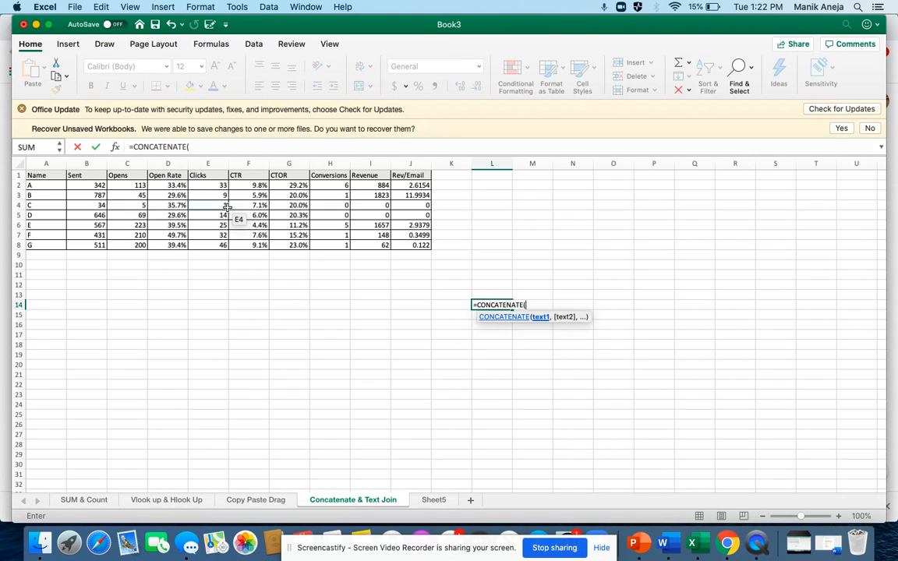
{"action": "left_click", "coordinate": [55, 187]}
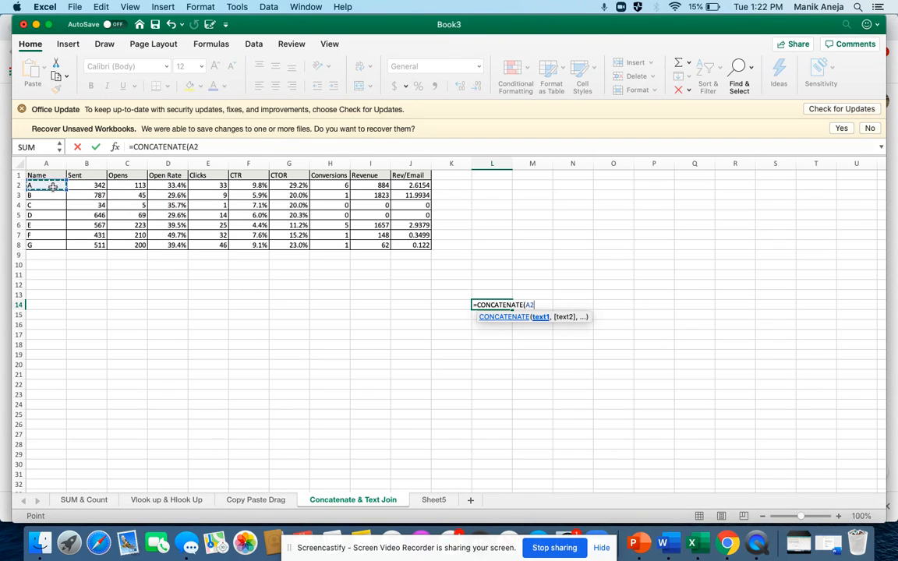
{"action": "type", "text": ","}
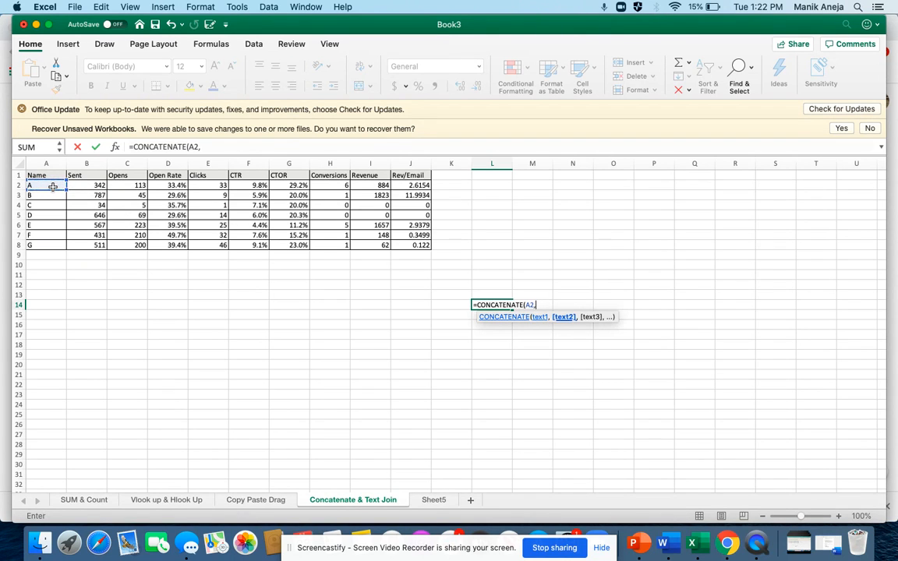
{"action": "left_click", "coordinate": [92, 185]}
{"action": "key", "text": "Return"}
{"action": "key", "text": "Return"}
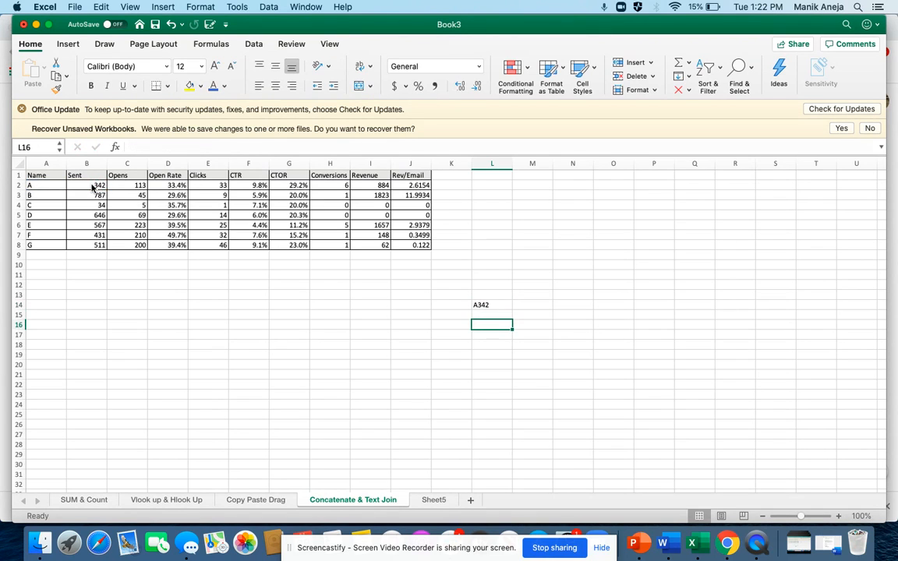
Fill the CONCATENATE formula from L14 down to L19 and clear the whole filled range.
{"action": "key", "text": "Up"}
{"action": "key", "text": "Up"}
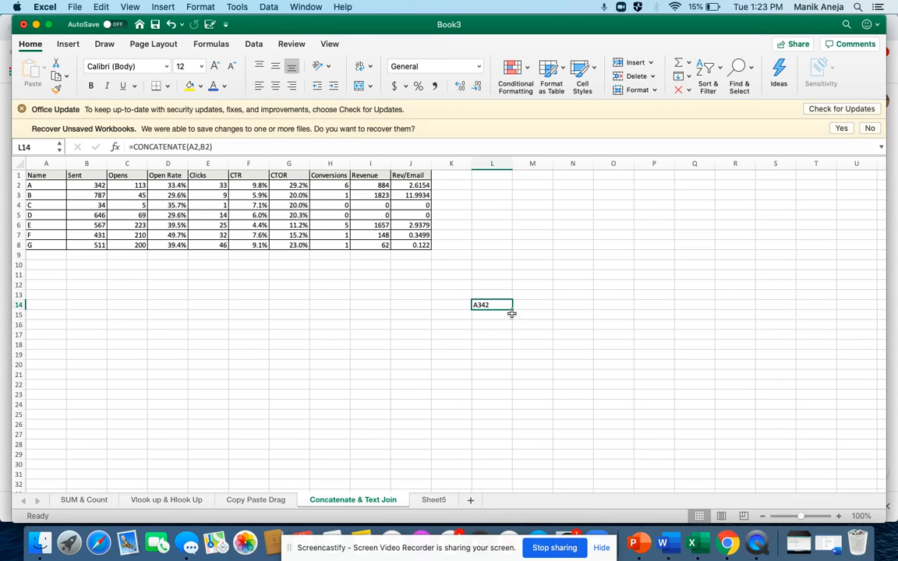
{"action": "left_click_drag", "start_coordinate": [513, 310], "coordinate": [515, 359]}
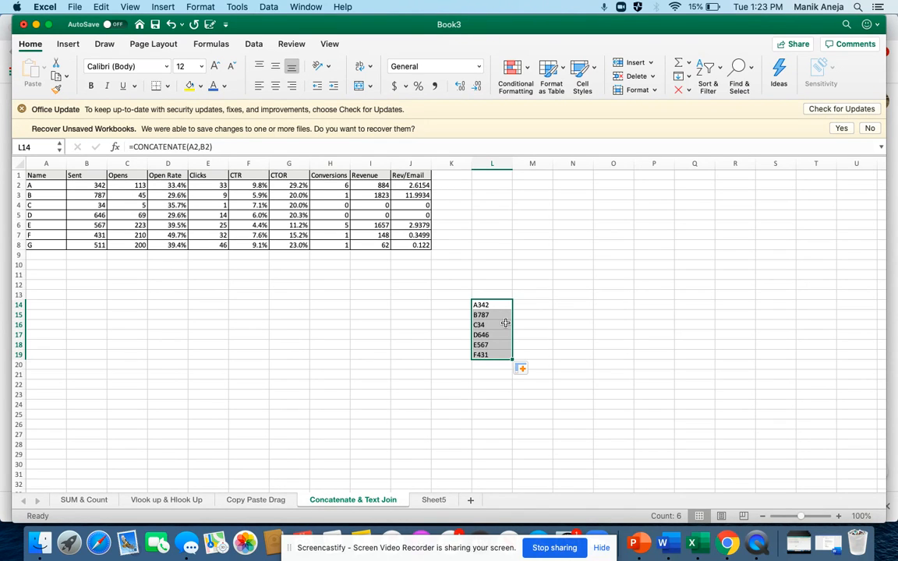
{"action": "key", "text": "Delete"}
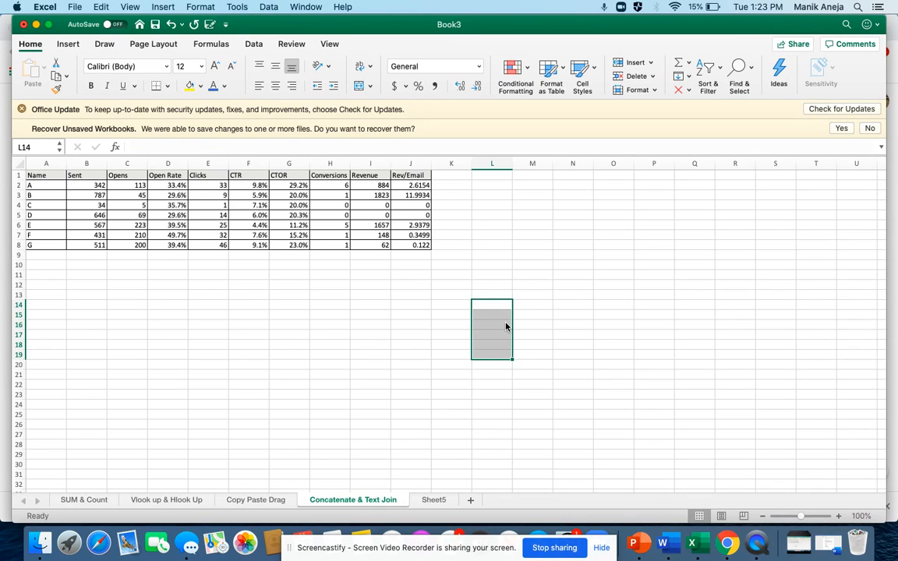
Examine the Name entries in A2:A8 and the first Sent value in B2.
{"action": "left_click", "coordinate": [46, 184]}
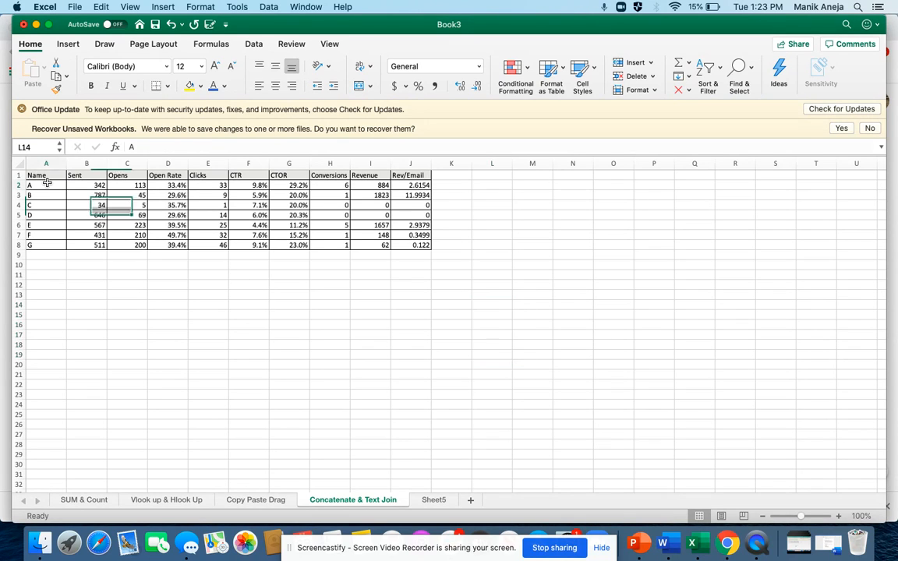
{"action": "key", "text": "super+shift+Down"}
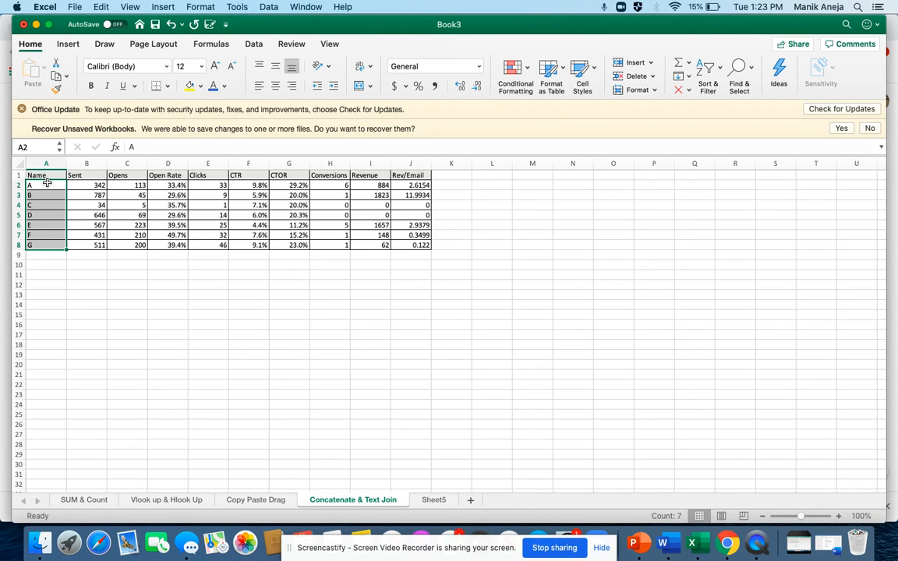
{"action": "key", "text": "Right"}
{"action": "key", "text": "Left"}
{"action": "key", "text": "Right"}
{"action": "key", "text": "Left"}
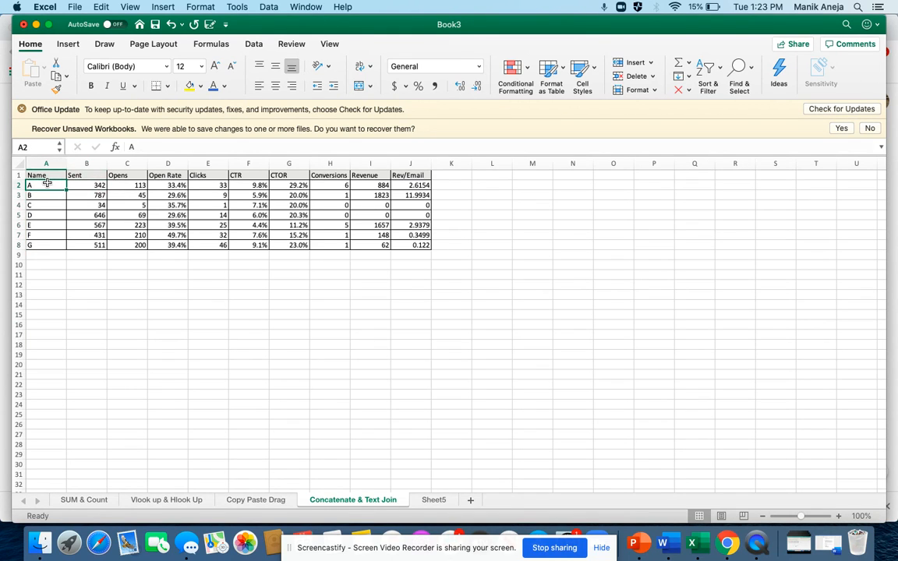
{"action": "key", "text": "Right"}
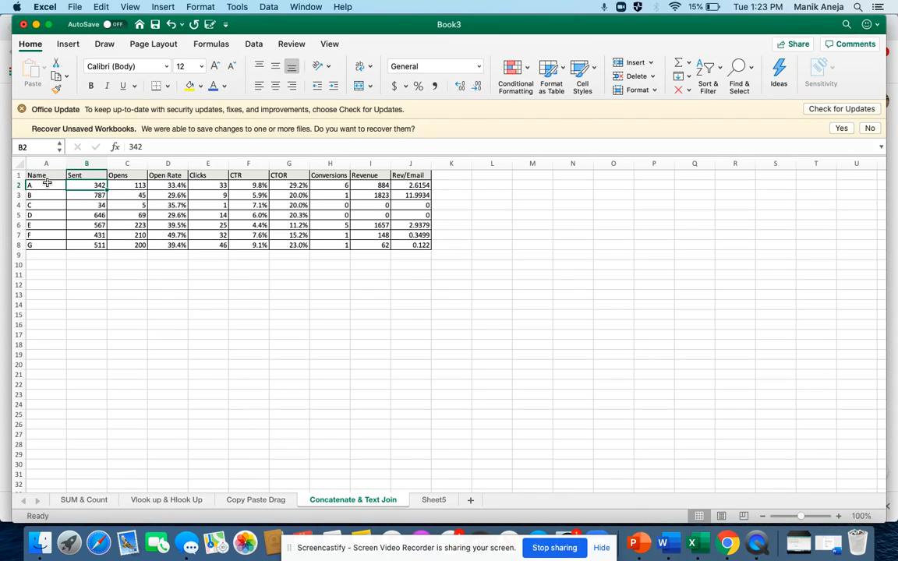
{"action": "key", "text": "Left"}
{"action": "key", "text": "super+shift+Down"}
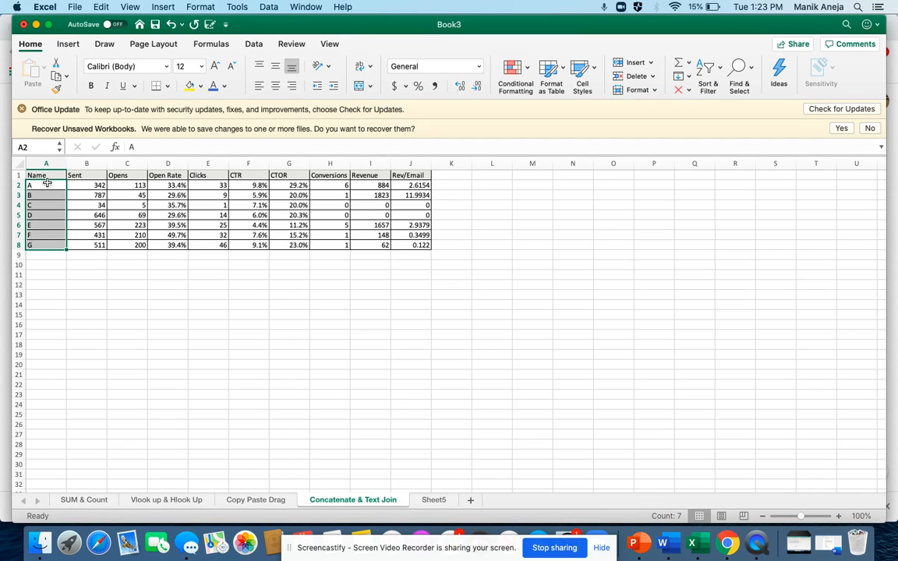
Enter =TEXTJOIN(",",TRUE,A2:A8) in cell N14 to join all the names with commas, ignoring empty cells.
{"action": "key", "text": "Down"}
{"action": "key", "text": "Down"}
{"action": "key", "text": "Down"}
{"action": "key", "text": "Down"}
{"action": "key", "text": "Down"}
{"action": "key", "text": "Down"}
{"action": "key", "text": "Down"}
{"action": "key", "text": "Down"}
{"action": "key", "text": "Right"}
{"action": "key", "text": "Right"}
{"action": "key", "text": "Right"}
{"action": "key", "text": "Right"}
{"action": "key", "text": "Right"}
{"action": "key", "text": "Right"}
{"action": "key", "text": "Right"}
{"action": "key", "text": "Right"}
{"action": "key", "text": "Right"}
{"action": "key", "text": "Right"}
{"action": "key", "text": "Right"}
{"action": "key", "text": "Right"}
{"action": "key", "text": "Right"}
{"action": "key", "text": "Down"}
{"action": "key", "text": "Down"}
{"action": "key", "text": "Down"}
{"action": "key", "text": "Down"}
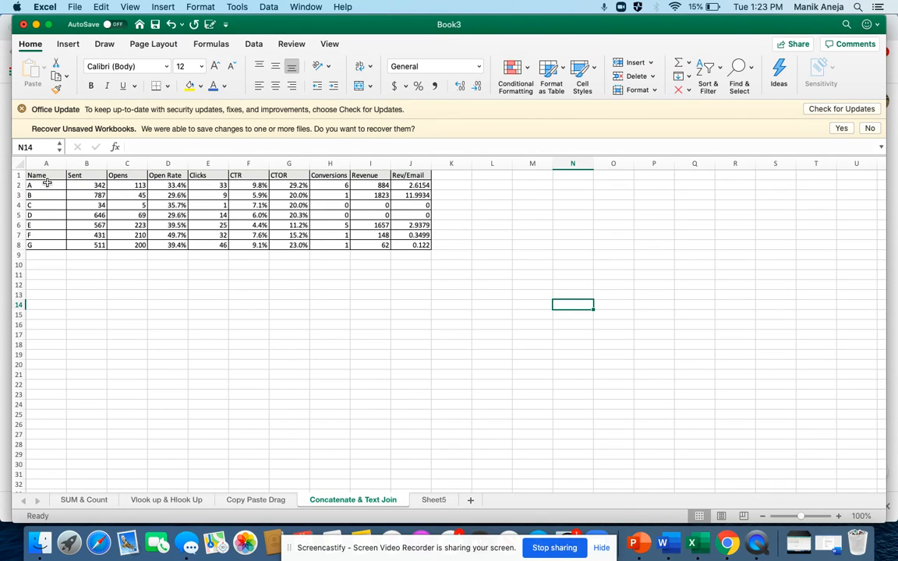
{"action": "type", "text": "=te"}
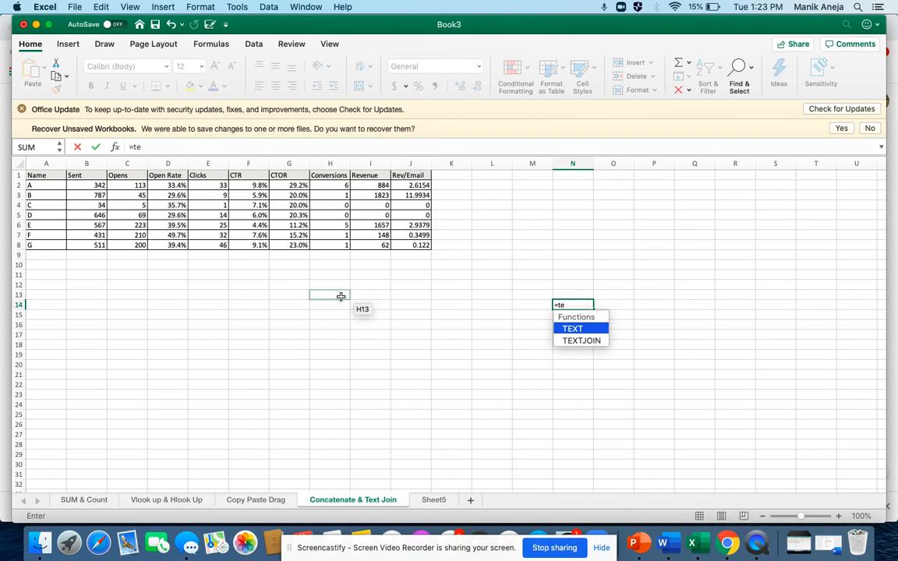
{"action": "double_click", "coordinate": [577, 341]}
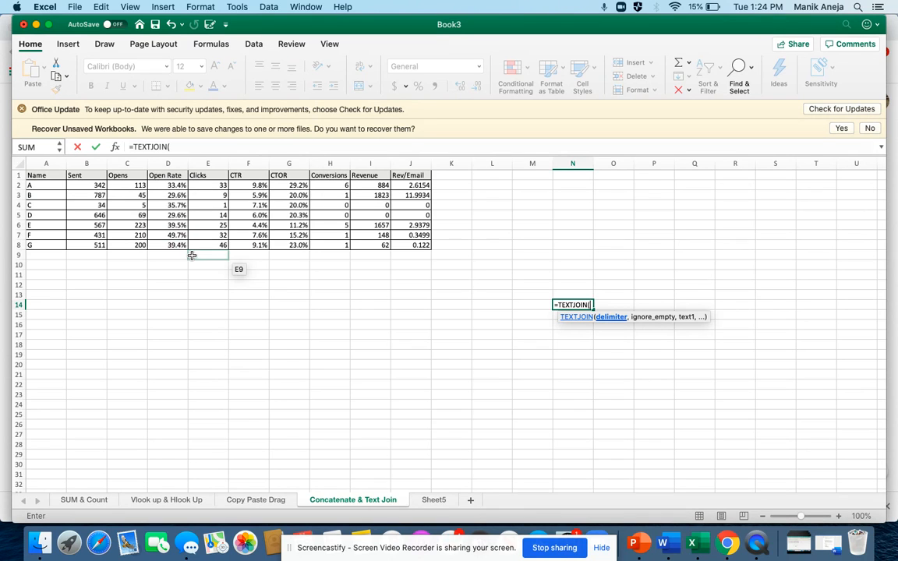
{"action": "type", "text": "\""}
{"action": "type", "text": ","}
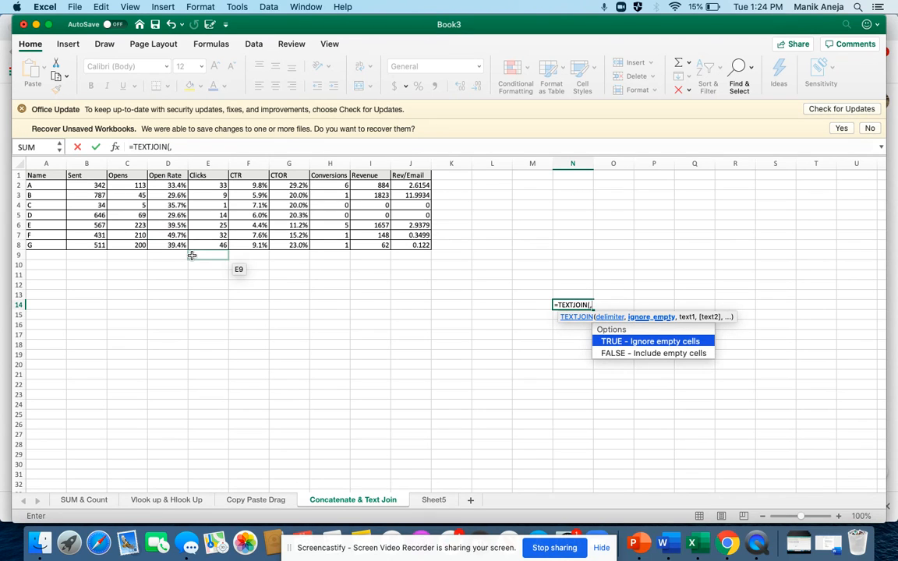
{"action": "key", "text": "BackSpace"}
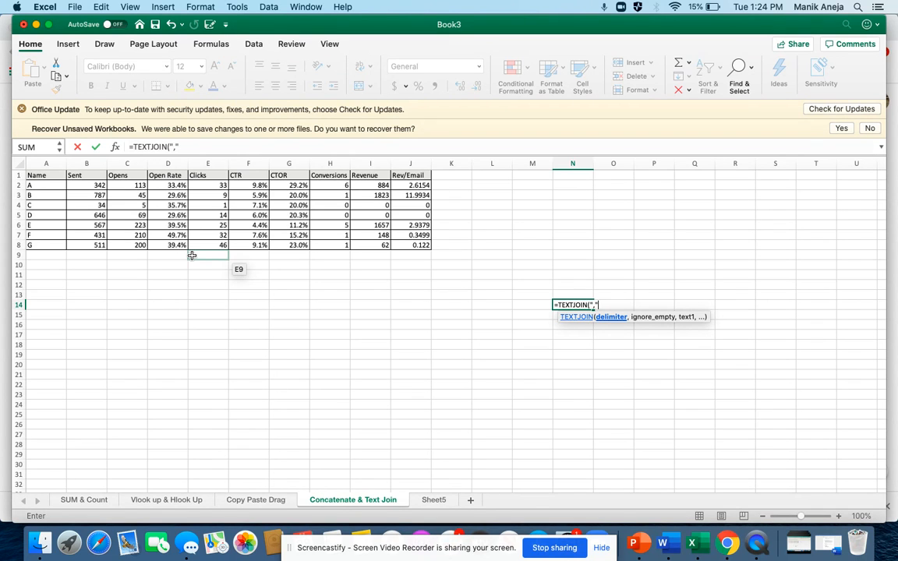
{"action": "type", "text": ","}
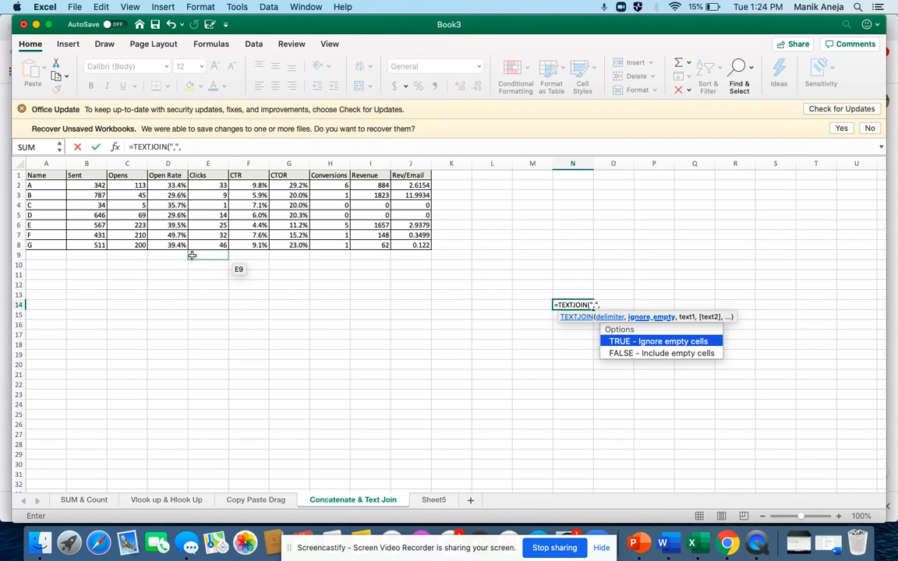
{"action": "double_click", "coordinate": [671, 343]}
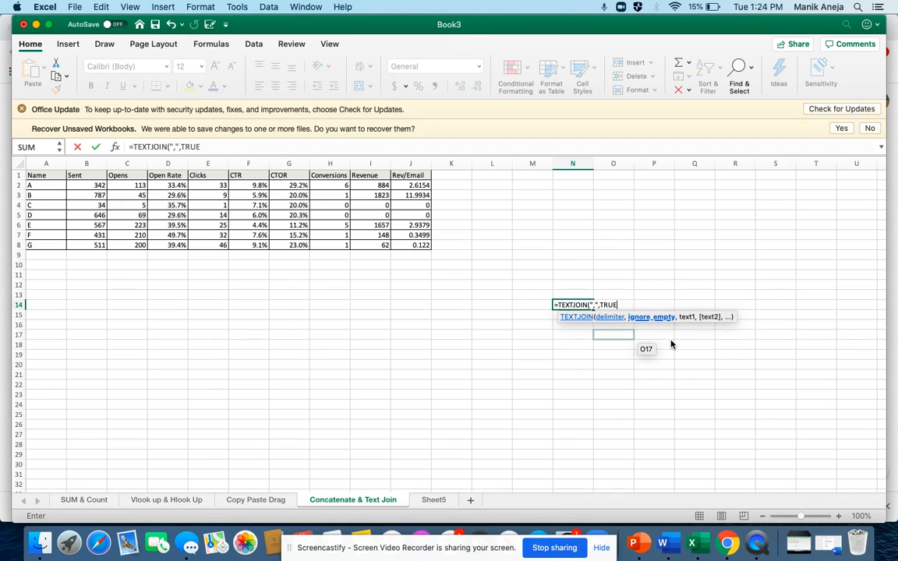
{"action": "type", "text": ","}
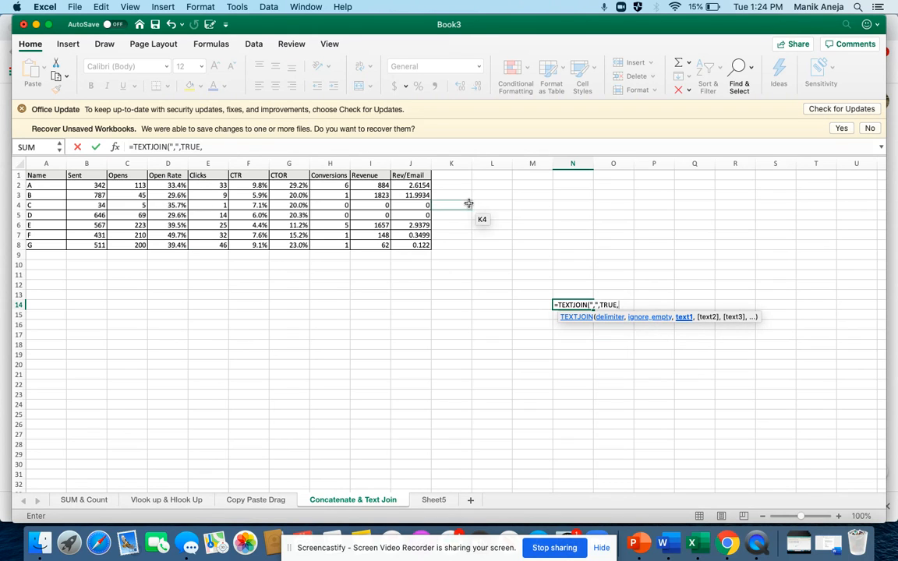
{"action": "left_click", "coordinate": [34, 186]}
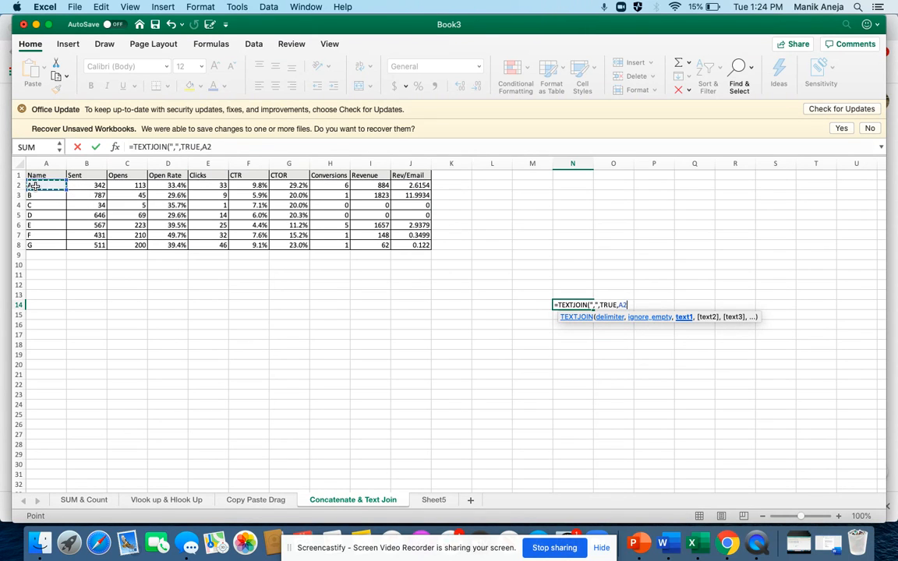
{"action": "key", "text": "super+shift+Down"}
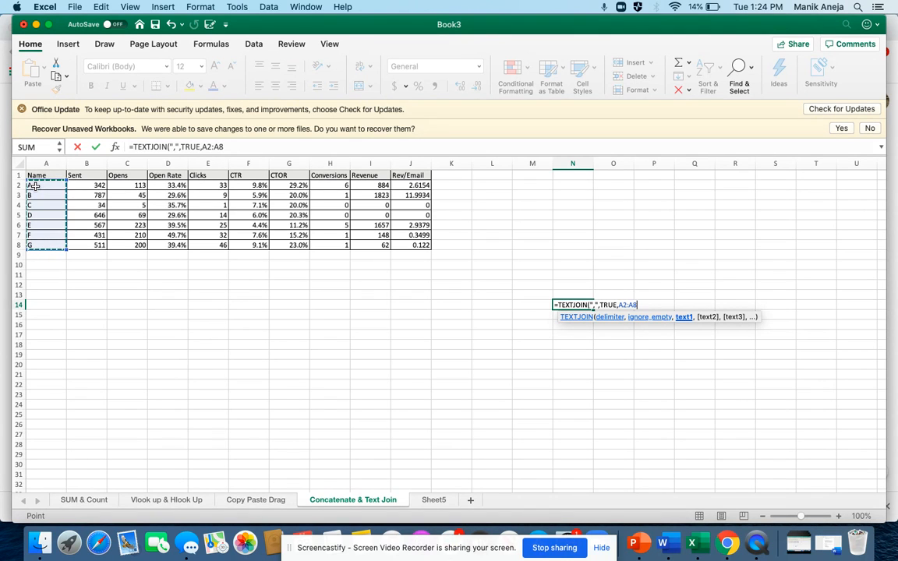
{"action": "key", "text": "Return"}
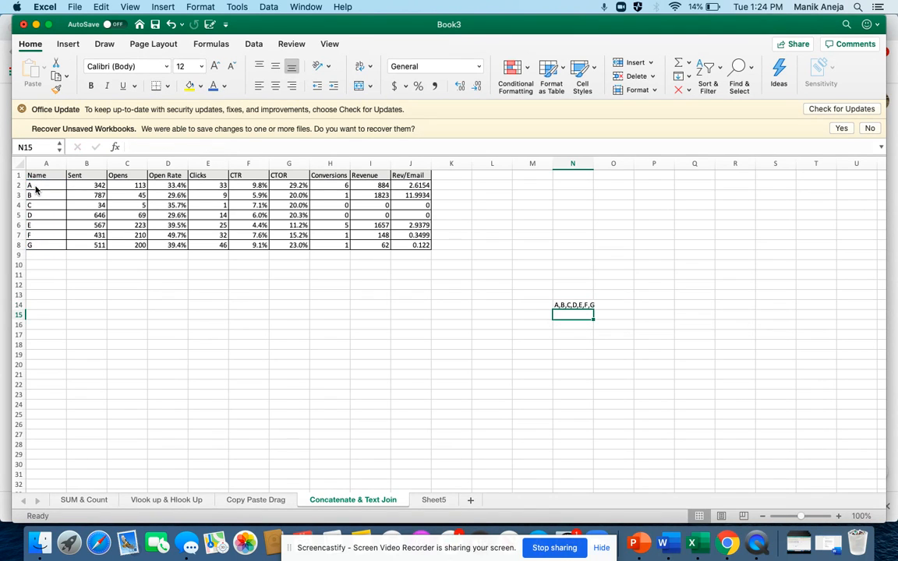
Review the source names in A2:A8 and compare them with the TEXTJOIN formula in N14.
{"action": "key", "text": "Up"}
{"action": "key", "text": "Left"}
{"action": "key", "text": "Left"}
{"action": "key", "text": "Left"}
{"action": "key", "text": "Left"}
{"action": "key", "text": "Left"}
{"action": "key", "text": "Left"}
{"action": "key", "text": "Left"}
{"action": "key", "text": "Left"}
{"action": "key", "text": "Left"}
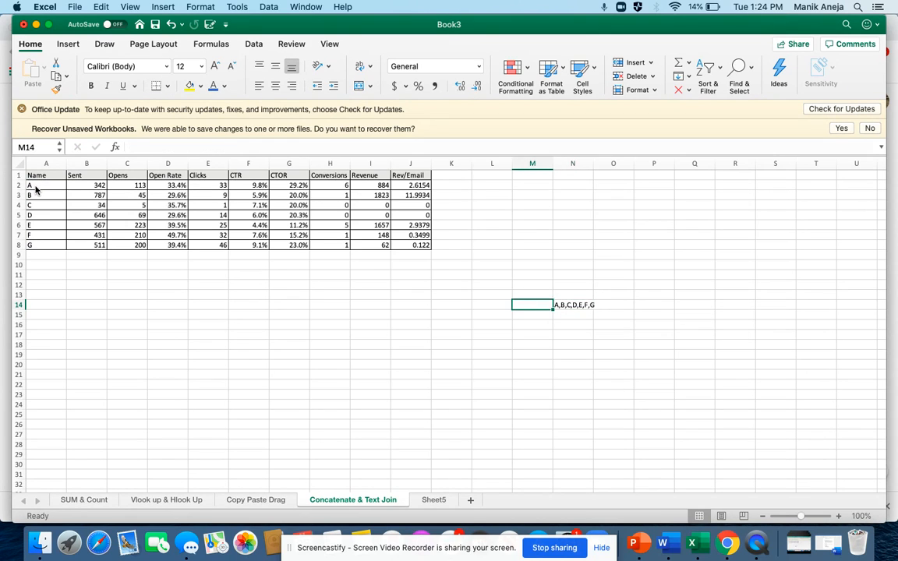
{"action": "key", "text": "Up"}
{"action": "key", "text": "Up"}
{"action": "key", "text": "Up"}
{"action": "key", "text": "Up"}
{"action": "key", "text": "Up"}
{"action": "key", "text": "Up"}
{"action": "key", "text": "Up"}
{"action": "key", "text": "Up"}
{"action": "key", "text": "Up"}
{"action": "key", "text": "Up"}
{"action": "key", "text": "Up"}
{"action": "key", "text": "Up"}
{"action": "key", "text": "Up"}
{"action": "key", "text": "Left"}
{"action": "key", "text": "Left"}
{"action": "key", "text": "Left"}
{"action": "key", "text": "Left"}
{"action": "key", "text": "Down"}
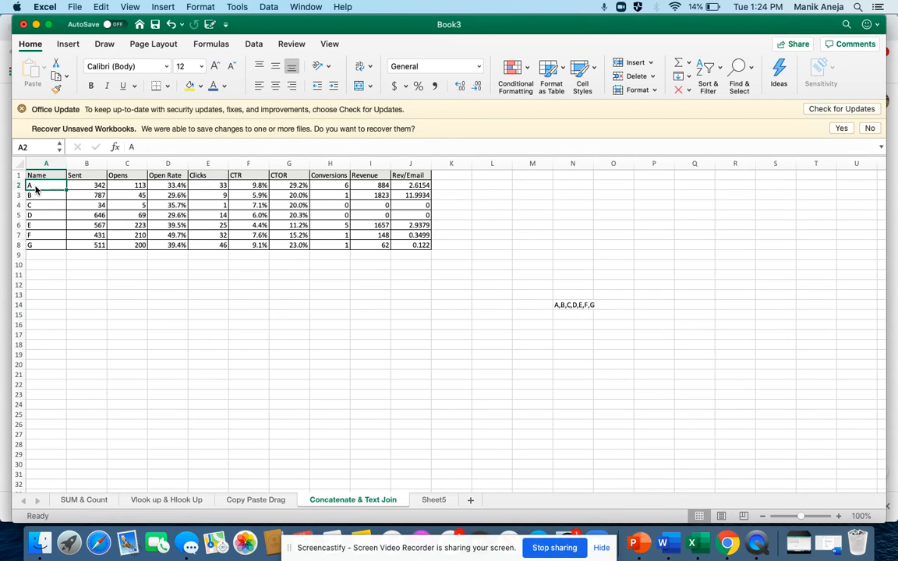
{"action": "key", "text": "super+shift+Down"}
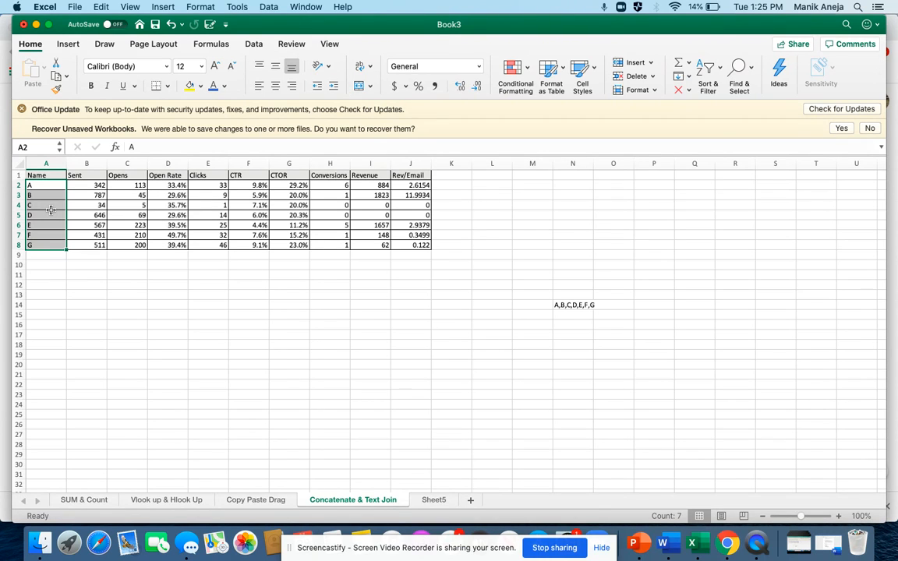
{"action": "left_click", "coordinate": [569, 305]}
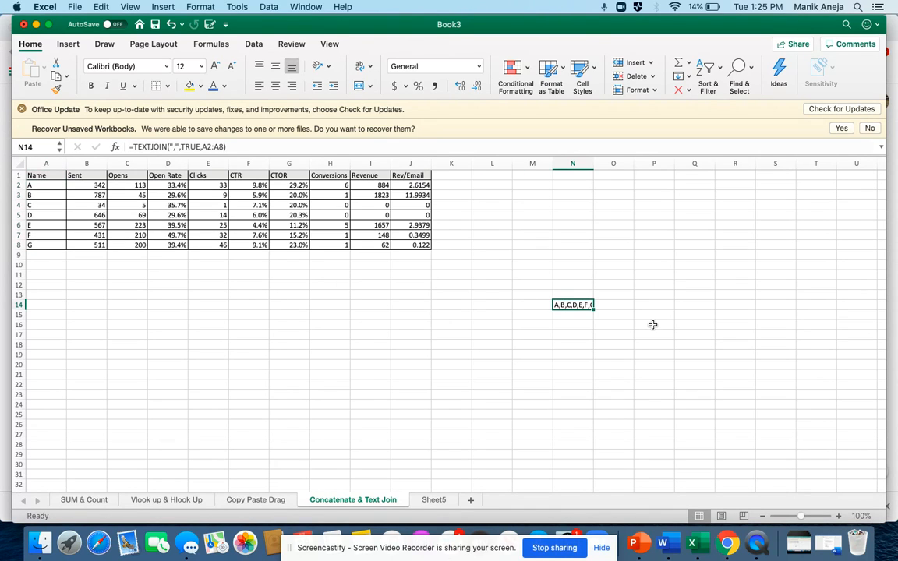